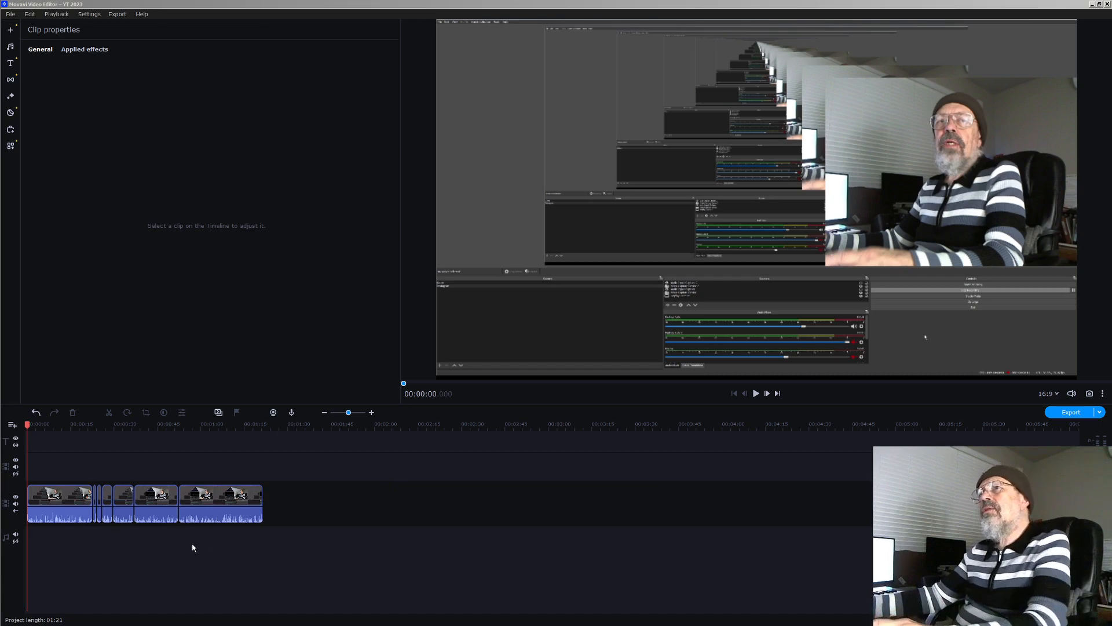
- Disable the main video track's magnet, move the last clip to about 1:47, and re-enable the magnet to close the gap
{"action": "left_click", "coordinate": [15, 474]}
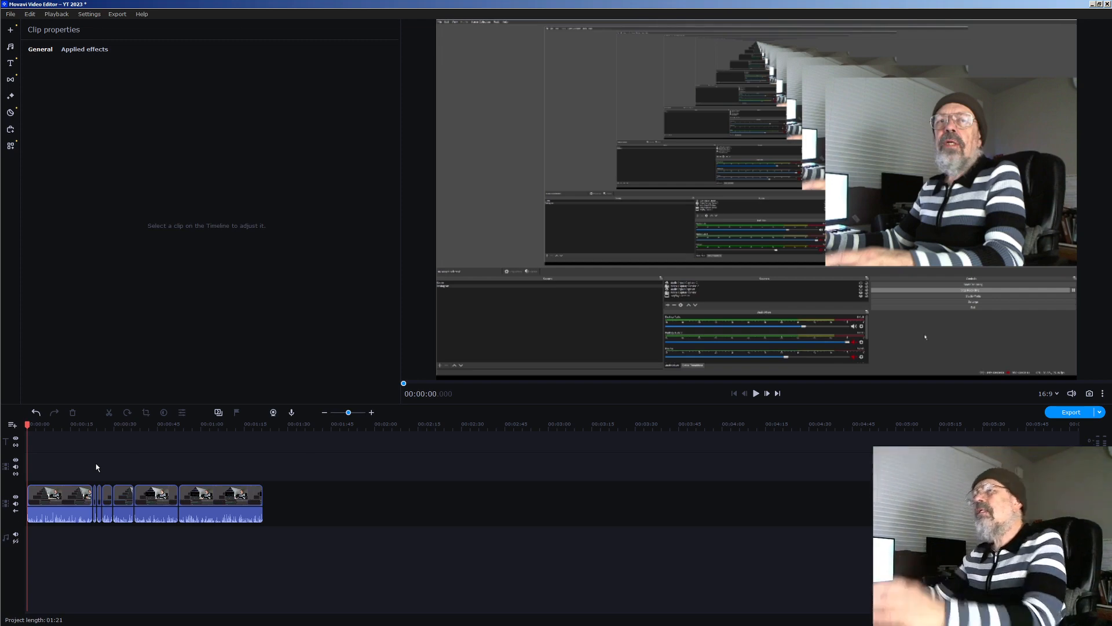
{"action": "left_click", "coordinate": [15, 511]}
{"action": "left_click_drag", "start_coordinate": [218, 499], "coordinate": [379, 503]}
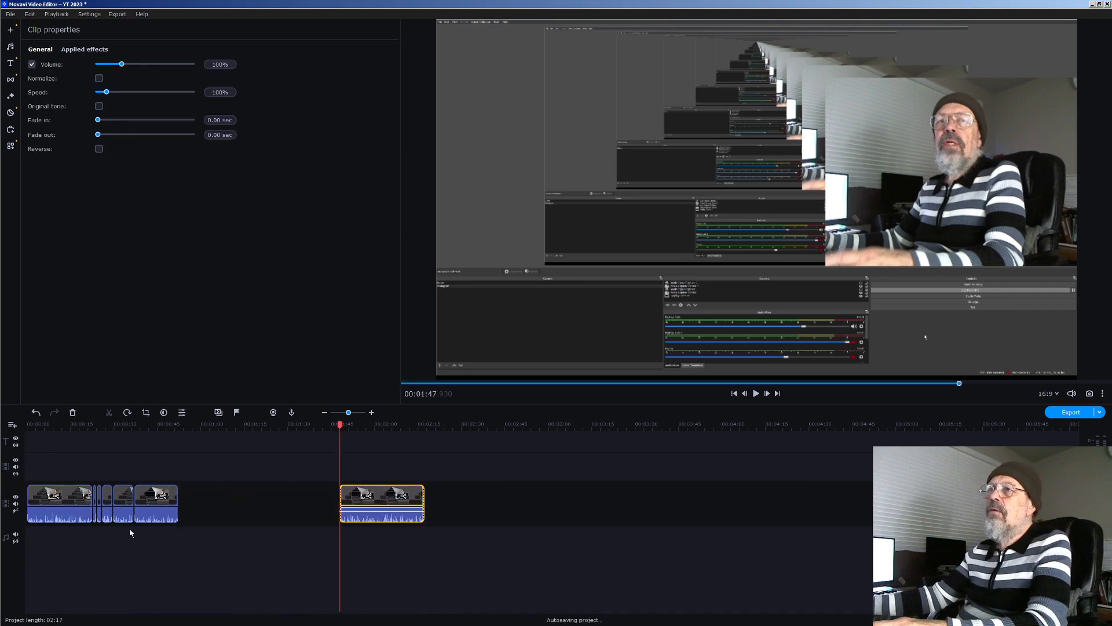
{"action": "left_click", "coordinate": [15, 511]}
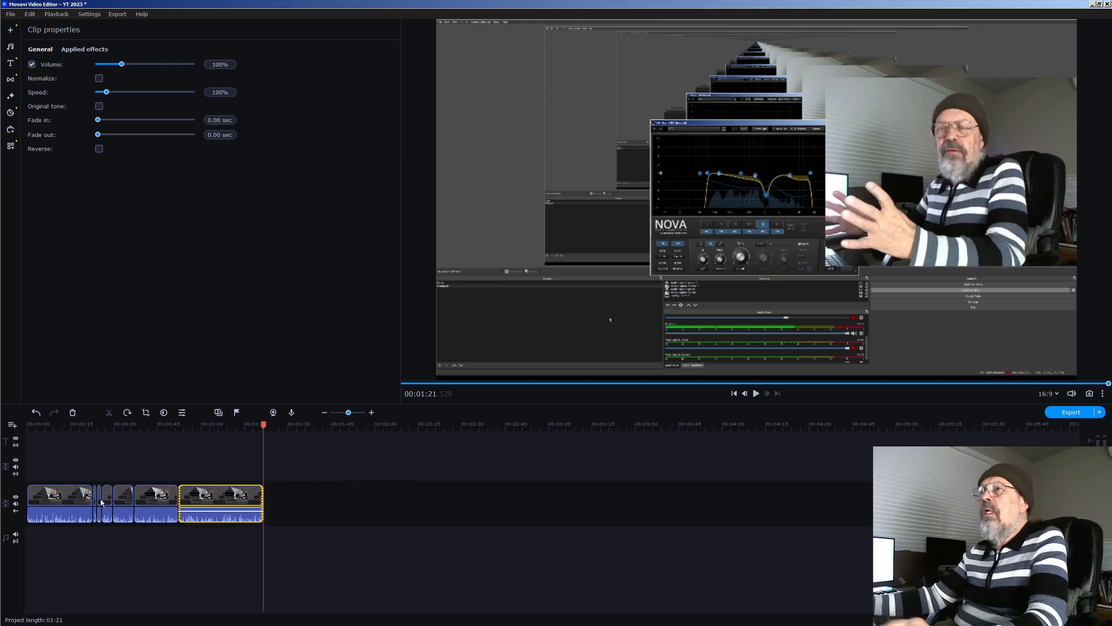
- Delete the five clips between the first and last clips on the main video track
{"action": "left_click", "coordinate": [139, 493]}
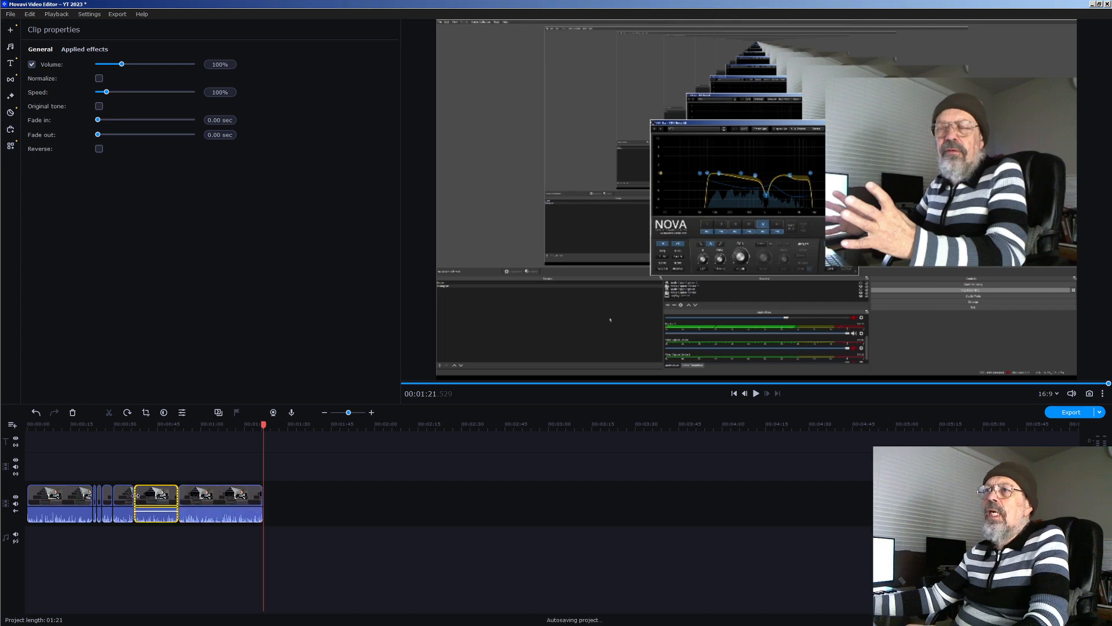
{"action": "left_click", "coordinate": [183, 497]}
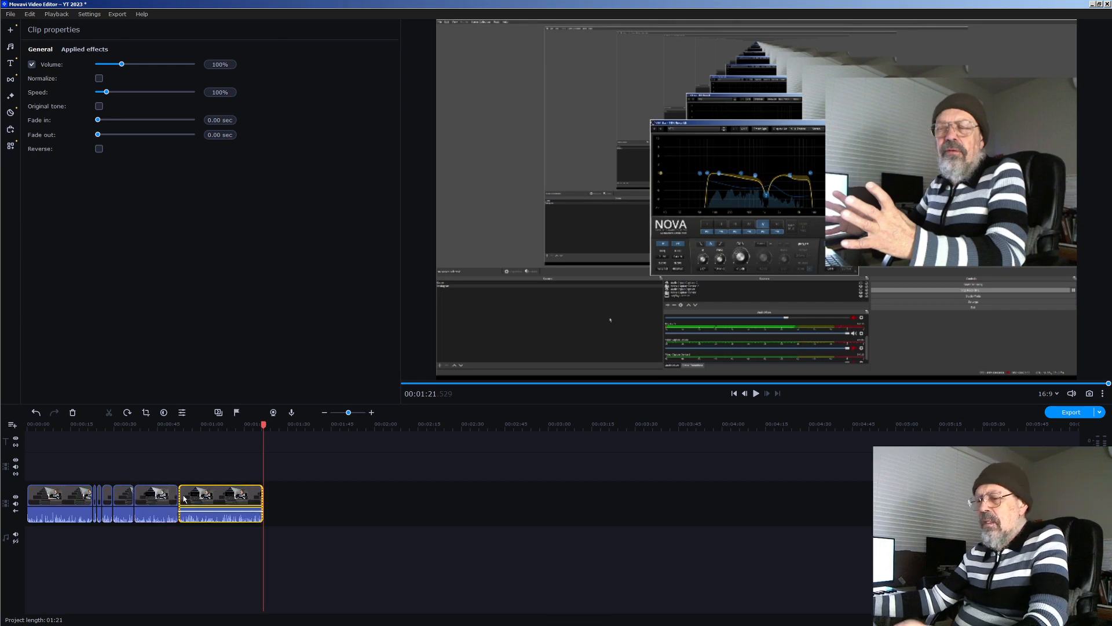
{"action": "left_click", "coordinate": [137, 499], "text": "ctrl"}
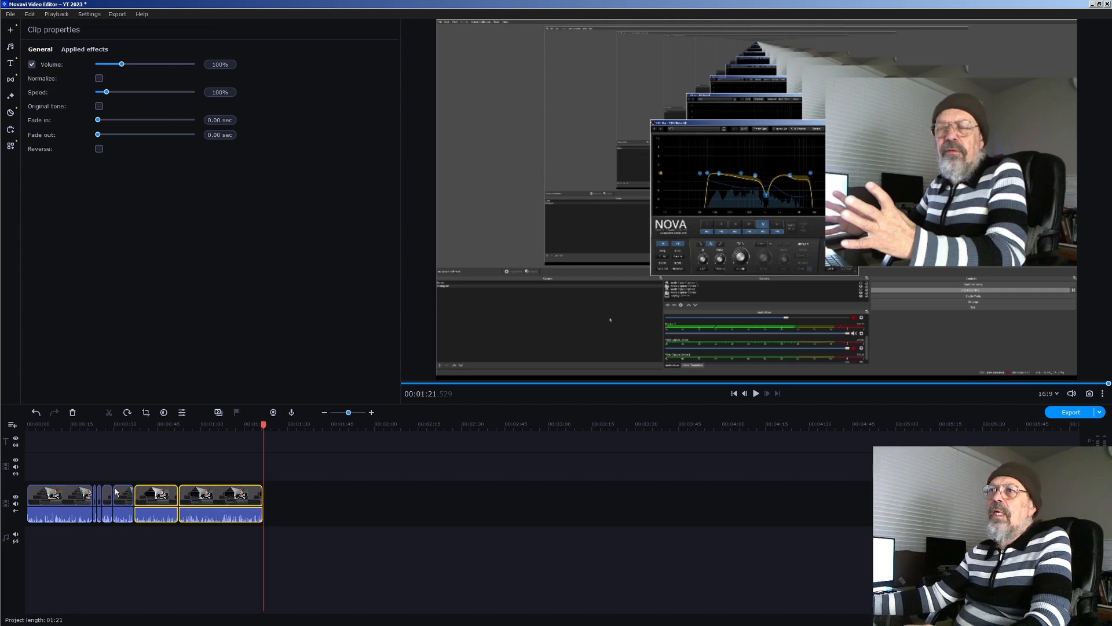
{"action": "left_click", "coordinate": [115, 495], "text": "ctrl"}
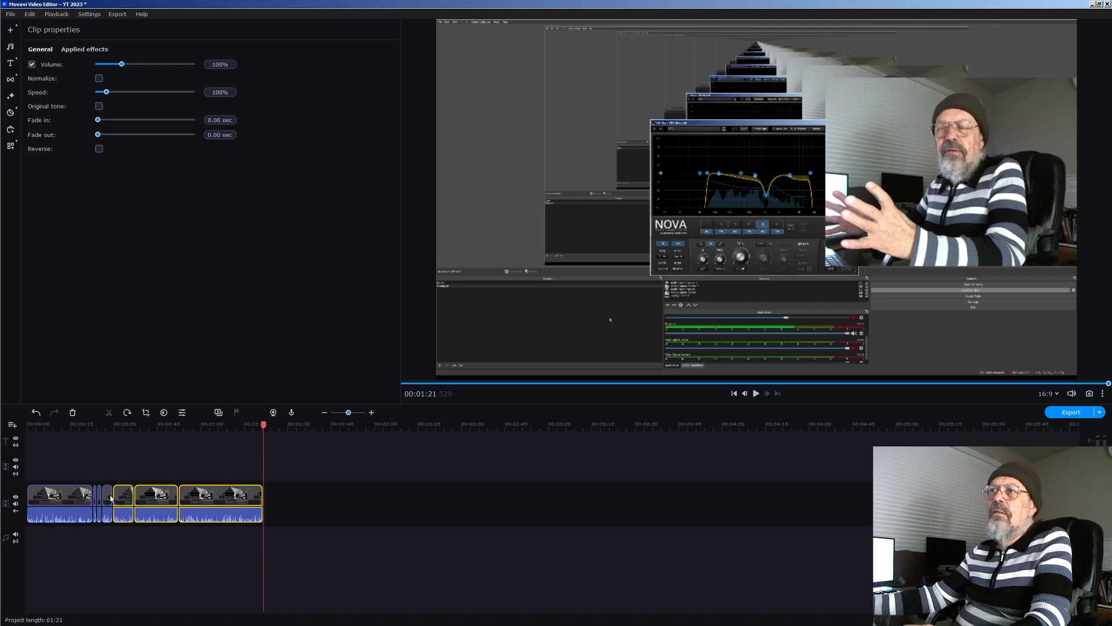
{"action": "left_click", "coordinate": [104, 497], "text": "ctrl"}
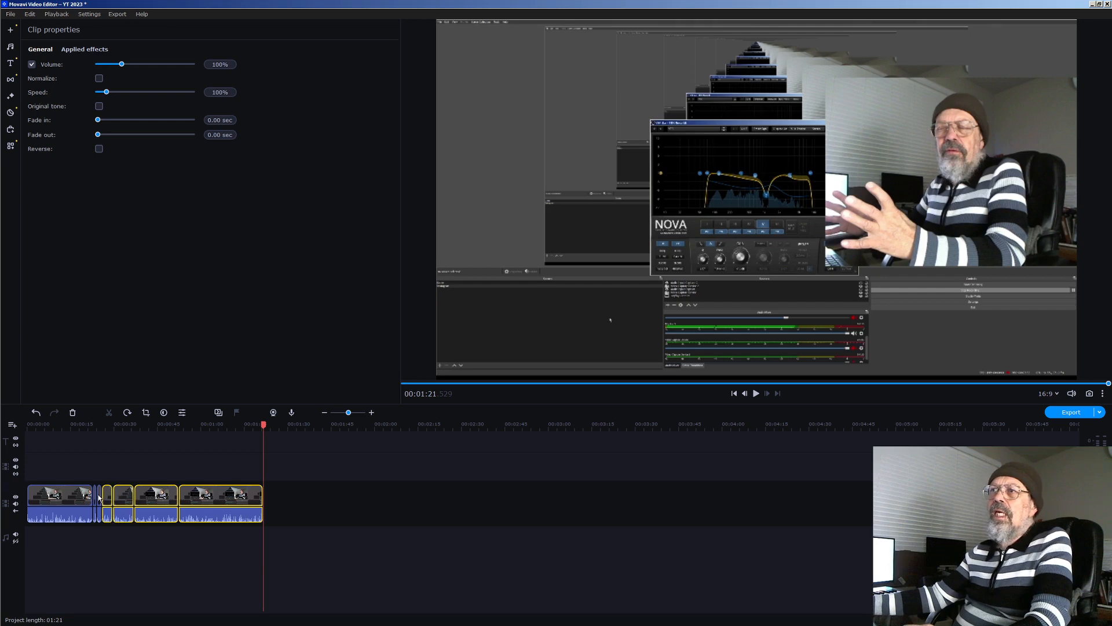
{"action": "left_click", "coordinate": [99, 497], "text": "ctrl"}
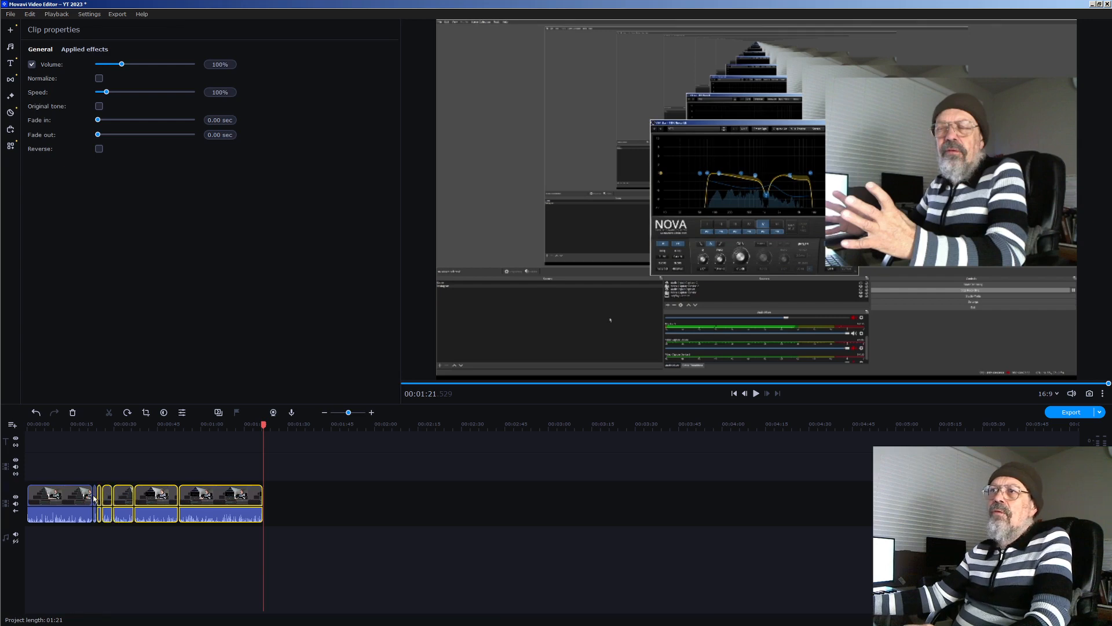
{"action": "left_click", "coordinate": [94, 497], "text": "ctrl"}
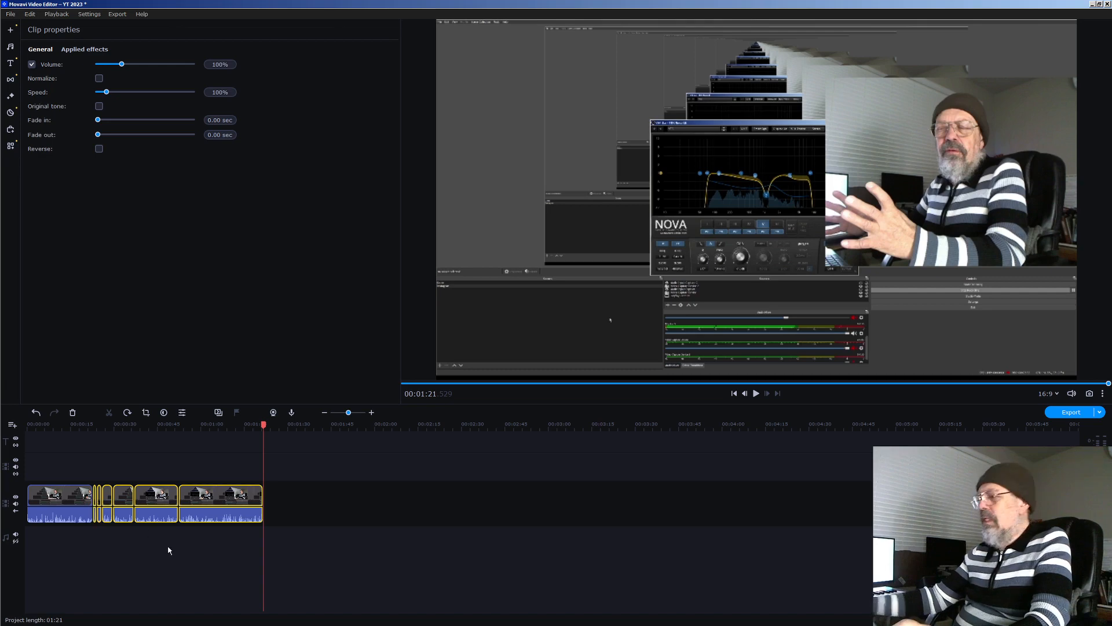
{"action": "key", "text": "Delete"}
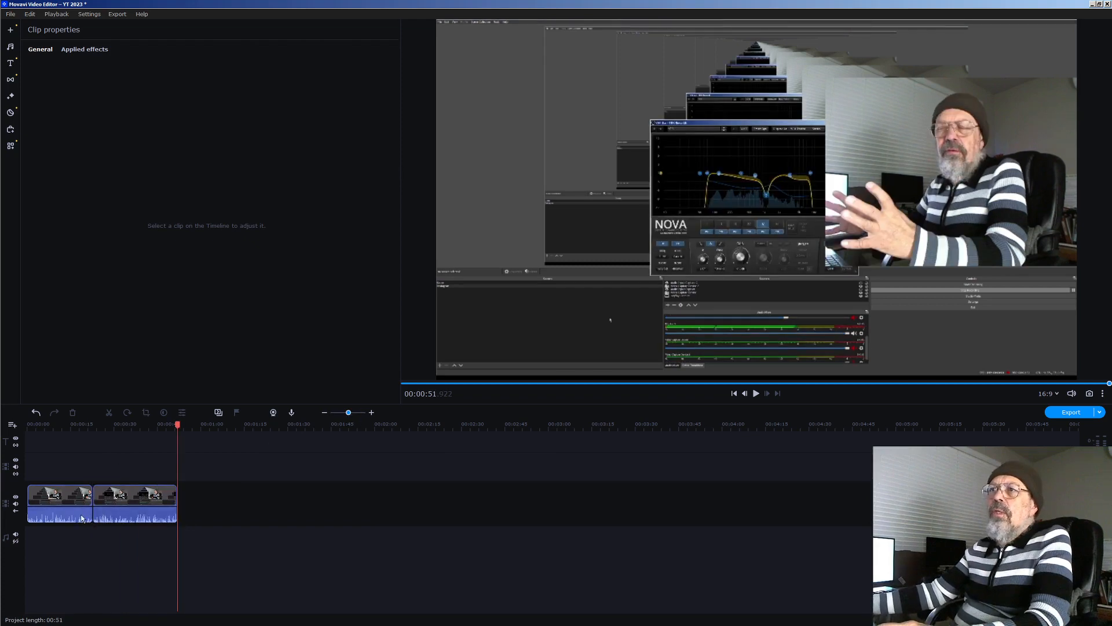
- Move the second clip along the main video track so it starts at 0:30
{"action": "left_click", "coordinate": [75, 497]}
{"action": "left_click", "coordinate": [113, 497]}
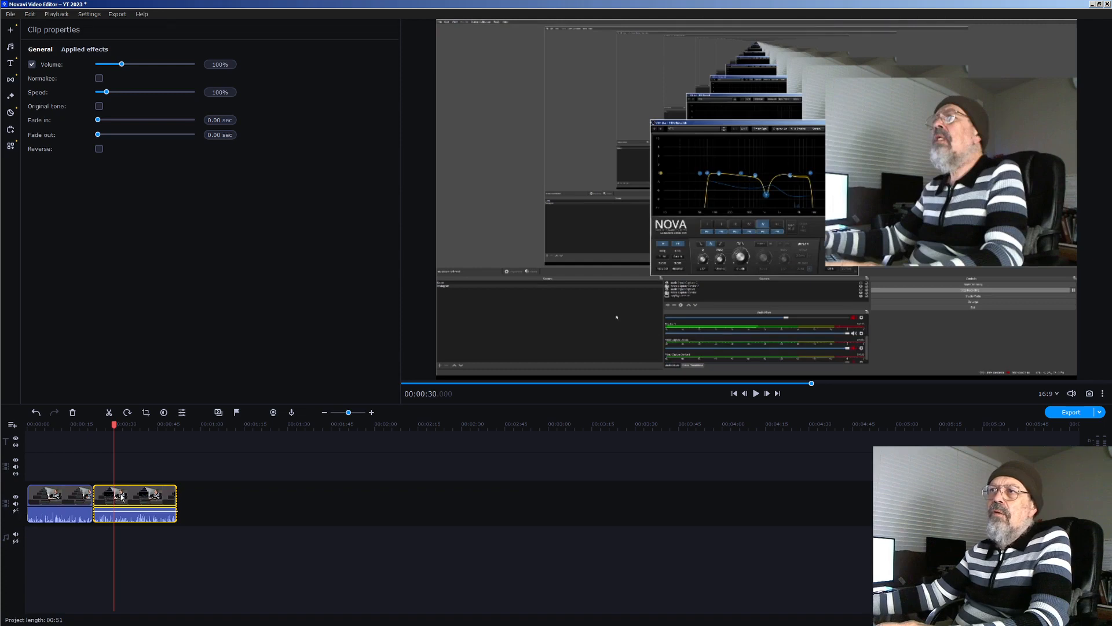
{"action": "left_click_drag", "start_coordinate": [121, 497], "coordinate": [141, 497]}
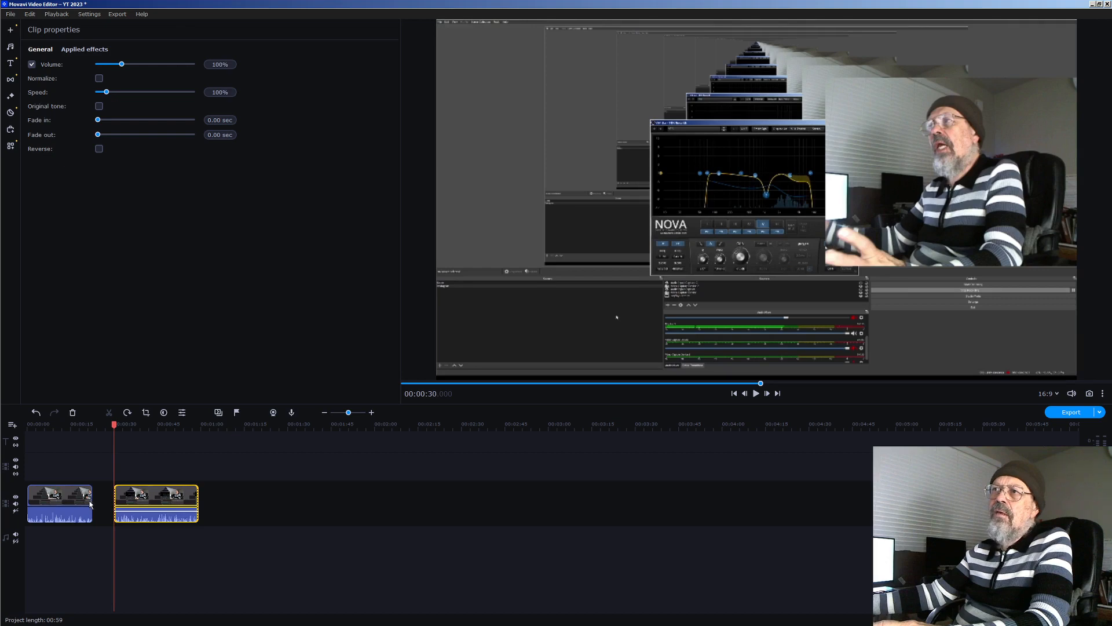
- Extend the first clip's end to about 0:24.47 and delete the second clip
{"action": "left_click", "coordinate": [91, 499]}
{"action": "left_click_drag", "start_coordinate": [91, 500], "coordinate": [98, 499]}
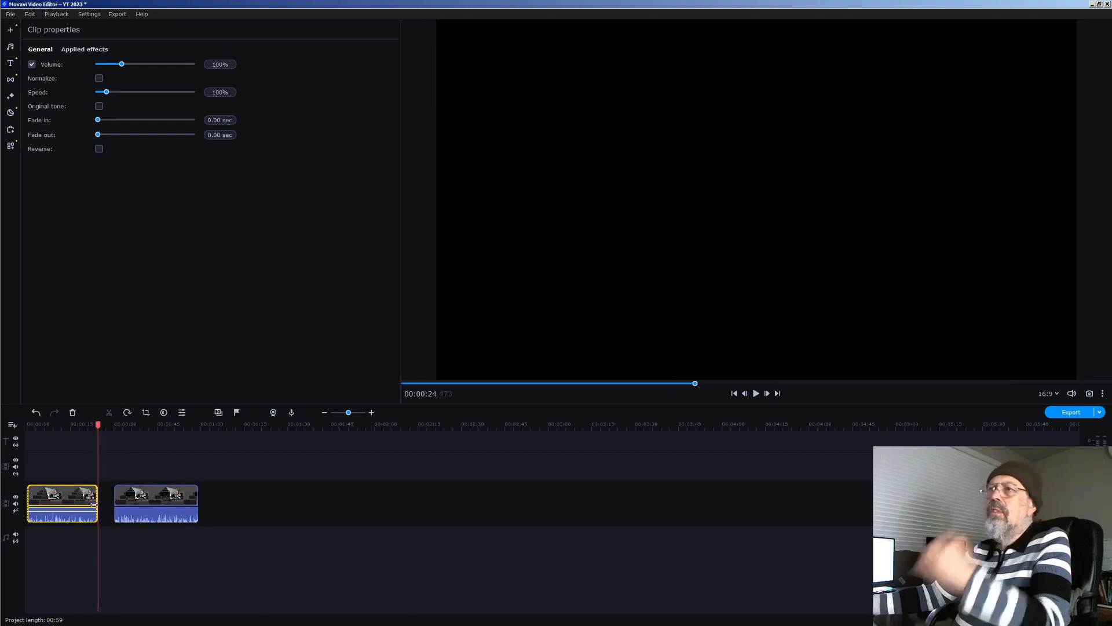
{"action": "left_click", "coordinate": [126, 518]}
{"action": "key", "text": "Delete"}
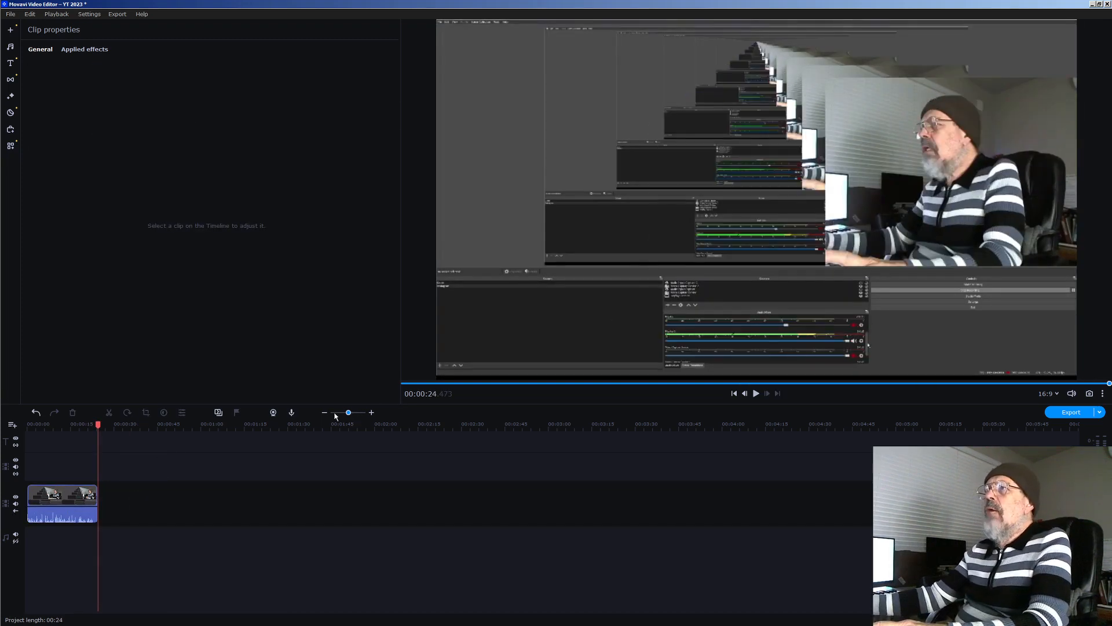
- Split the remaining clip at about 5.22 and 6.08 seconds, around the first quiet passage in the waveform
{"action": "left_click_drag", "start_coordinate": [349, 413], "coordinate": [355, 413]}
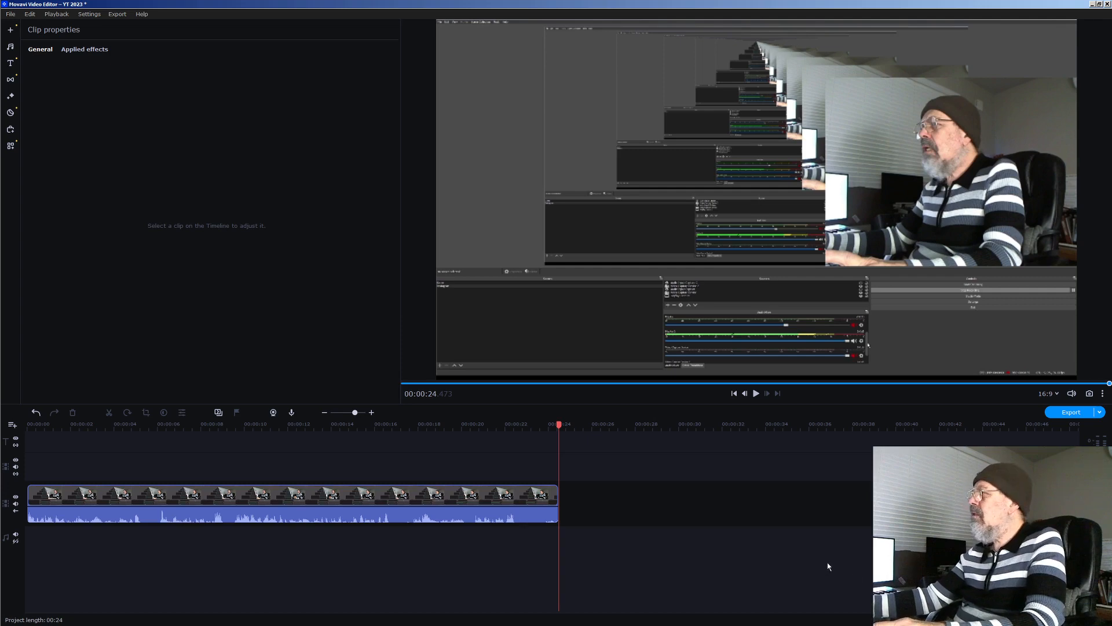
{"action": "left_click", "coordinate": [141, 505]}
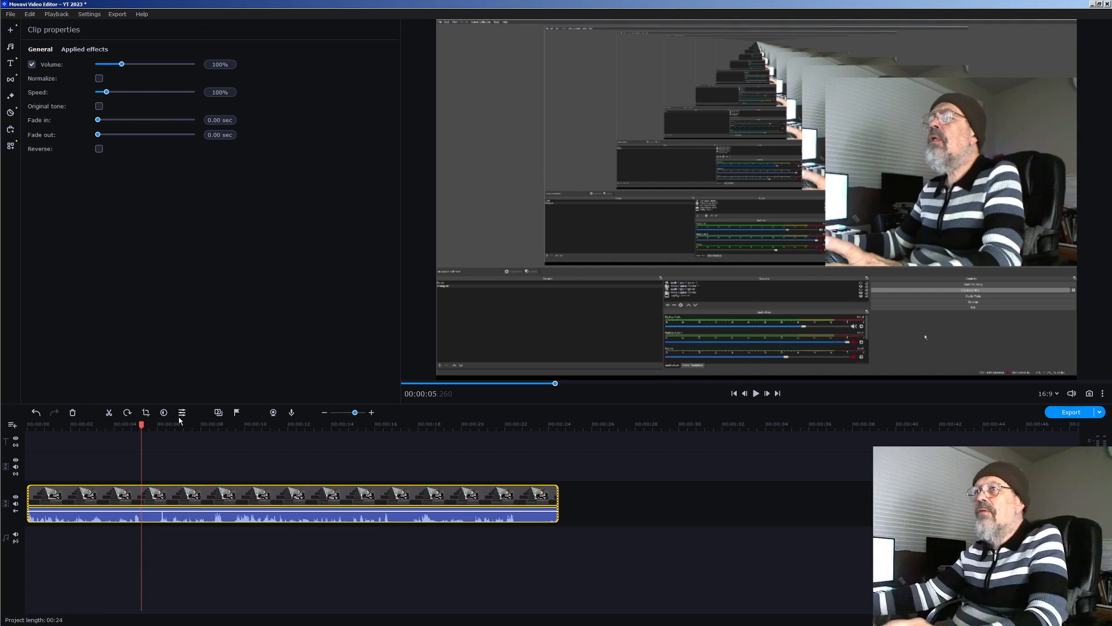
{"action": "left_click", "coordinate": [141, 422]}
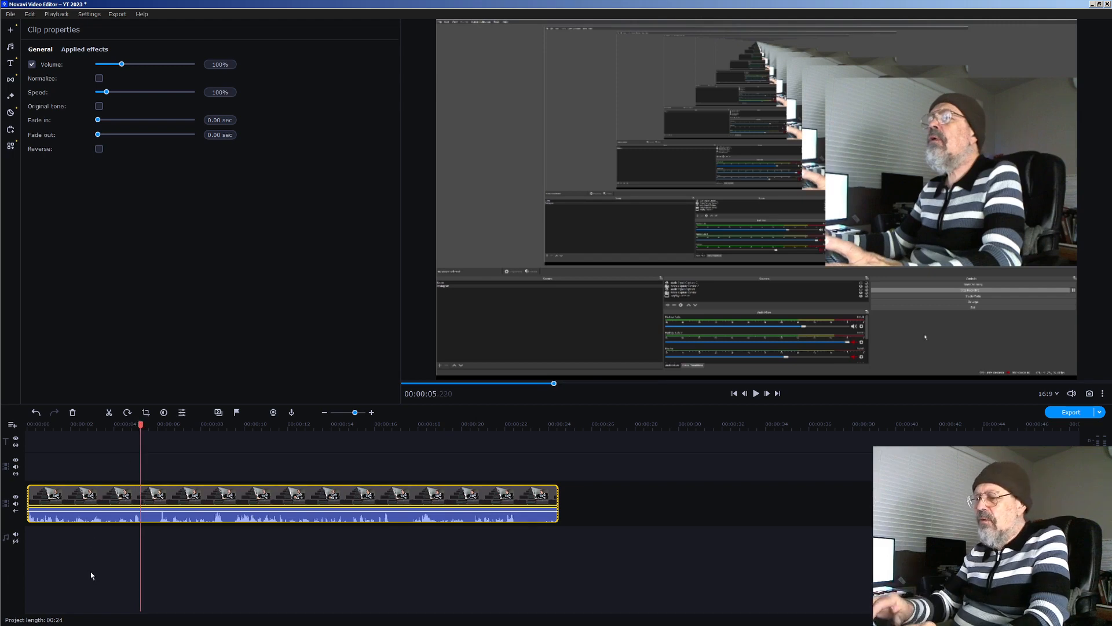
{"action": "key", "text": "ctrl+b"}
{"action": "left_click_drag", "start_coordinate": [141, 423], "coordinate": [159, 427]}
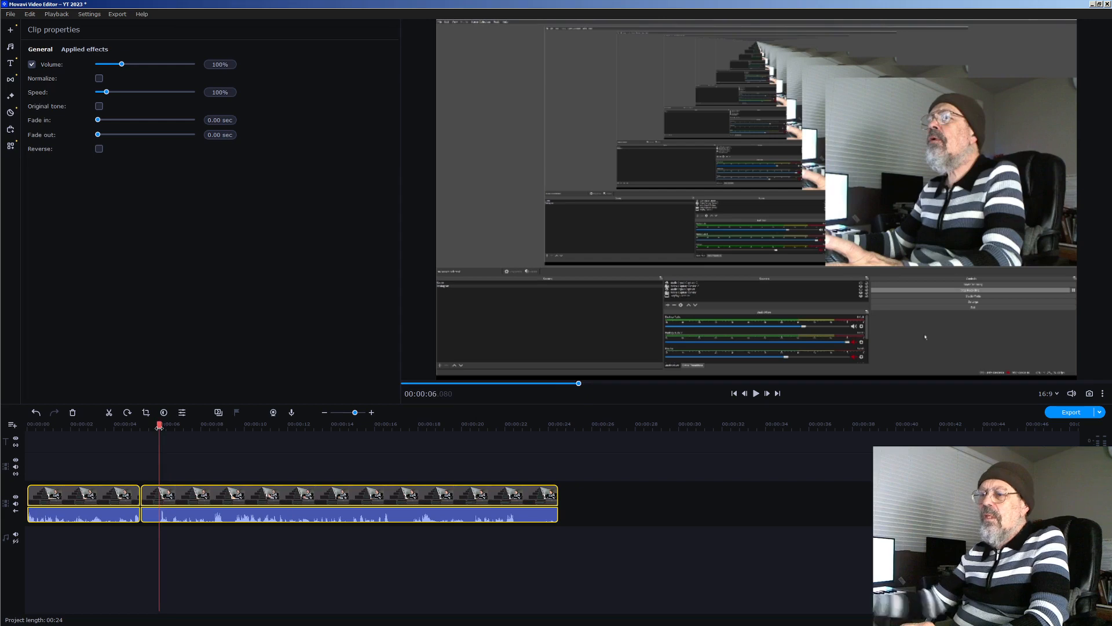
{"action": "key", "text": "ctrl+b"}
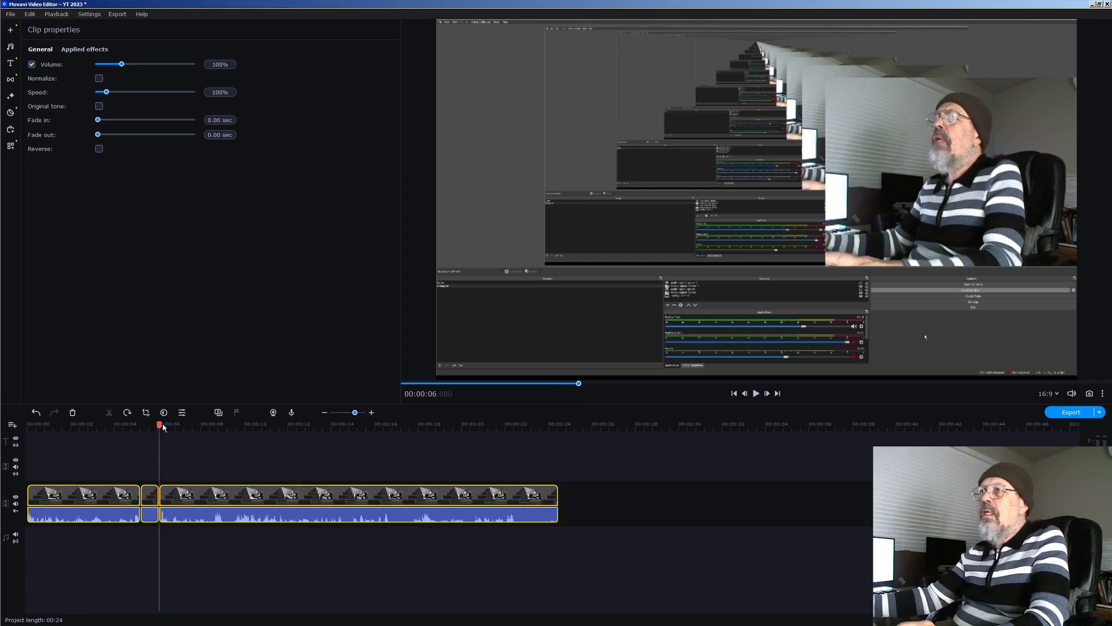
- Split the long remaining piece at about 9.12 and 9.64 seconds to isolate the second quiet passage
{"action": "left_click_drag", "start_coordinate": [160, 425], "coordinate": [225, 427]}
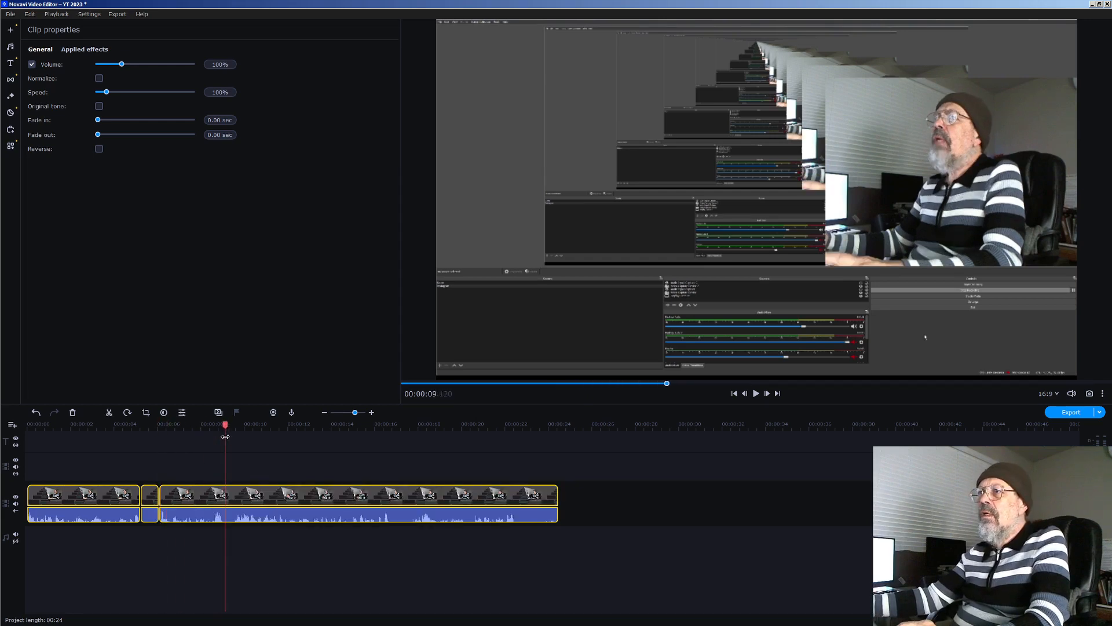
{"action": "key", "text": "ctrl+b"}
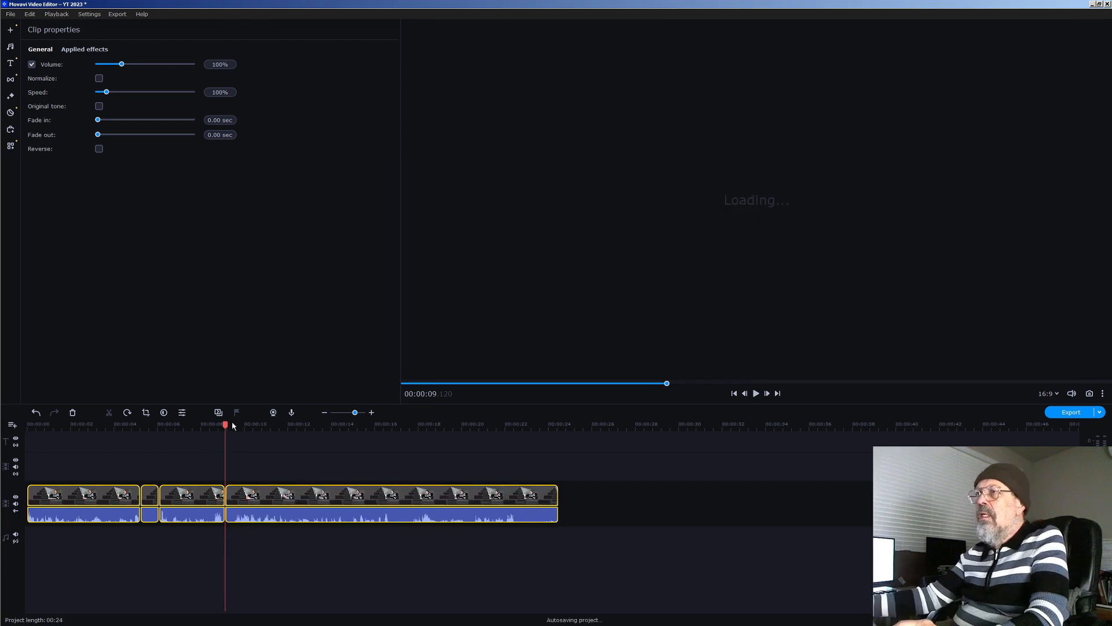
{"action": "left_click_drag", "start_coordinate": [226, 425], "coordinate": [232, 428]}
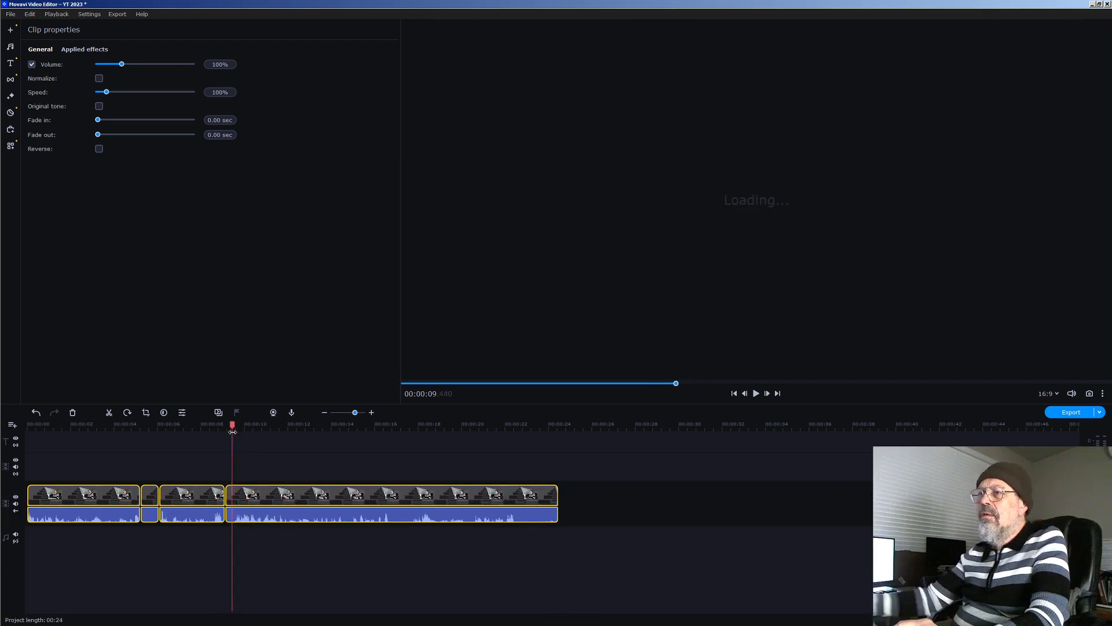
{"action": "key", "text": "ctrl+b"}
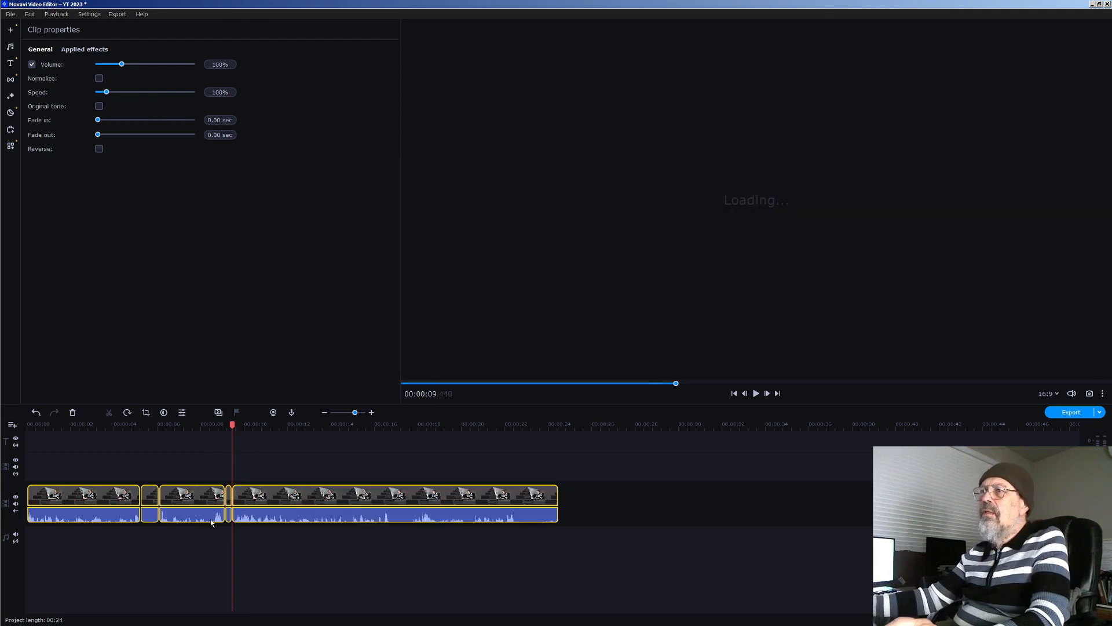
- Delete the two short silent pieces, starting at about 9.12 and 5.22 seconds
{"action": "left_click", "coordinate": [228, 499]}
{"action": "key", "text": "Delete"}
{"action": "left_click", "coordinate": [152, 498]}
{"action": "key", "text": "Delete"}
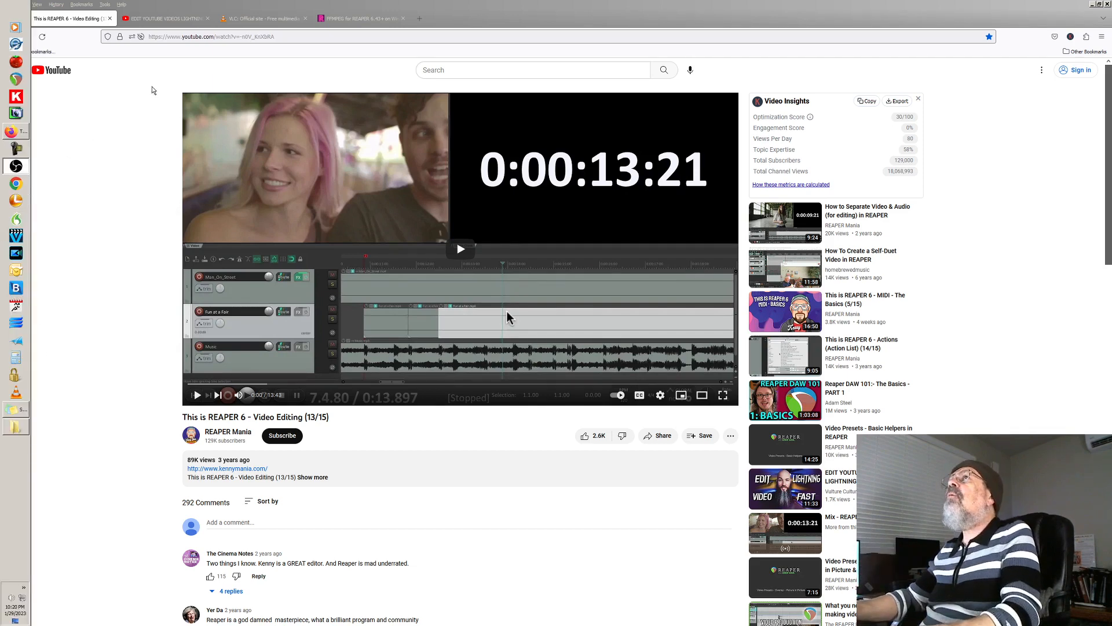
- View the "EDIT YOUTUBE VIDEOS LIGHTNING FAST (2021) with REAPER" video page and the VLC media player download site
{"action": "left_click", "coordinate": [174, 19]}
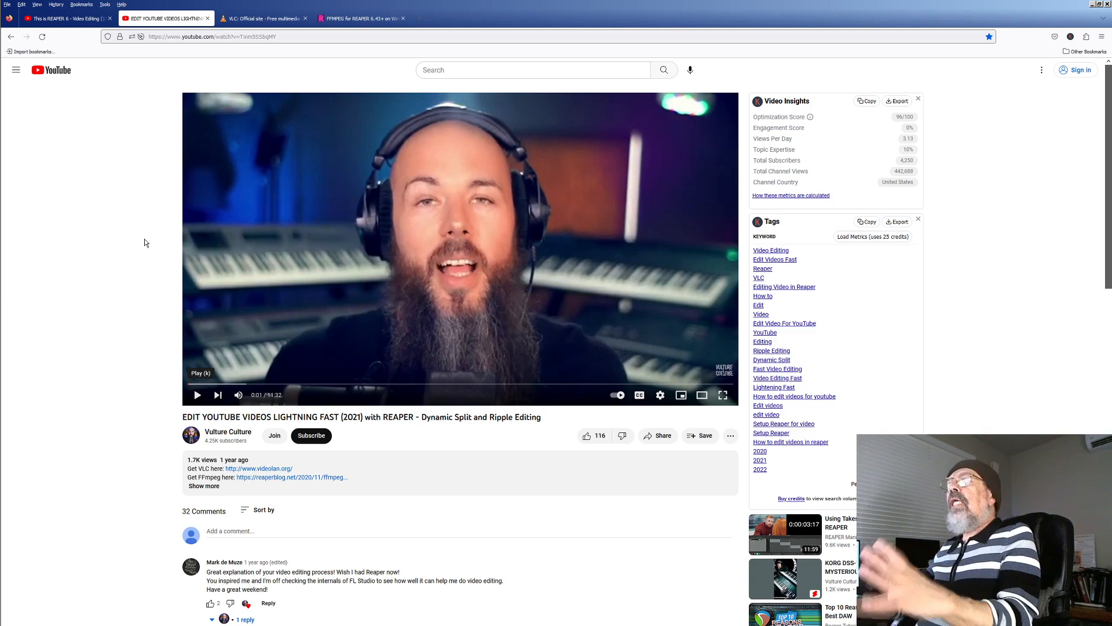
{"action": "left_click", "coordinate": [279, 20]}
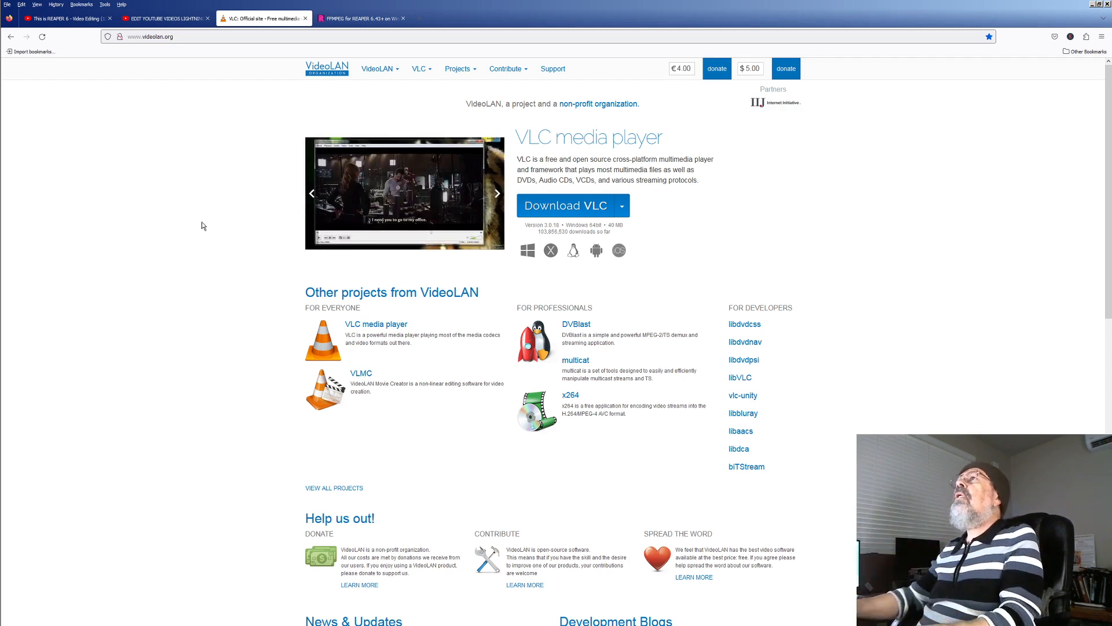
- Read the reaper.blog article "FFMPEG for REAPER 6.43+ on Windows", including its download links, installation instructions and update note
{"action": "left_click", "coordinate": [359, 18]}
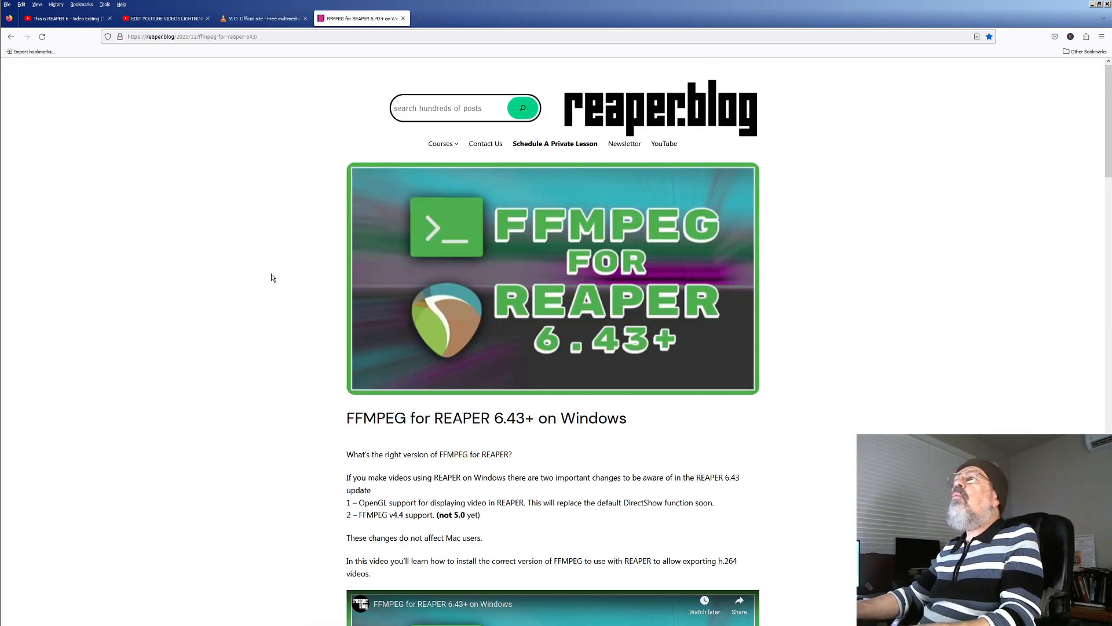
{"action": "scroll", "coordinate": [271, 277], "scroll_direction": "down", "scroll_amount": 3}
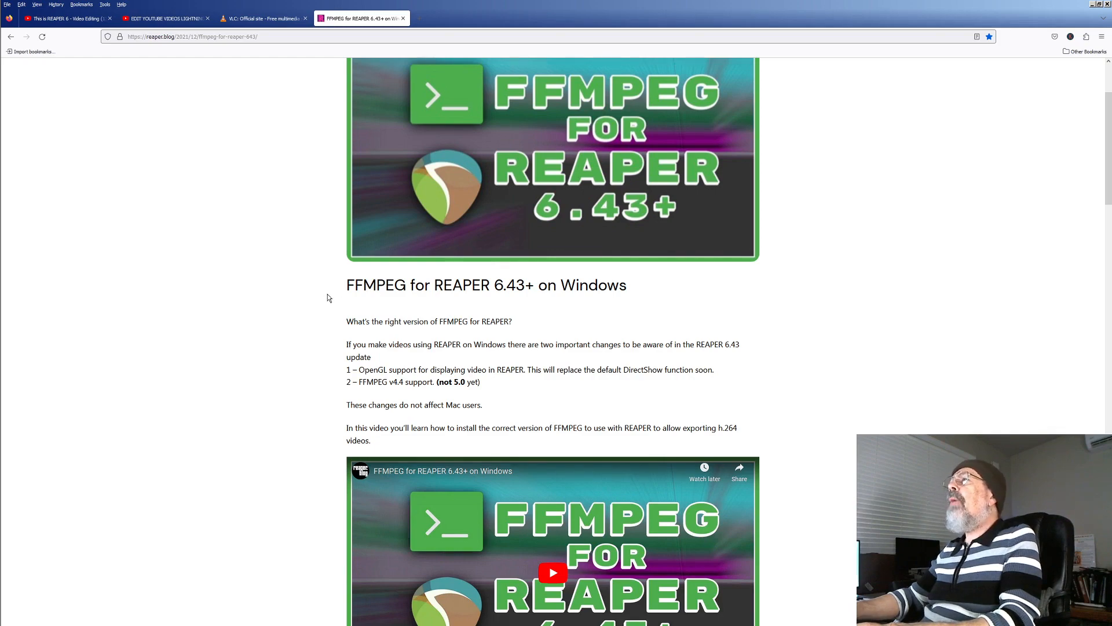
{"action": "scroll", "coordinate": [323, 294], "scroll_direction": "down", "scroll_amount": 6}
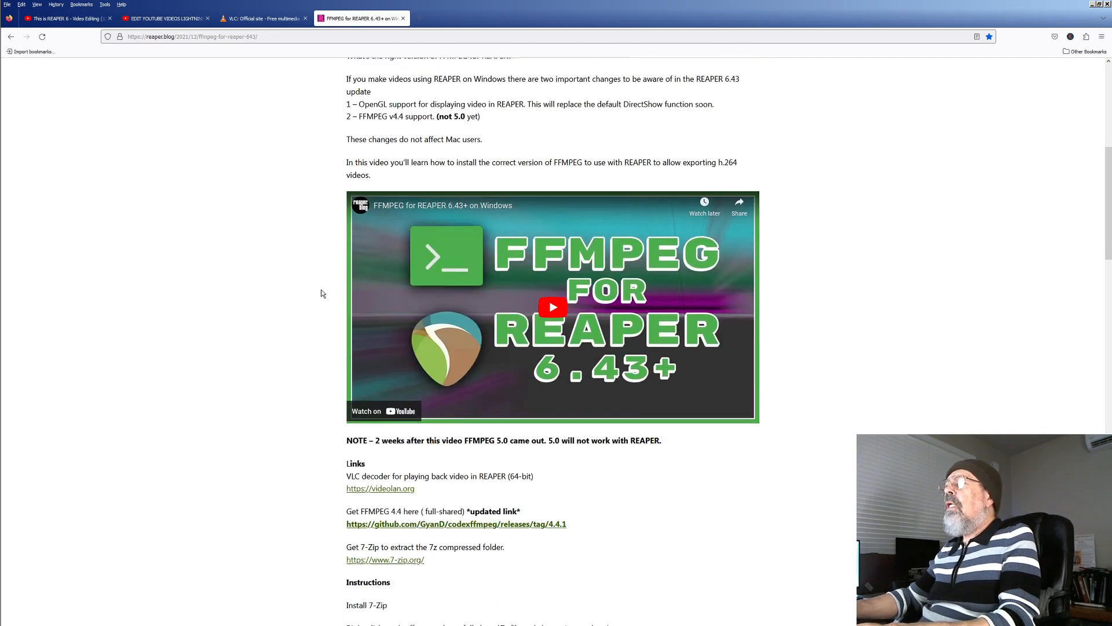
{"action": "scroll", "coordinate": [323, 293], "scroll_direction": "down", "scroll_amount": 2}
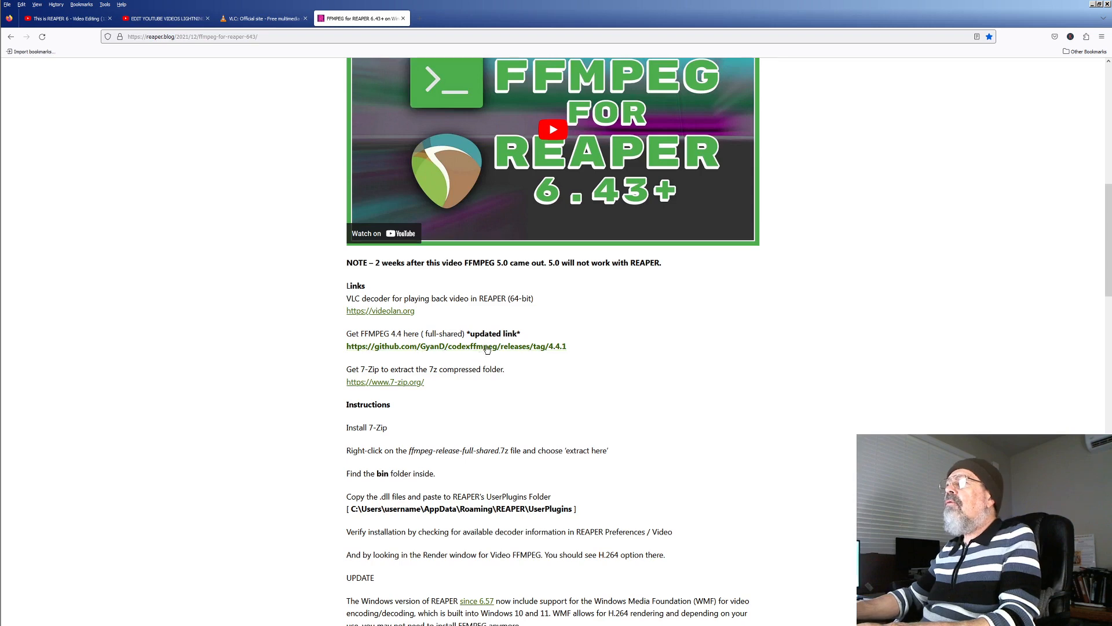
{"action": "scroll", "coordinate": [296, 374], "scroll_direction": "down", "scroll_amount": 1}
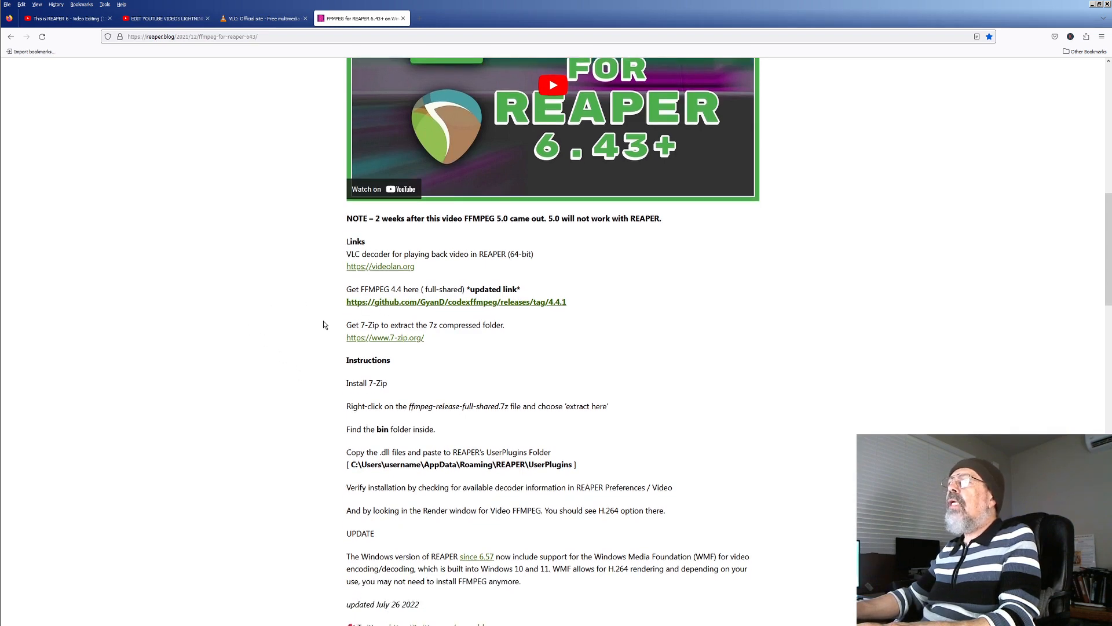
{"action": "scroll", "coordinate": [284, 342], "scroll_direction": "down", "scroll_amount": 2}
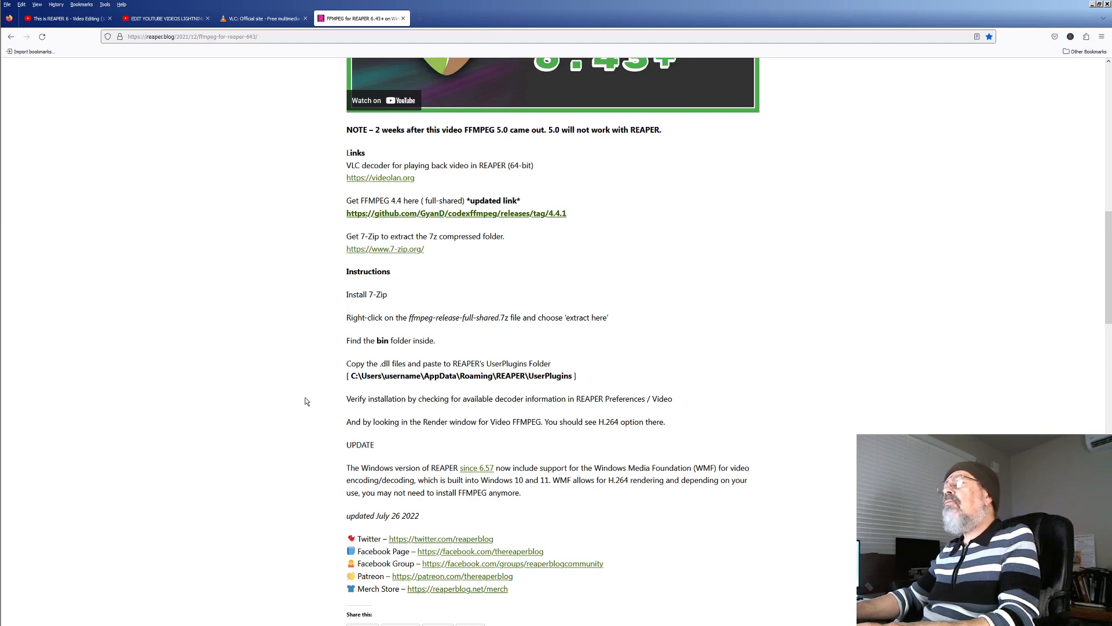
{"action": "scroll", "coordinate": [307, 402], "scroll_direction": "down", "scroll_amount": 2}
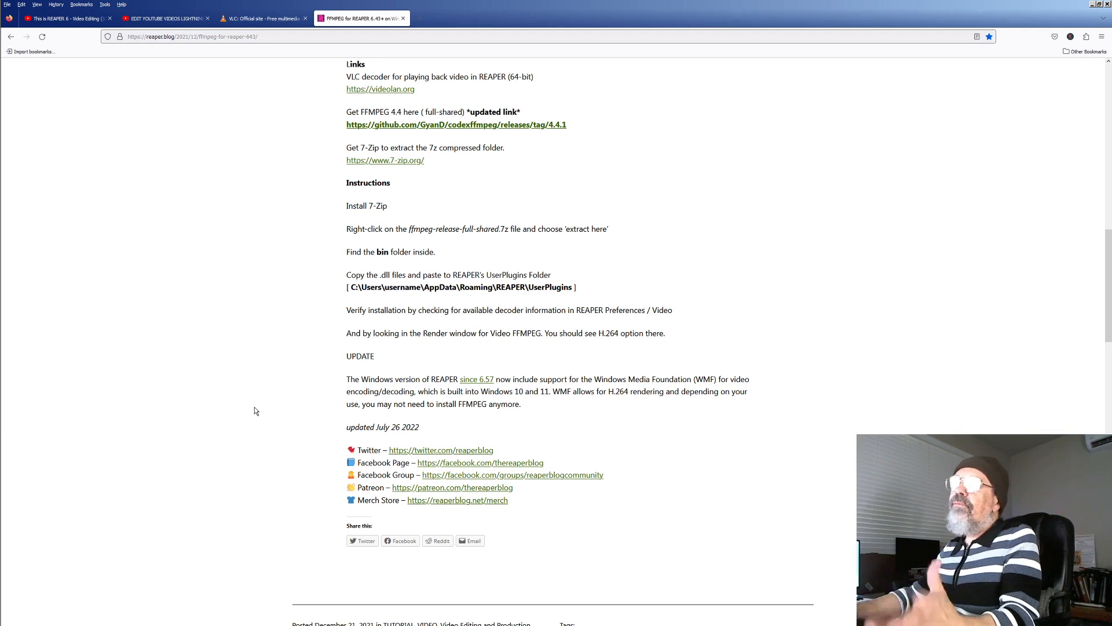
{"action": "scroll", "coordinate": [255, 408], "scroll_direction": "up", "scroll_amount": 1}
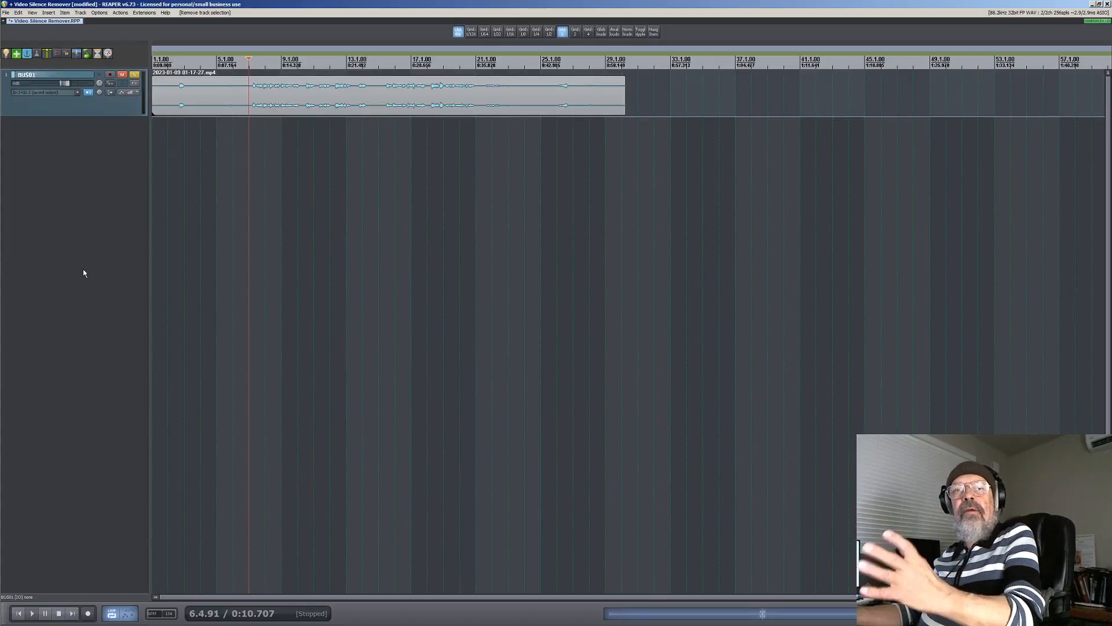
- View the UserPlugins folder in the REAPER resource path, including its FFmpeg files, and close the folder window
{"action": "left_click", "coordinate": [93, 15]}
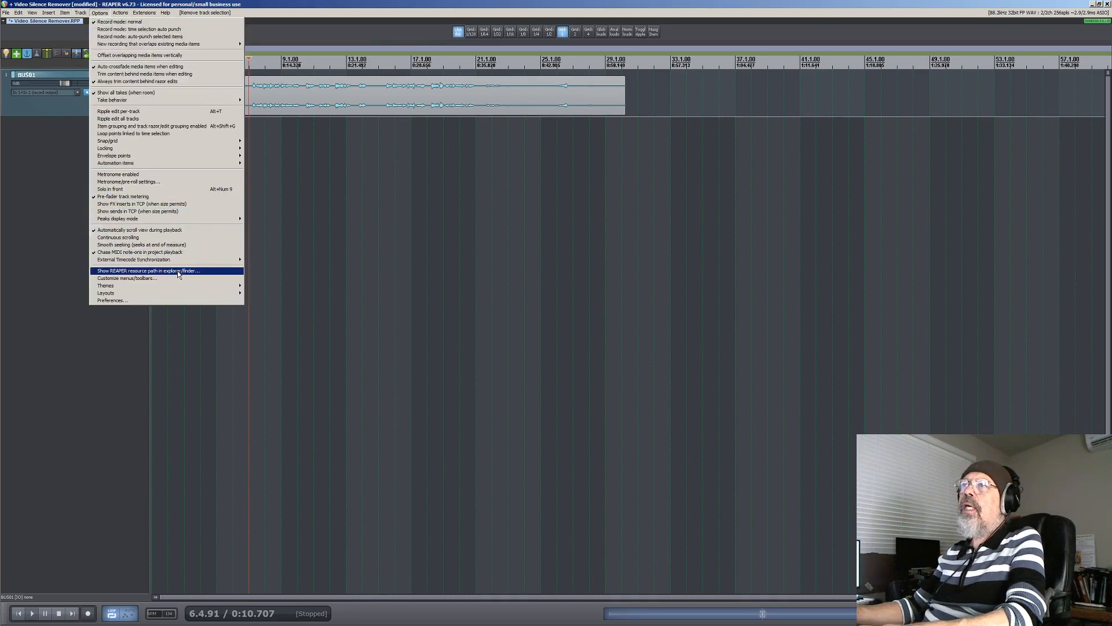
{"action": "left_click", "coordinate": [179, 271]}
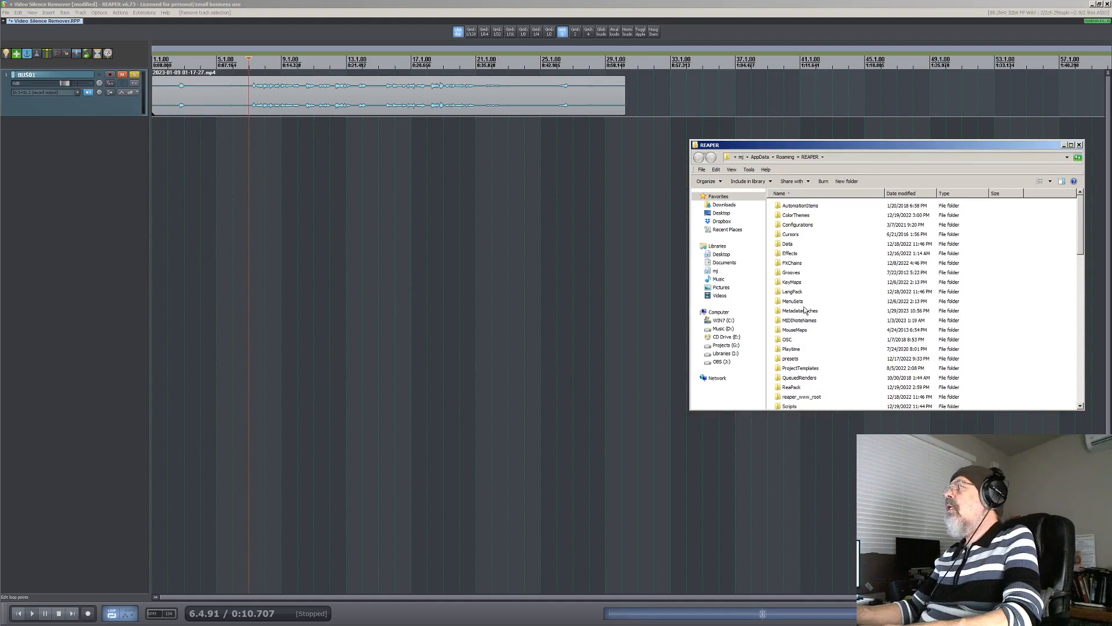
{"action": "scroll", "coordinate": [848, 296], "scroll_direction": "down", "scroll_amount": 3}
{"action": "double_click", "coordinate": [797, 322]}
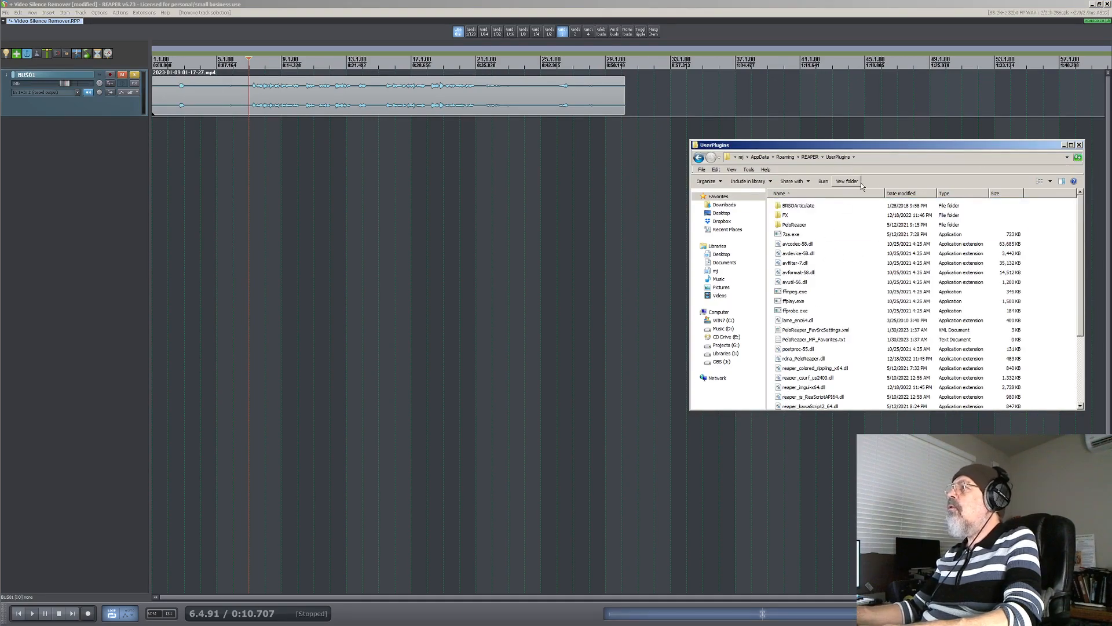
{"action": "left_click", "coordinate": [1079, 145]}
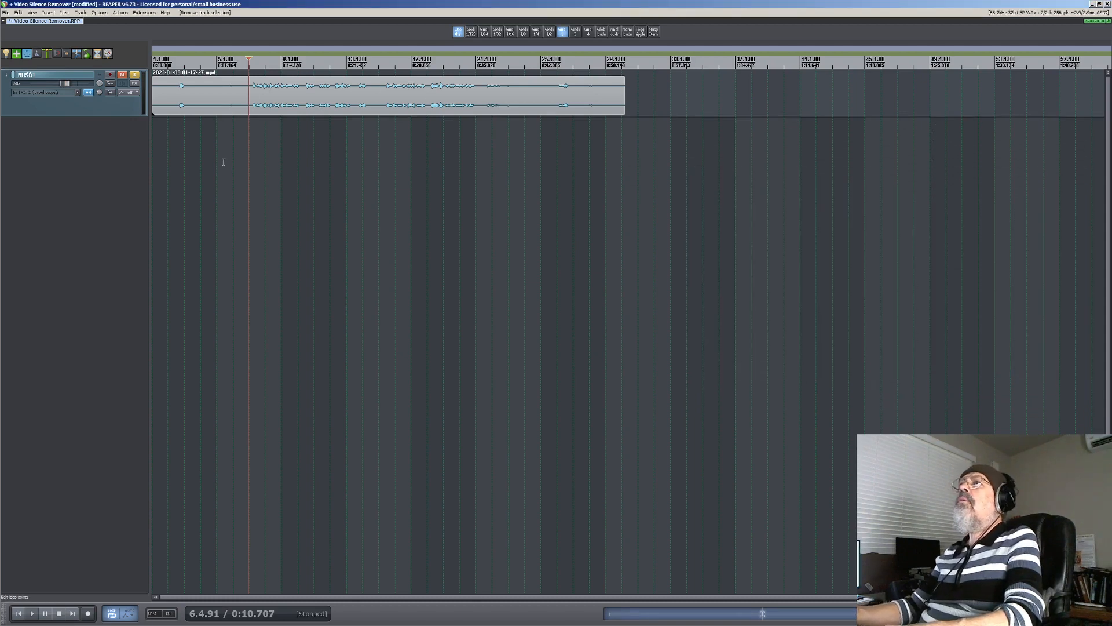
- Play the unedited clip in the video window, return the cursor to the project start and close the window
{"action": "left_click", "coordinate": [32, 13]}
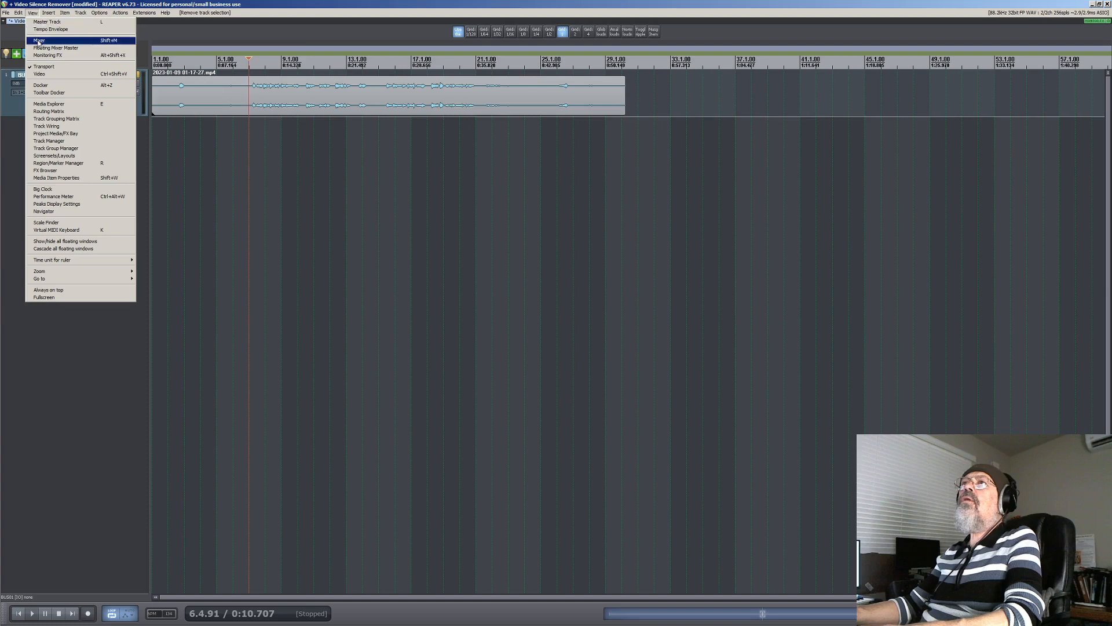
{"action": "left_click", "coordinate": [50, 75]}
{"action": "key", "text": "space"}
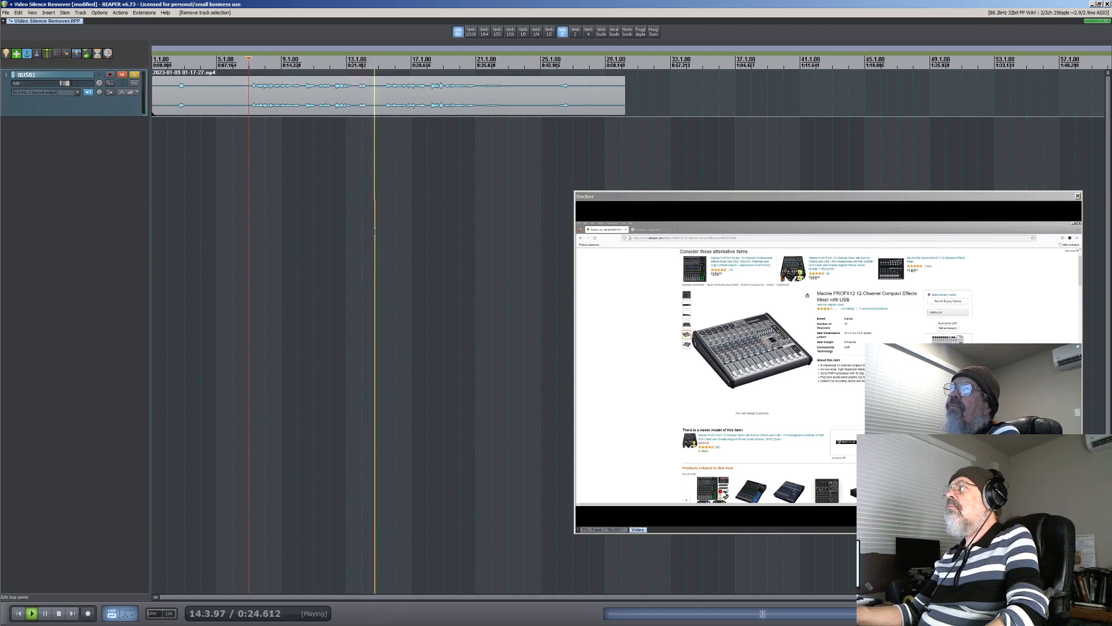
{"action": "key", "text": "space"}
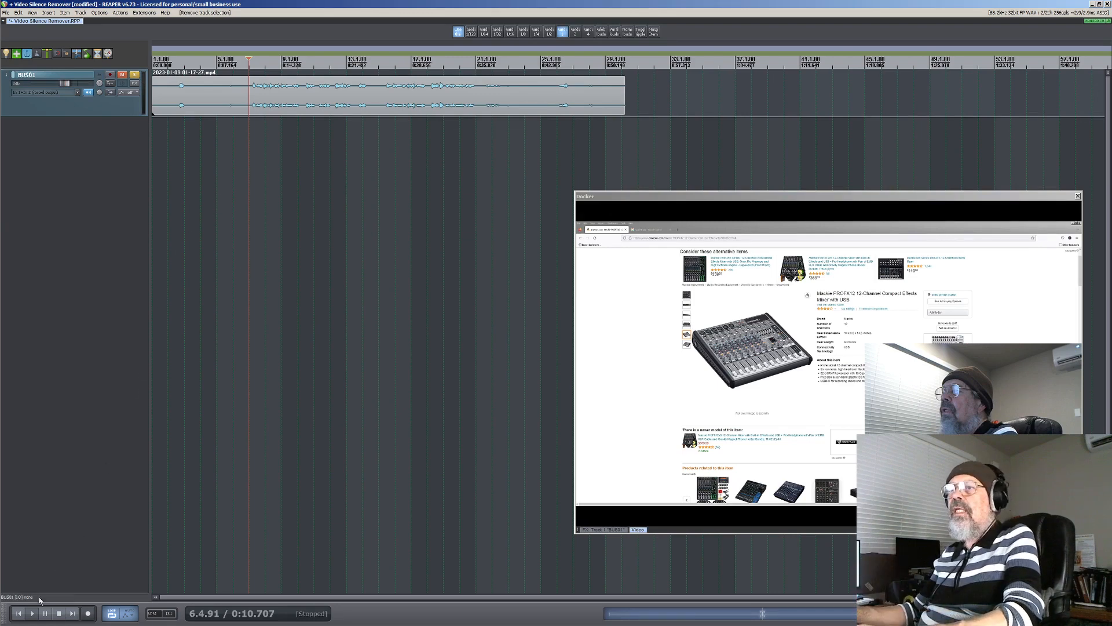
{"action": "left_click", "coordinate": [18, 612]}
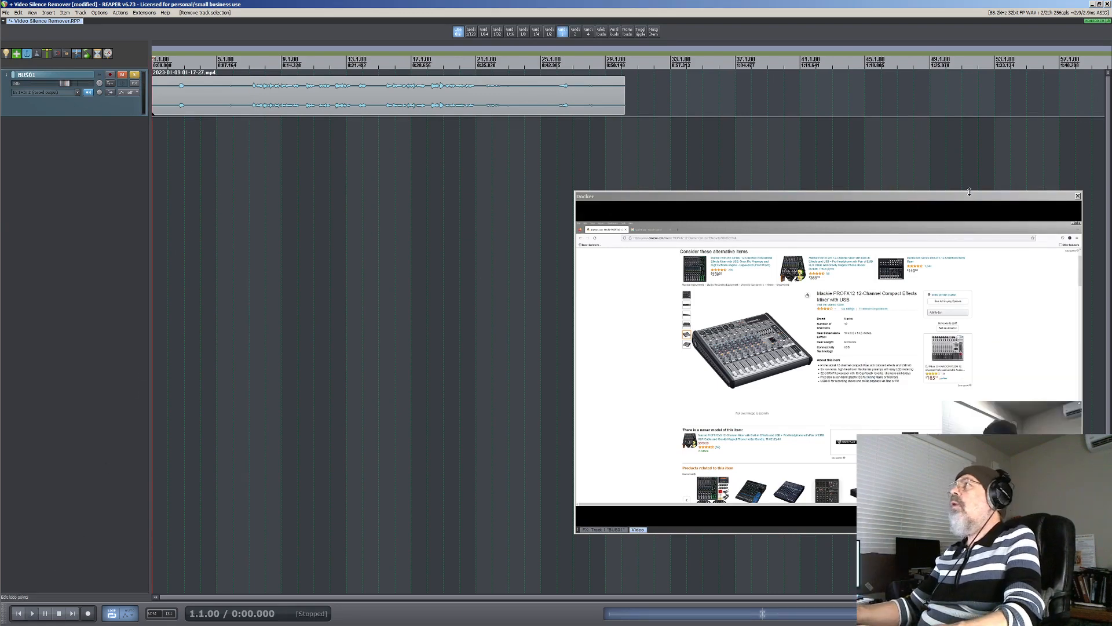
{"action": "left_click", "coordinate": [1077, 197]}
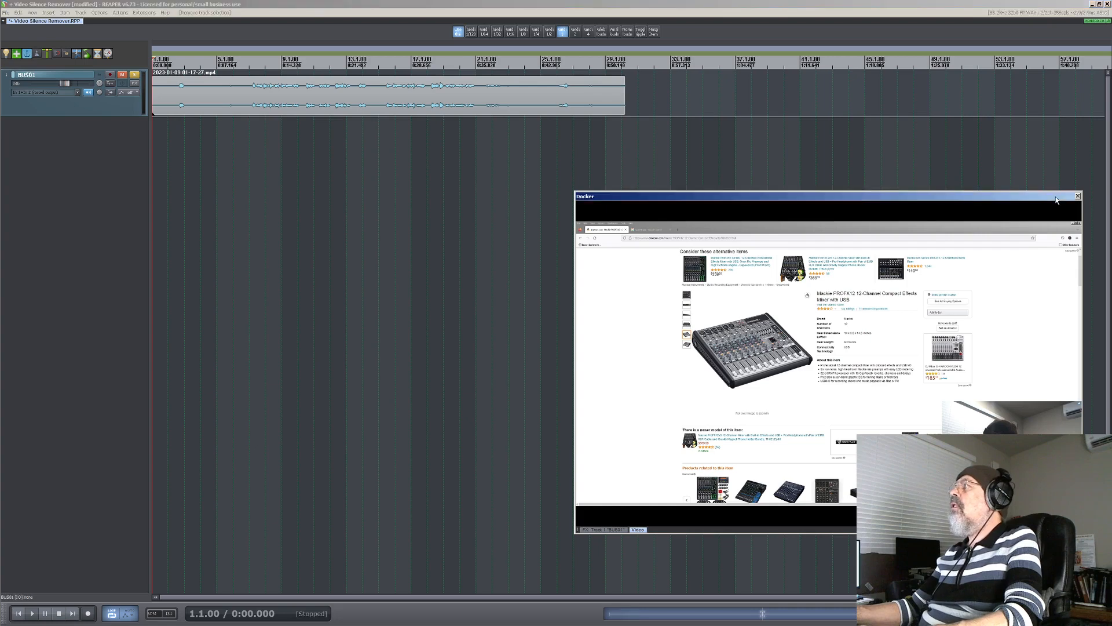
{"action": "left_click", "coordinate": [1078, 197]}
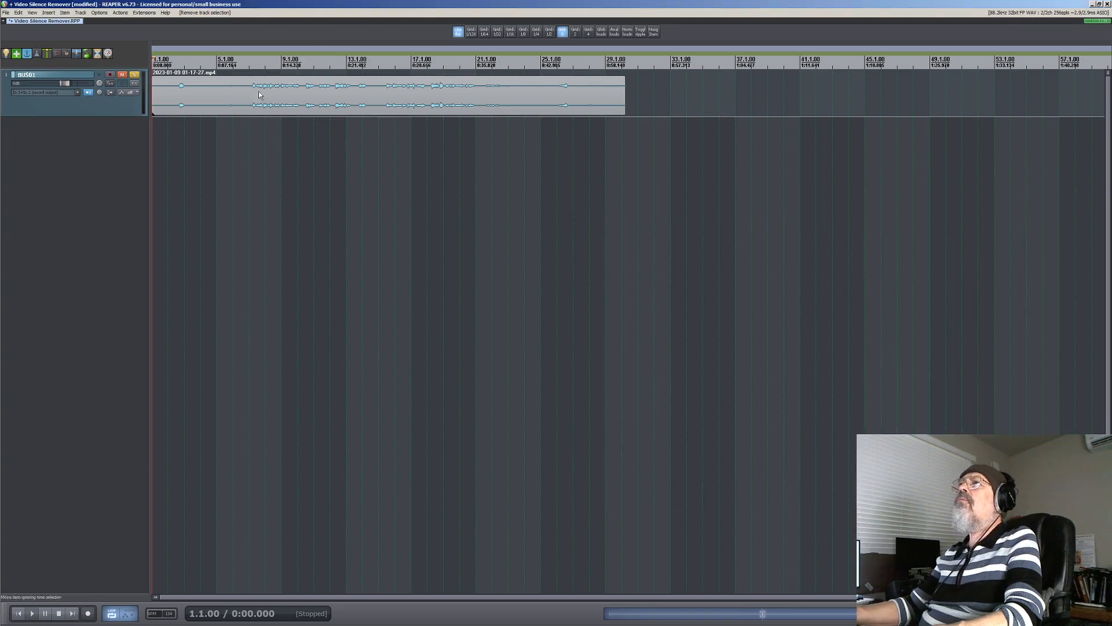
- Select the video clip on the track, enable ripple editing and open the Dynamic split items dialog
{"action": "left_click", "coordinate": [221, 102]}
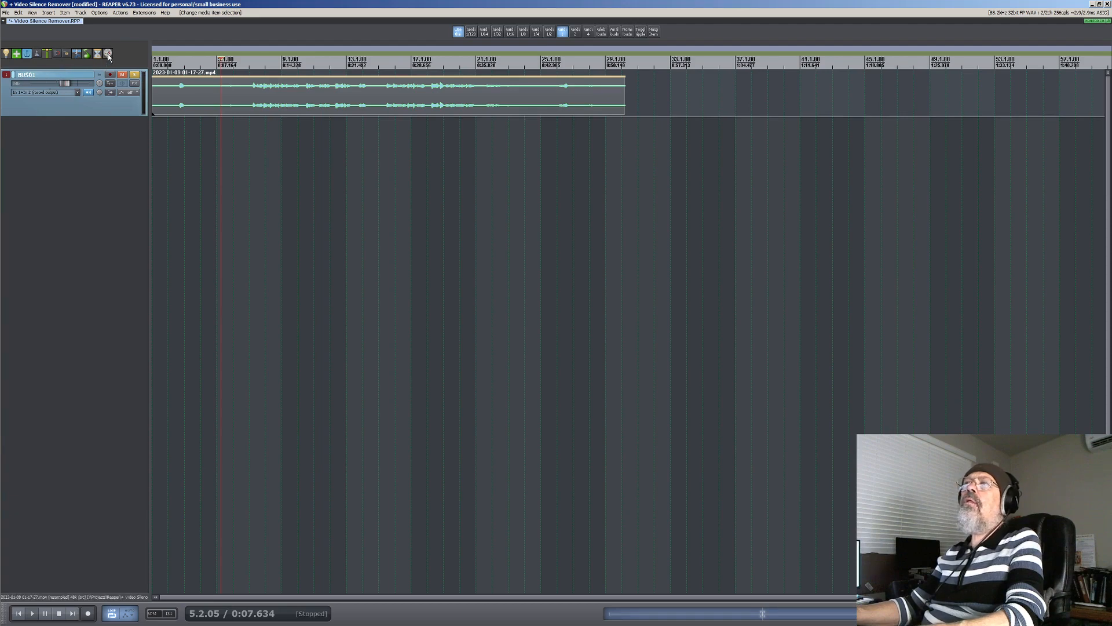
{"action": "left_click", "coordinate": [285, 113]}
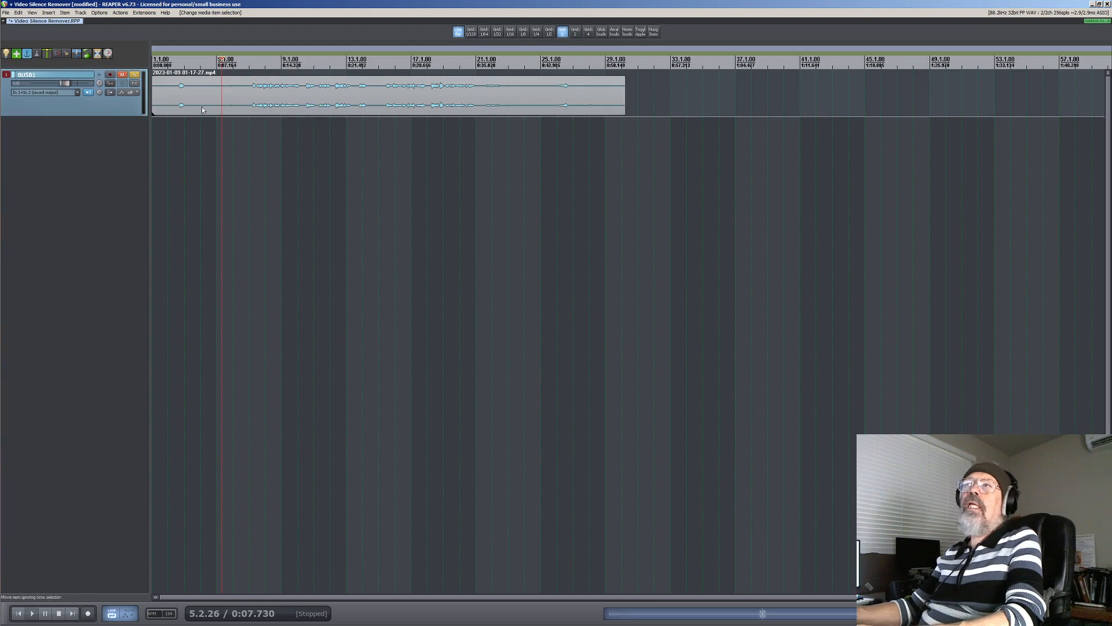
{"action": "left_click", "coordinate": [201, 130]}
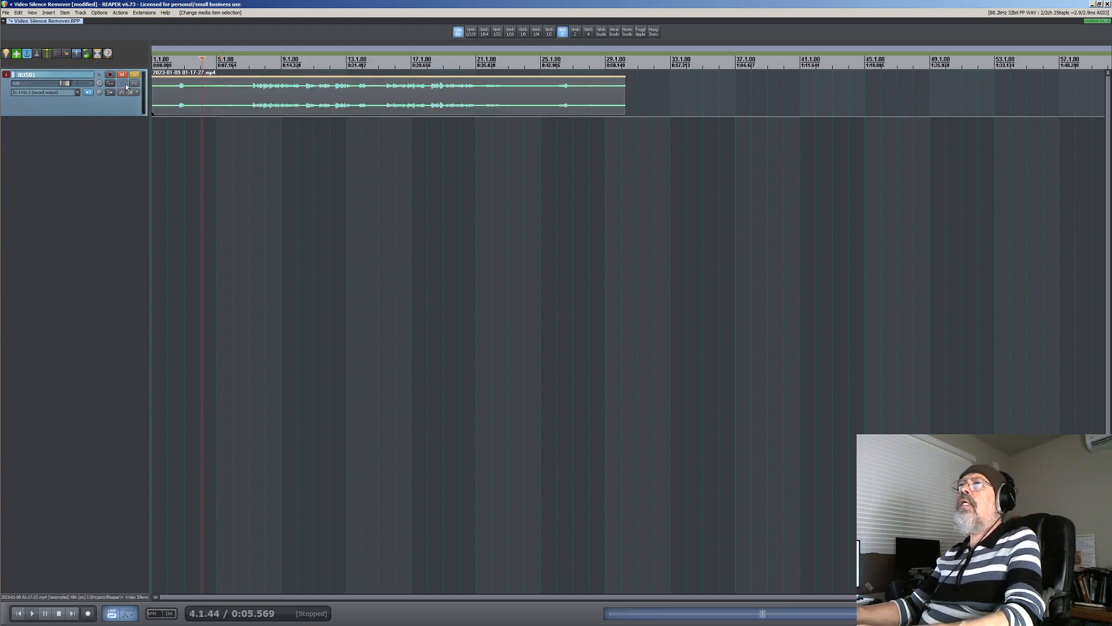
{"action": "left_click", "coordinate": [108, 53]}
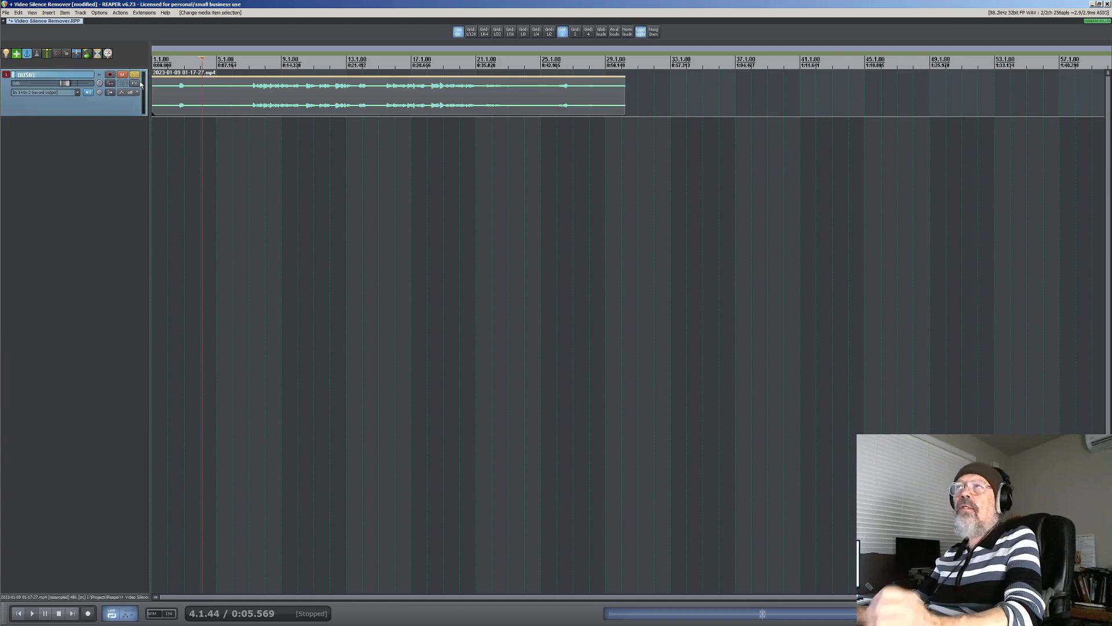
{"action": "left_click", "coordinate": [76, 55]}
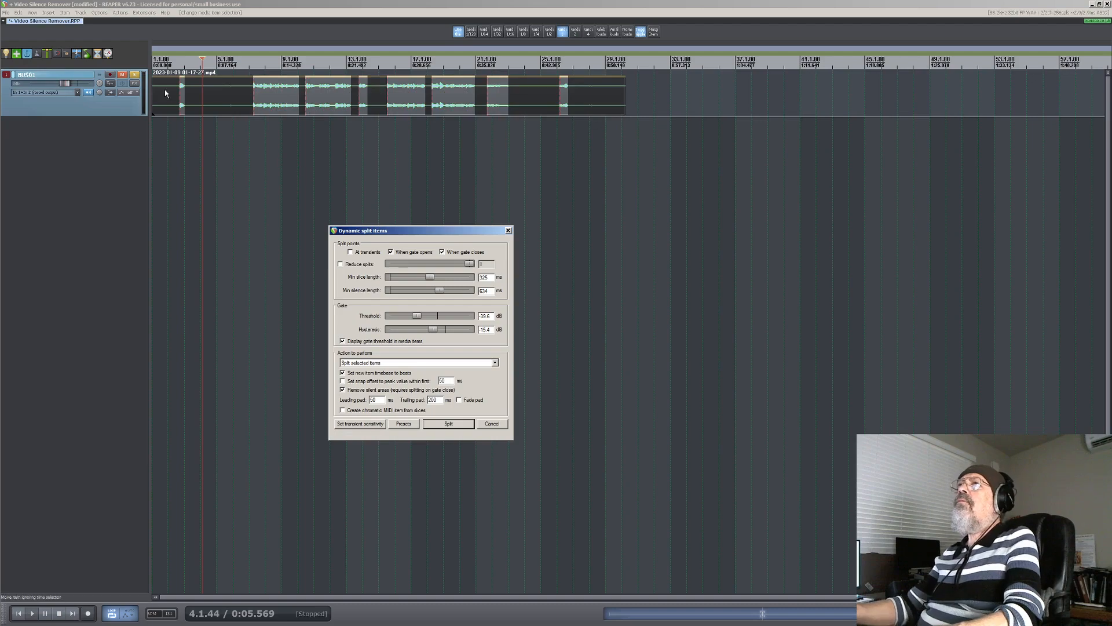
- Search the action list for "ripple edit" and "dynam" to locate the ripple editing and dynamic split actions
{"action": "left_click", "coordinate": [121, 13]}
{"action": "left_click", "coordinate": [128, 23]}
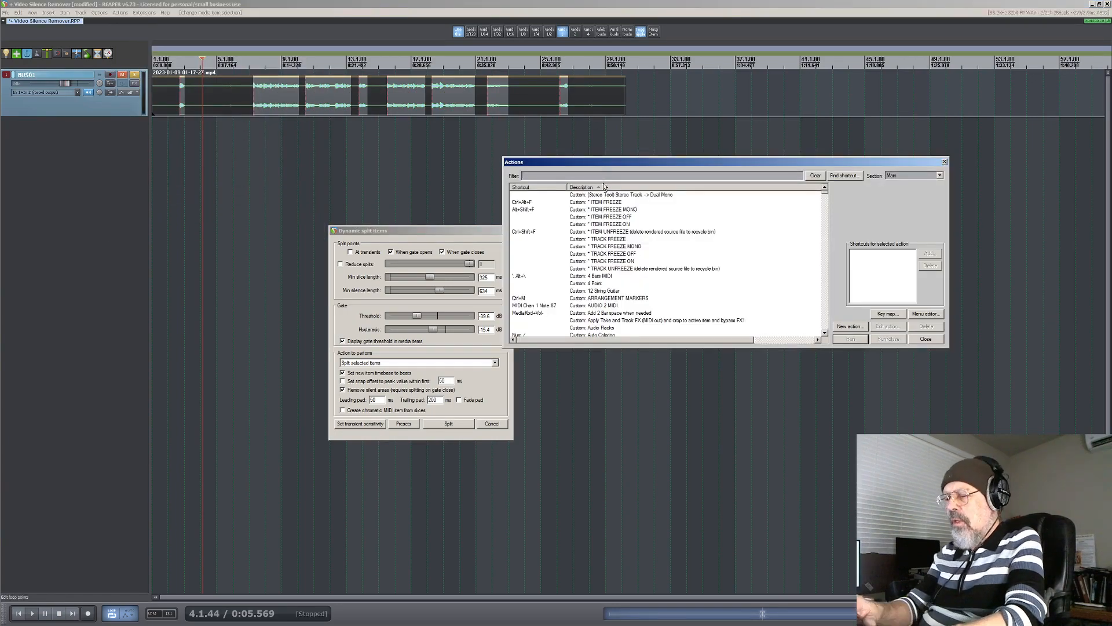
{"action": "type", "text": "ripple edit"}
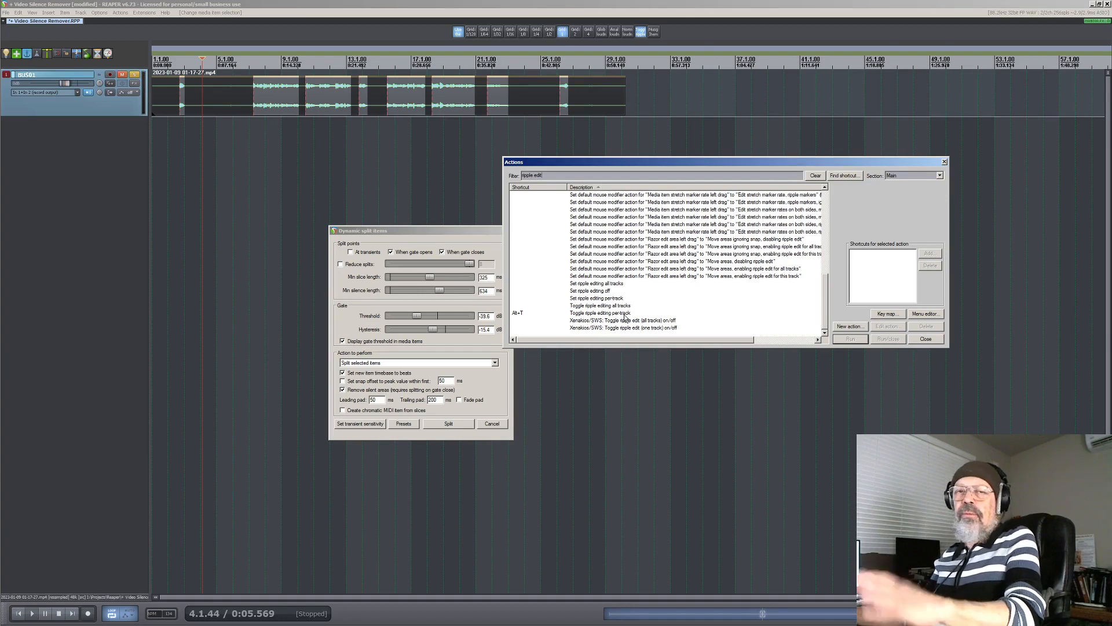
{"action": "key", "text": "ctrl+a"}
{"action": "type", "text": "dynam"}
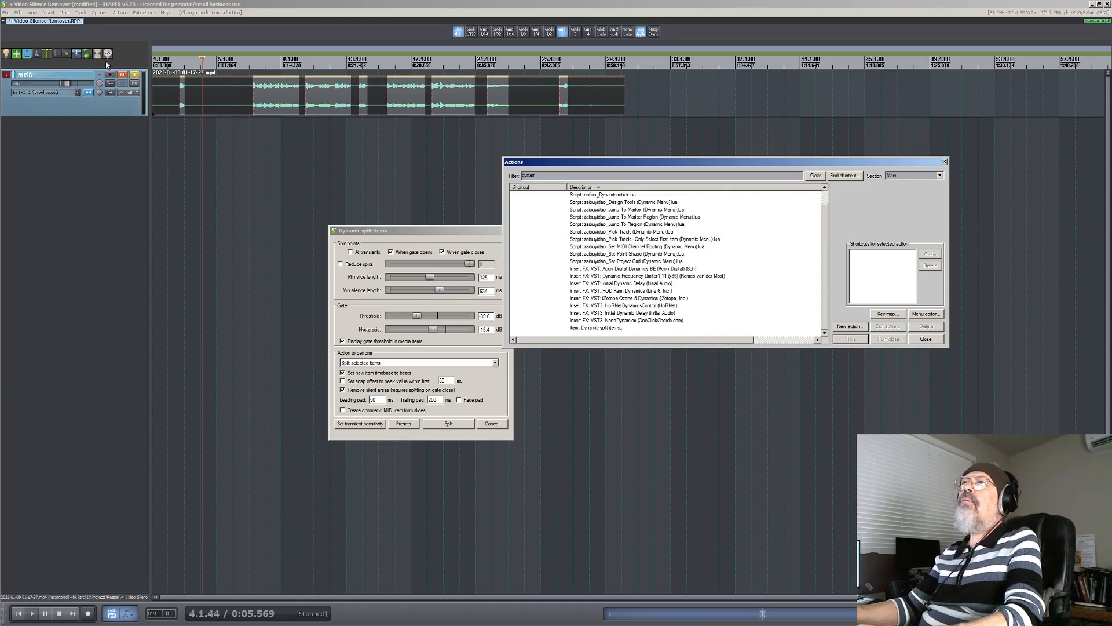
{"action": "left_click", "coordinate": [922, 338]}
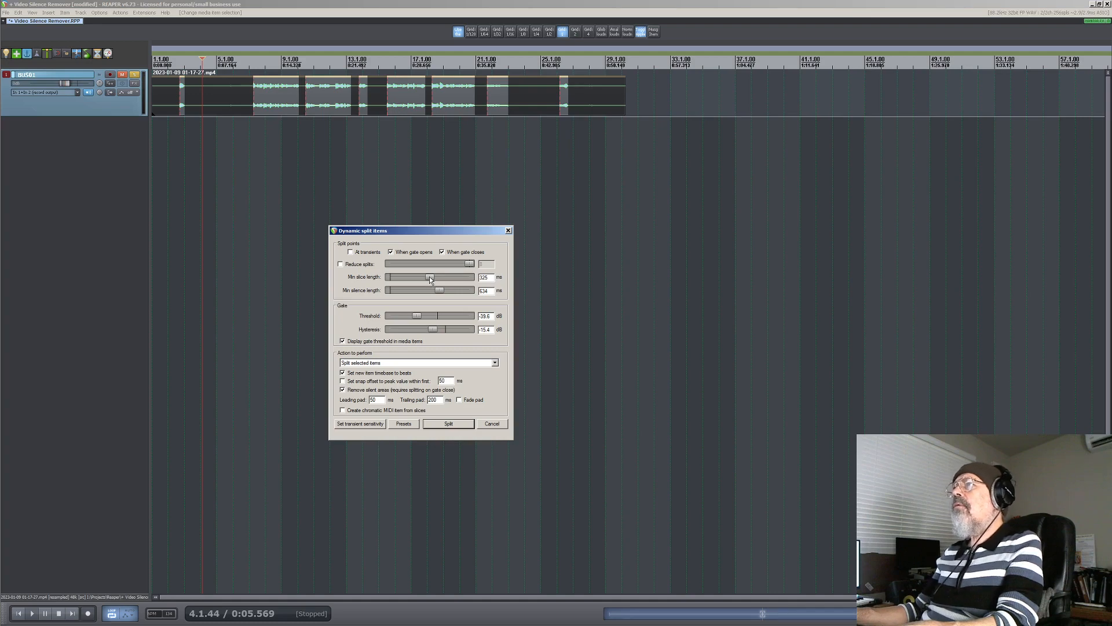
- Set the minimum silence length for the dynamic split to 632 ms
{"action": "mouse_move", "coordinate": [429, 280]}
{"action": "left_mouse_down"}
{"action": "mouse_move", "coordinate": [376, 279]}
{"action": "mouse_move", "coordinate": [481, 281]}
{"action": "mouse_move", "coordinate": [430, 277]}
{"action": "left_mouse_up"}
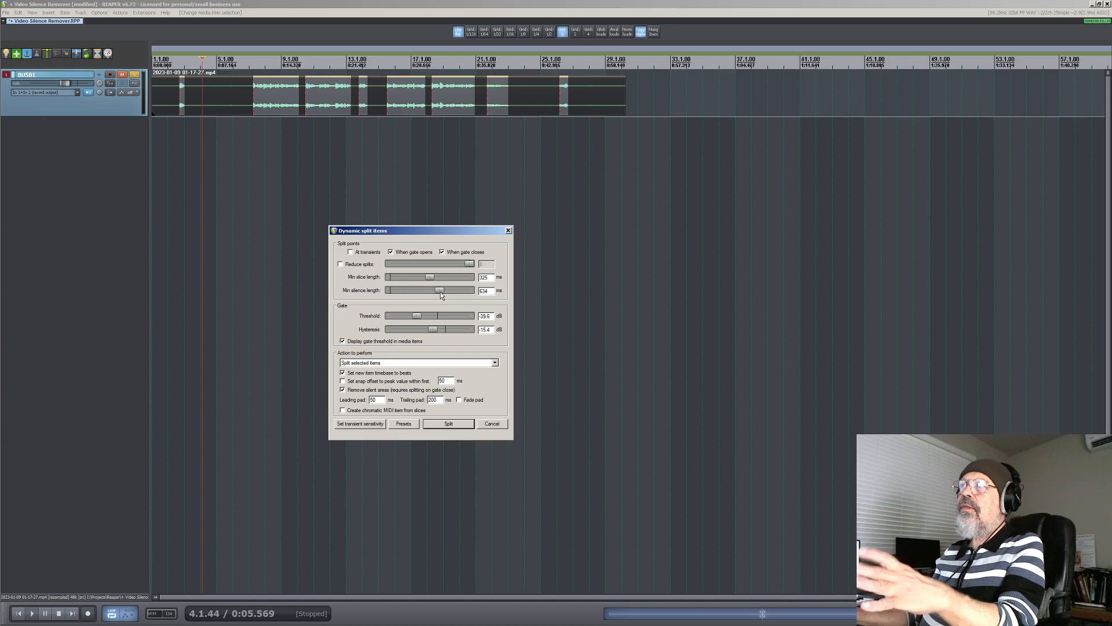
{"action": "left_click_drag", "start_coordinate": [440, 292], "coordinate": [387, 291]}
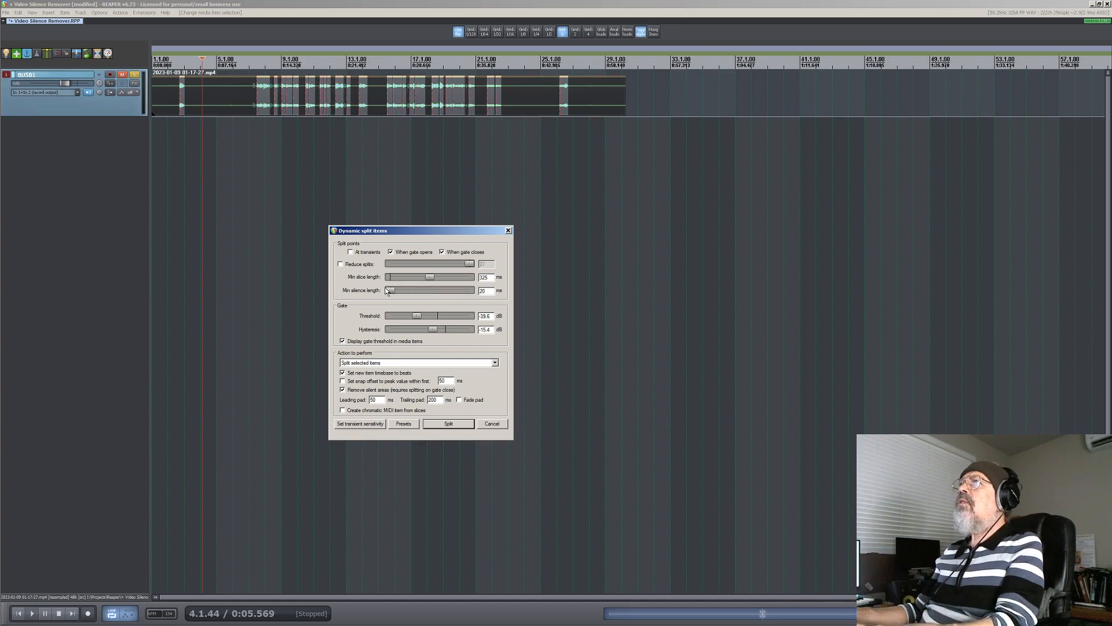
{"action": "left_click_drag", "start_coordinate": [387, 291], "coordinate": [441, 297]}
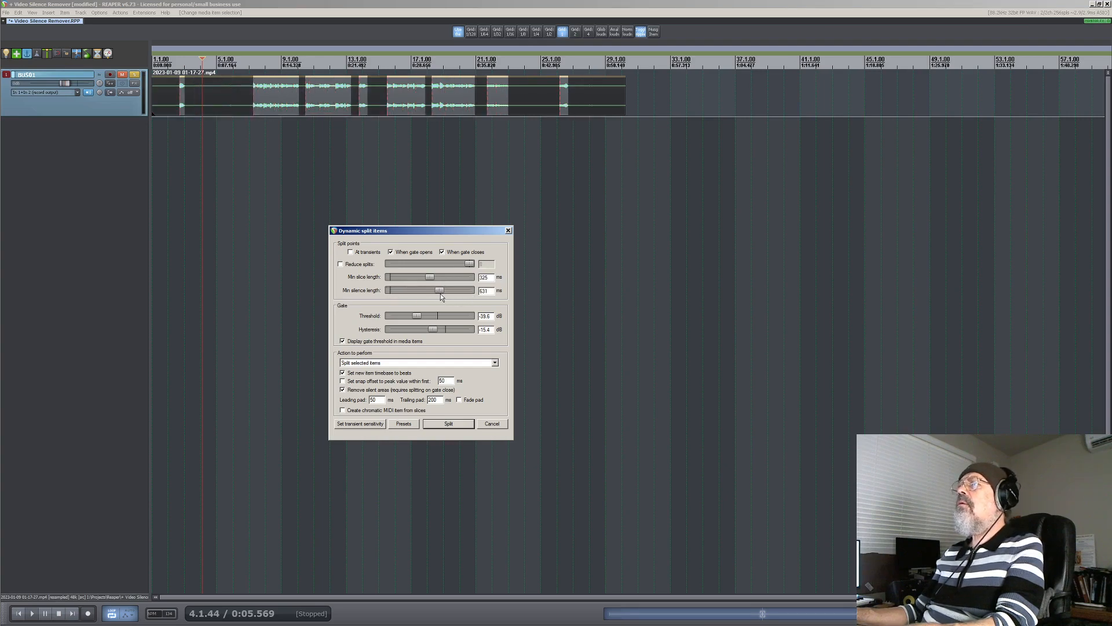
{"action": "left_click", "coordinate": [491, 290]}
{"action": "key", "text": "BackSpace"}
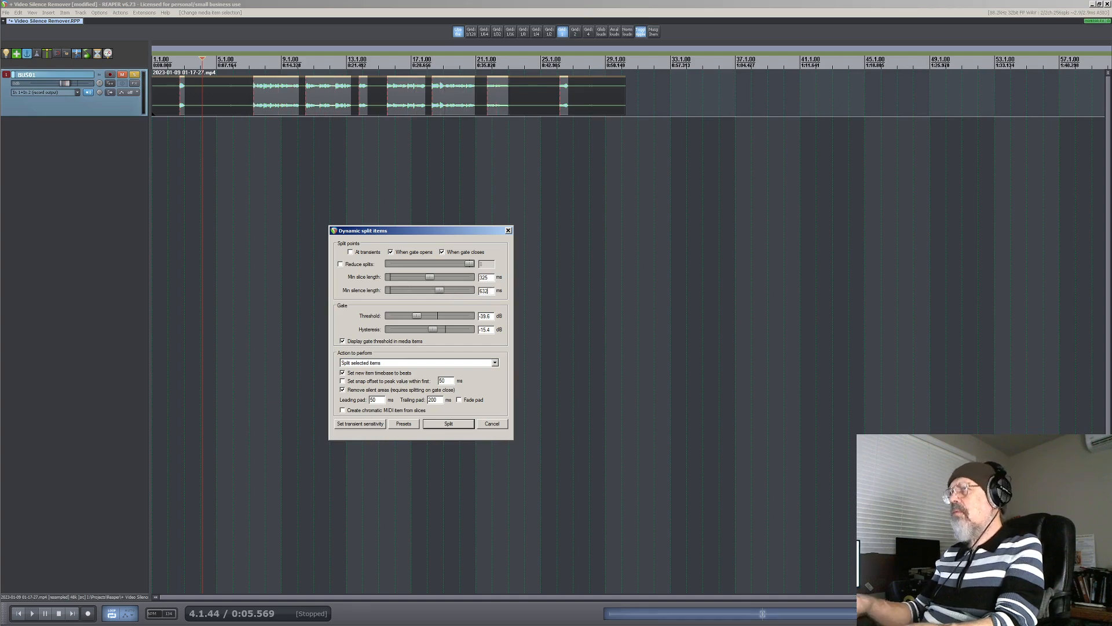
{"action": "type", "text": "2"}
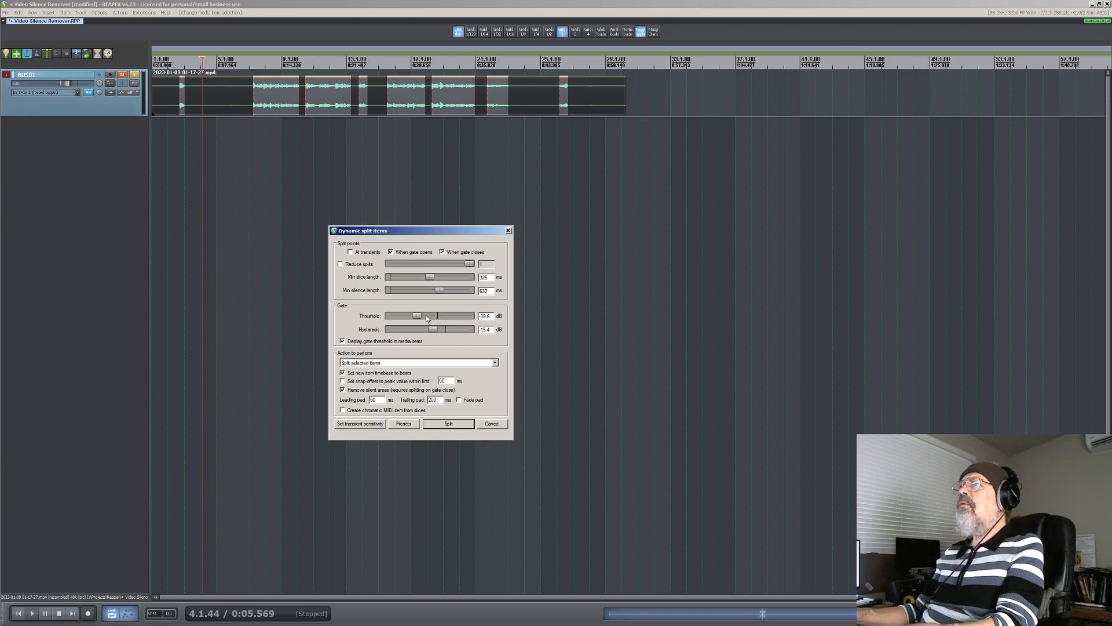
- Set the gate threshold to -39.6 dB and the hysteresis to about -15.8 dB
{"action": "mouse_move", "coordinate": [419, 316]}
{"action": "left_mouse_down"}
{"action": "mouse_move", "coordinate": [392, 316]}
{"action": "mouse_move", "coordinate": [428, 316]}
{"action": "left_mouse_up"}
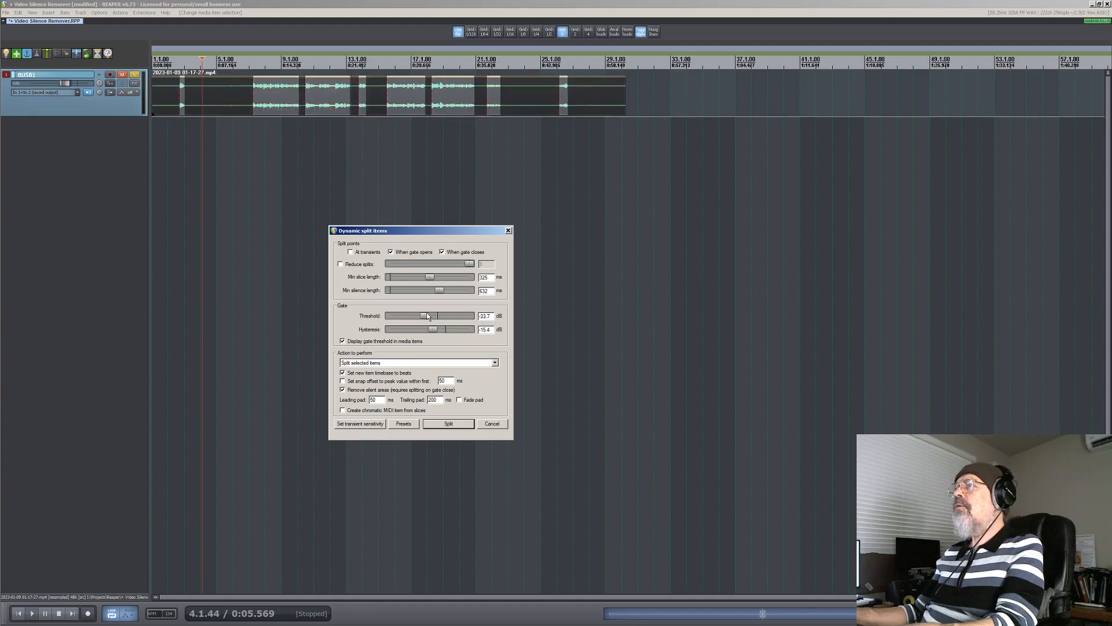
{"action": "left_click_drag", "start_coordinate": [491, 313], "coordinate": [446, 311]}
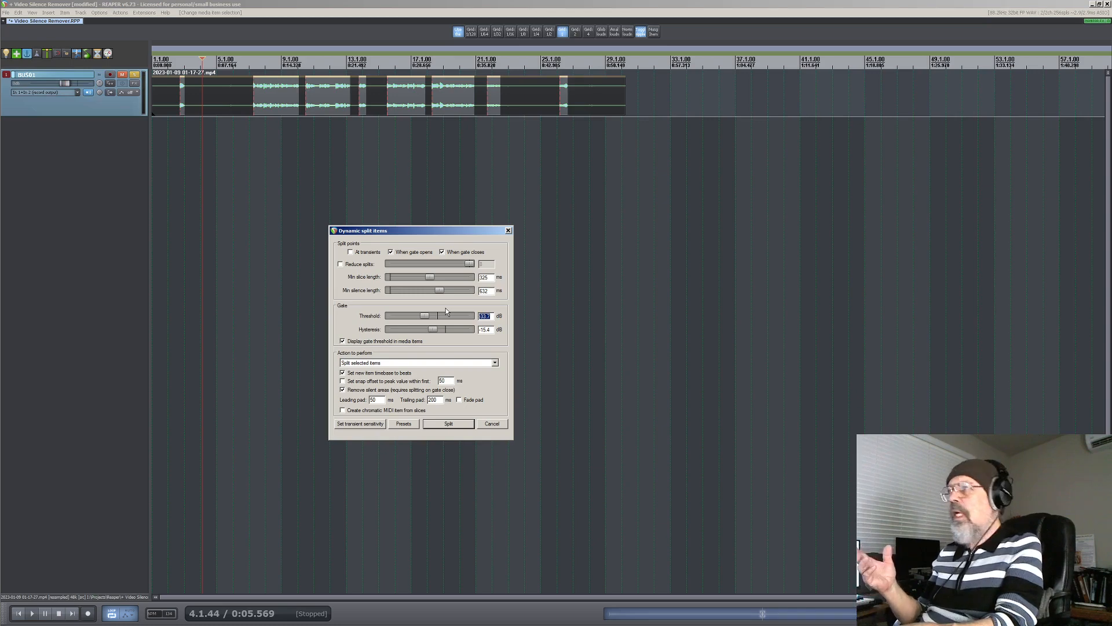
{"action": "key", "text": "BackSpace"}
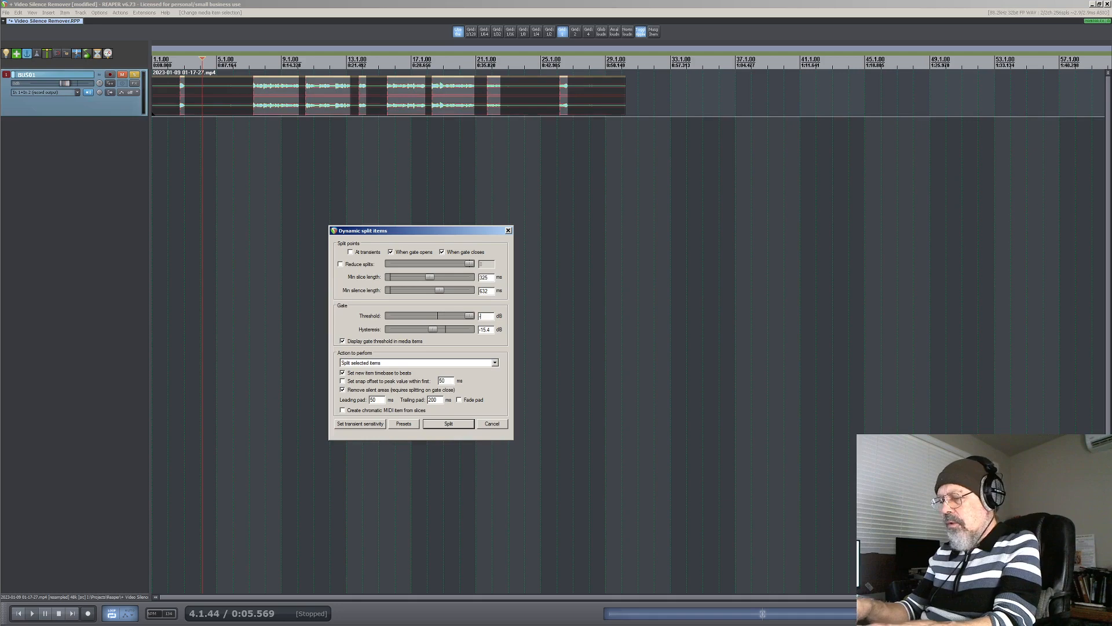
{"action": "type", "text": "-39.8"}
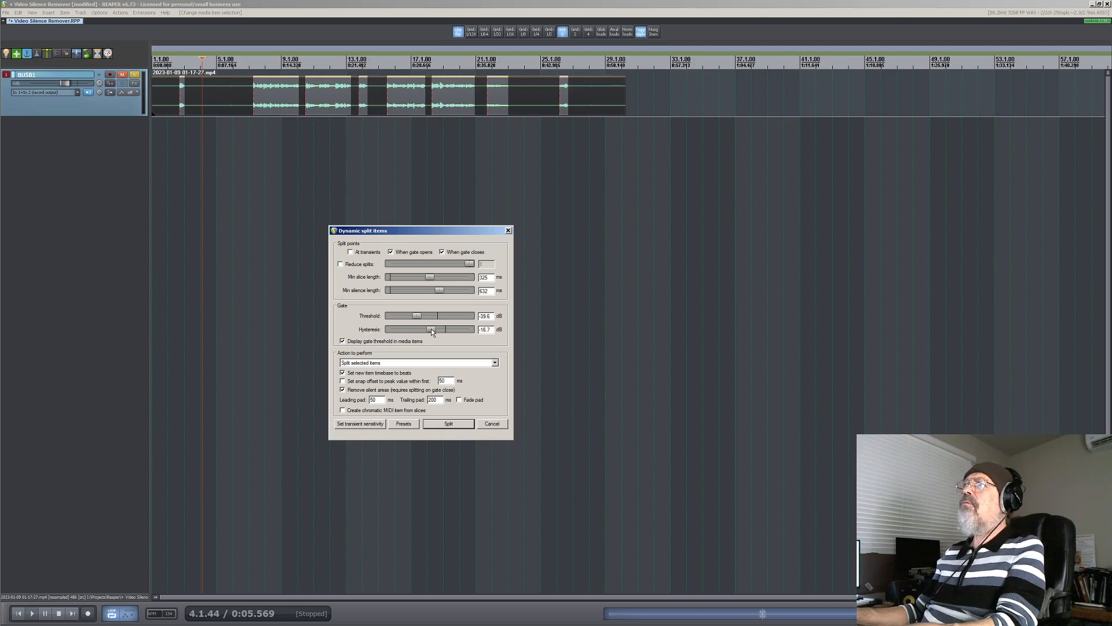
{"action": "left_click_drag", "start_coordinate": [409, 327], "coordinate": [453, 332]}
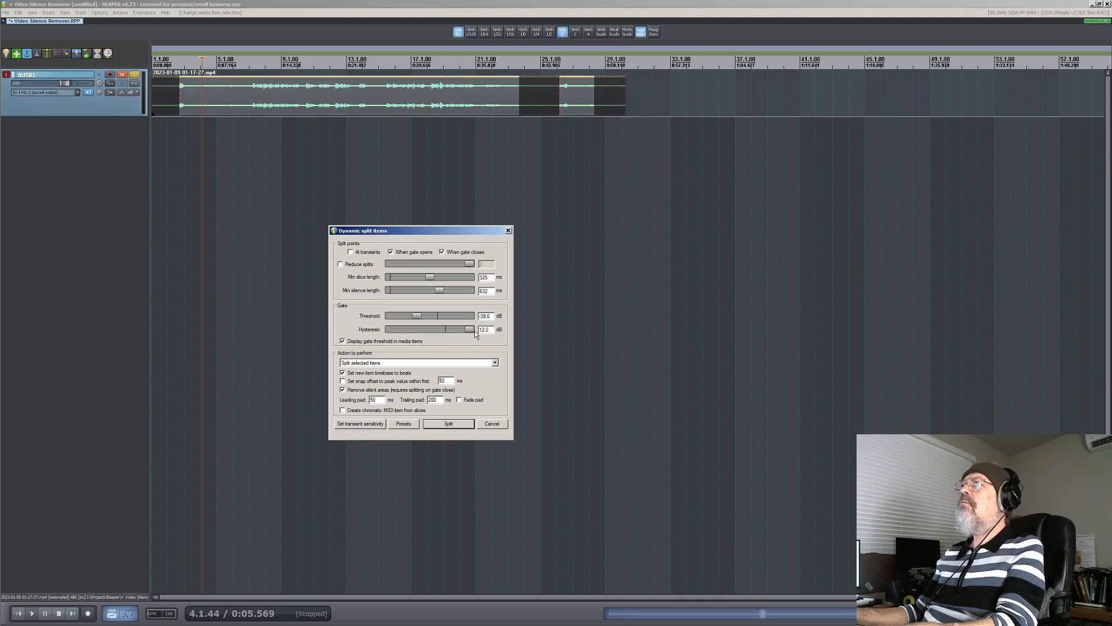
{"action": "left_click_drag", "start_coordinate": [447, 329], "coordinate": [433, 330]}
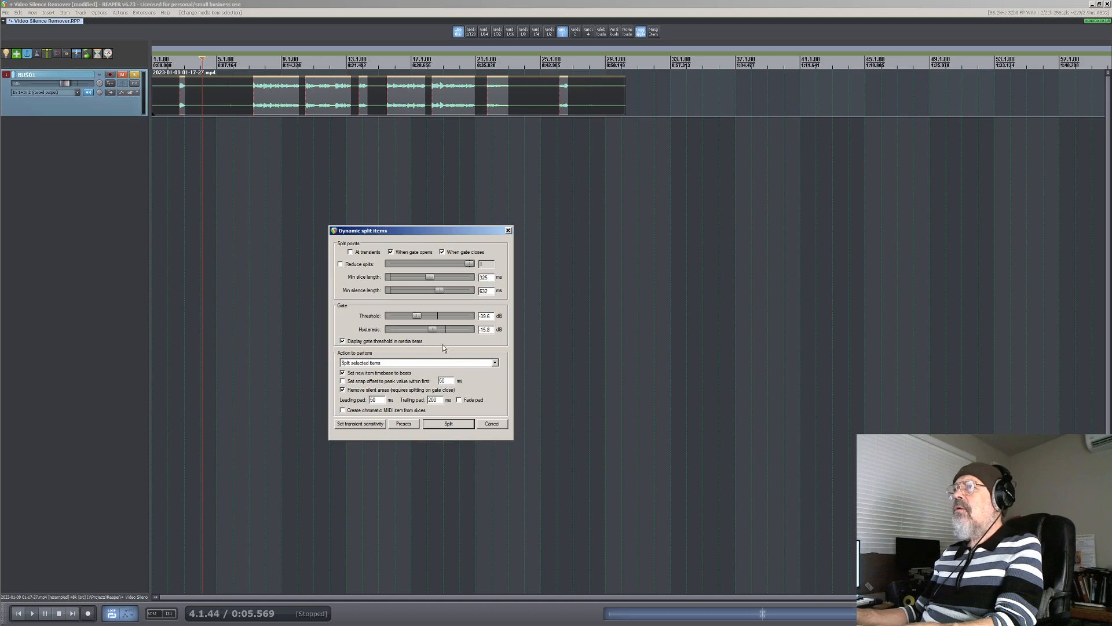
- Check the saved dynamic split presets, and split the selected clip with its silent areas removed
{"action": "left_click", "coordinate": [407, 424]}
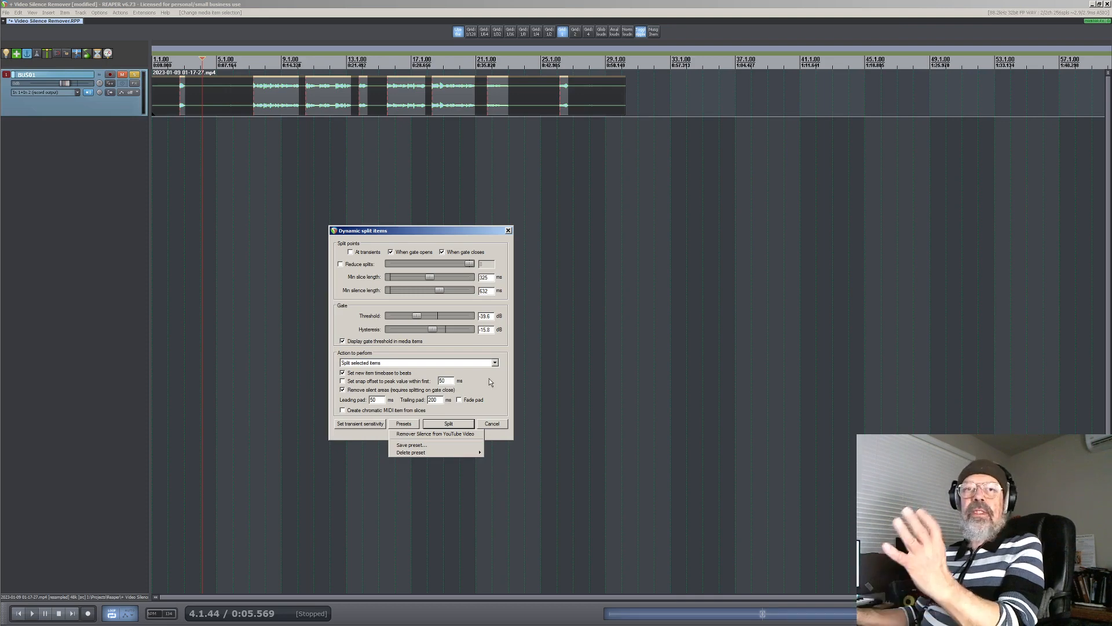
{"action": "key", "text": "Escape"}
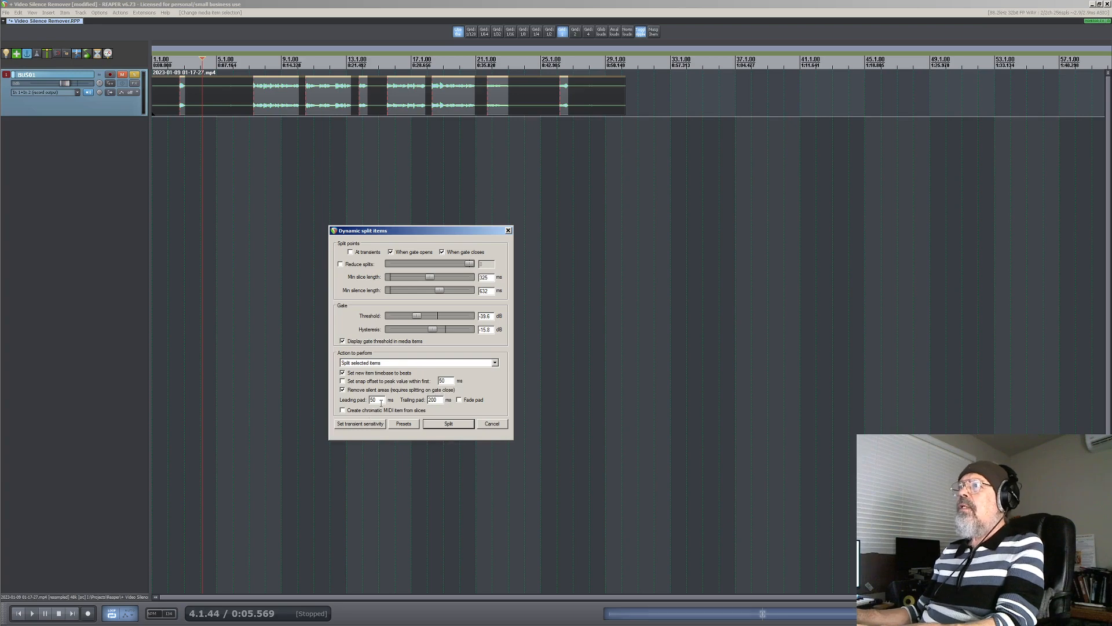
{"action": "left_click", "coordinate": [448, 427]}
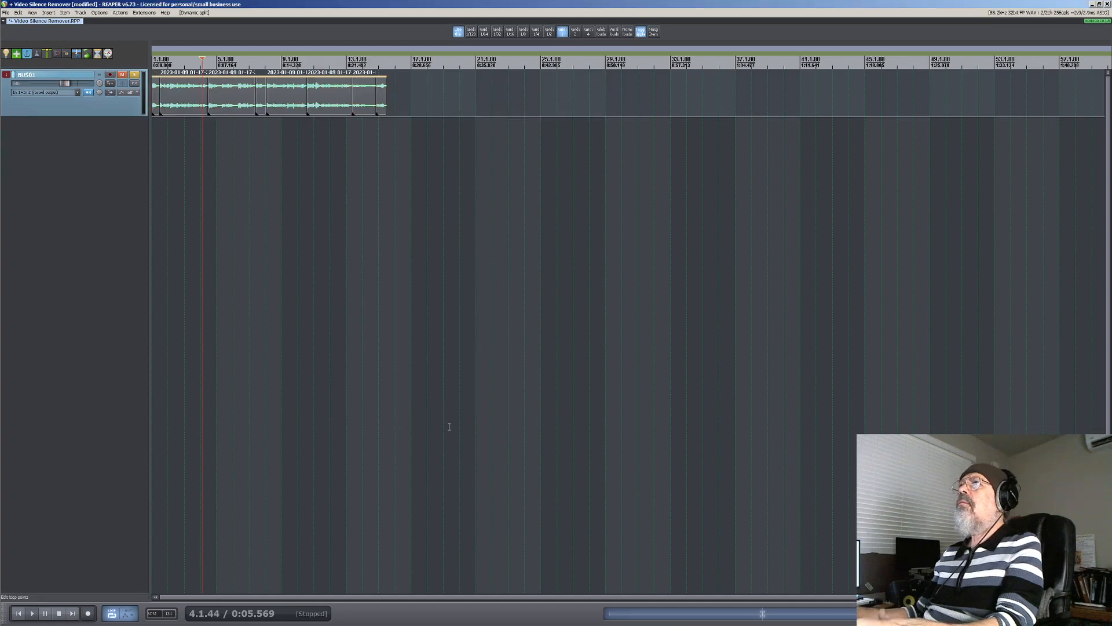
- Show the video window and preview the split clip from the project start
{"action": "left_click", "coordinate": [20, 613]}
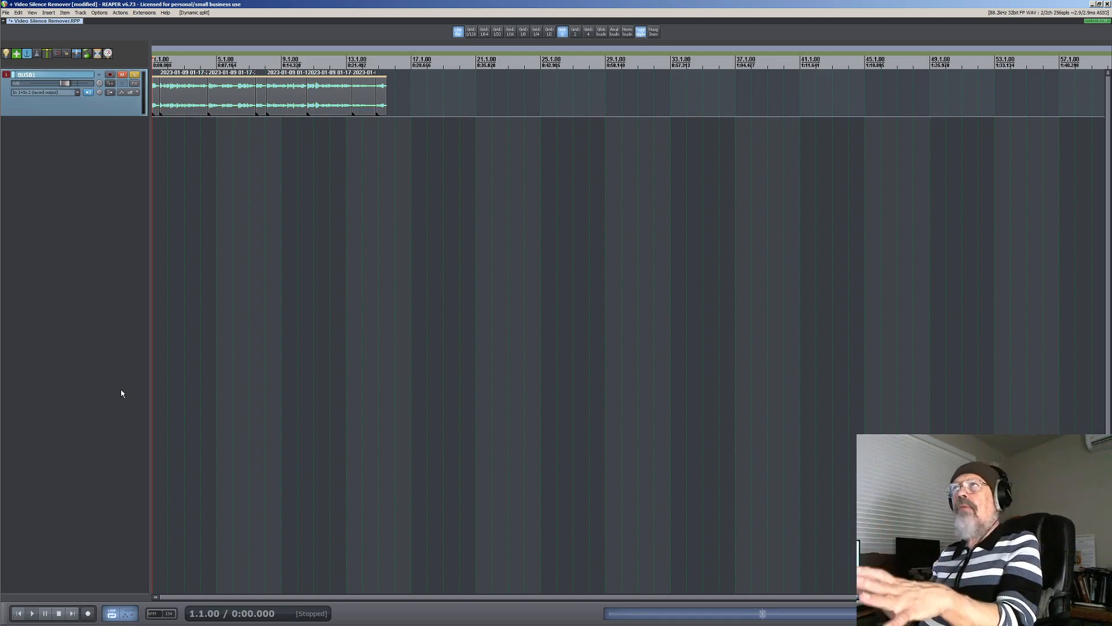
{"action": "left_click", "coordinate": [33, 12]}
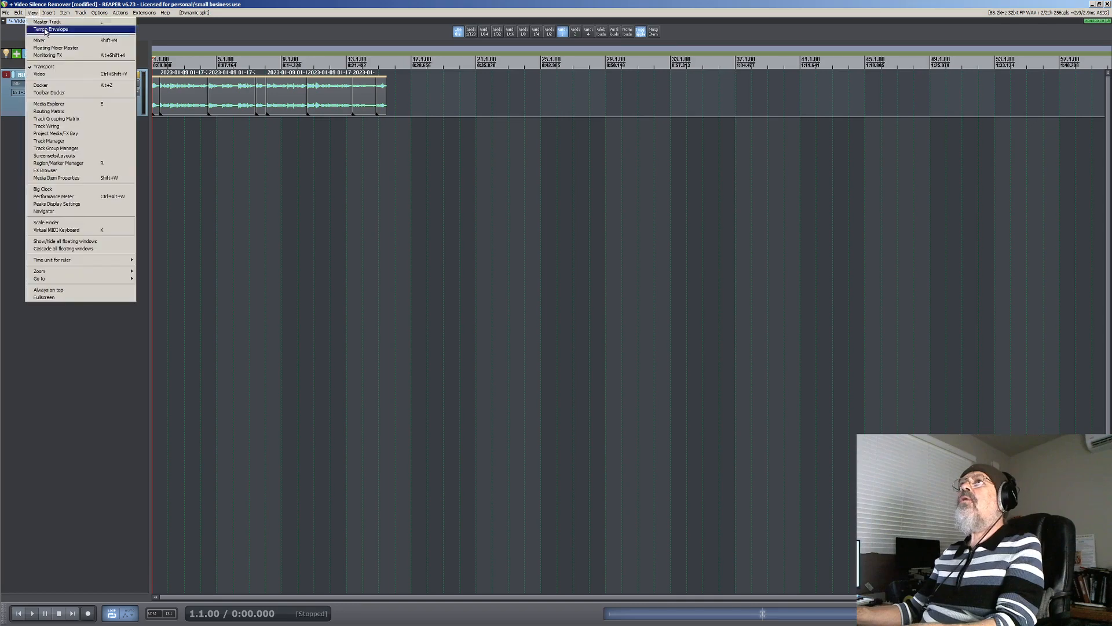
{"action": "left_click", "coordinate": [40, 74]}
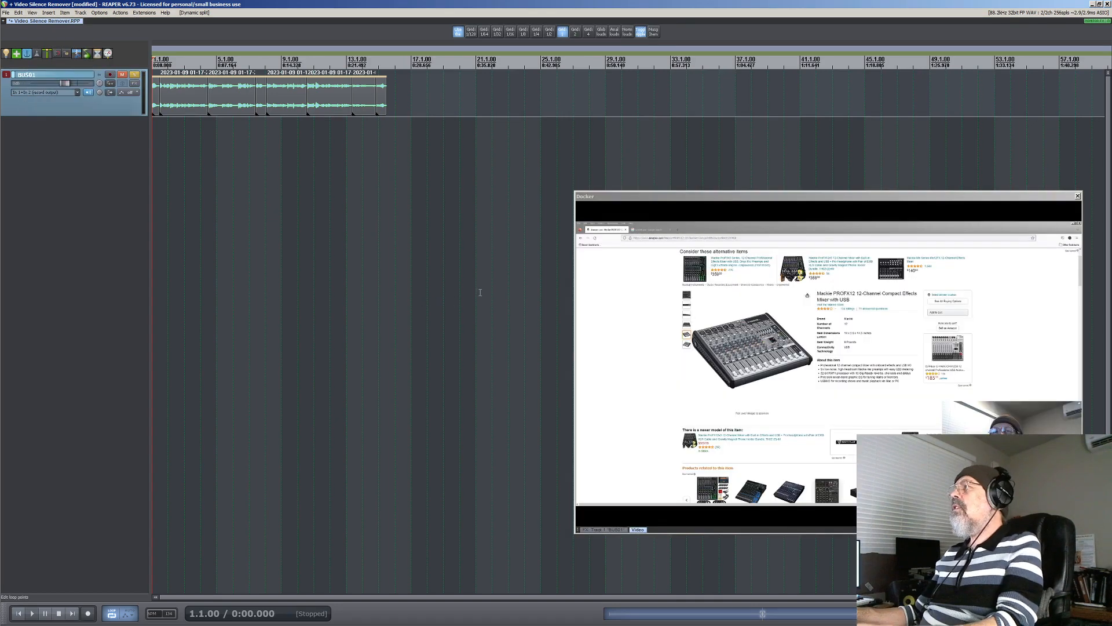
{"action": "key", "text": "space"}
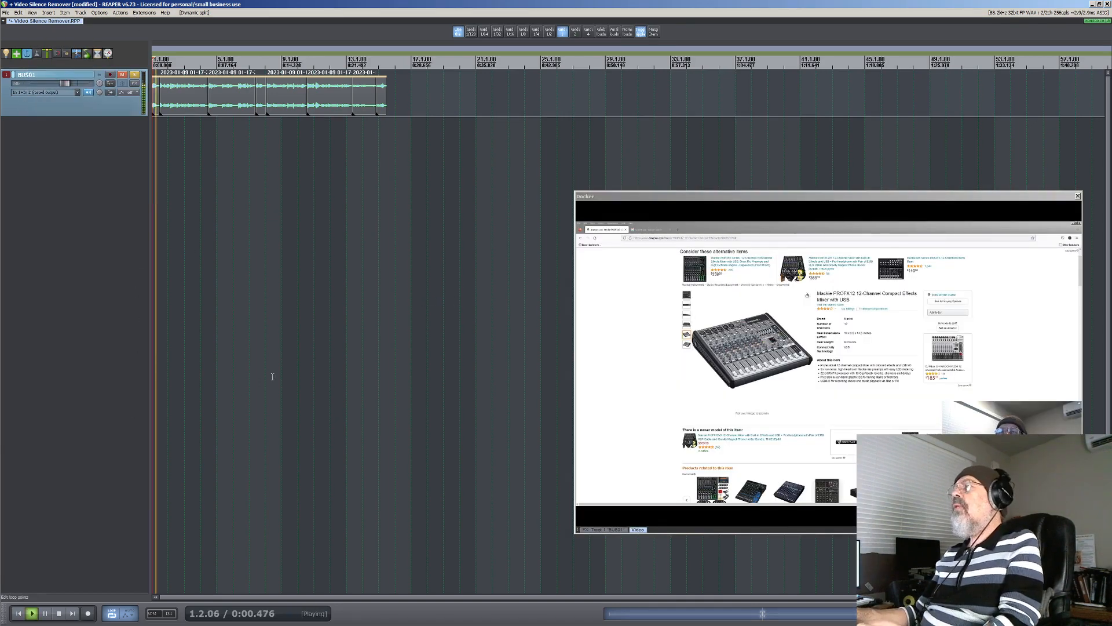
{"action": "key", "text": "space"}
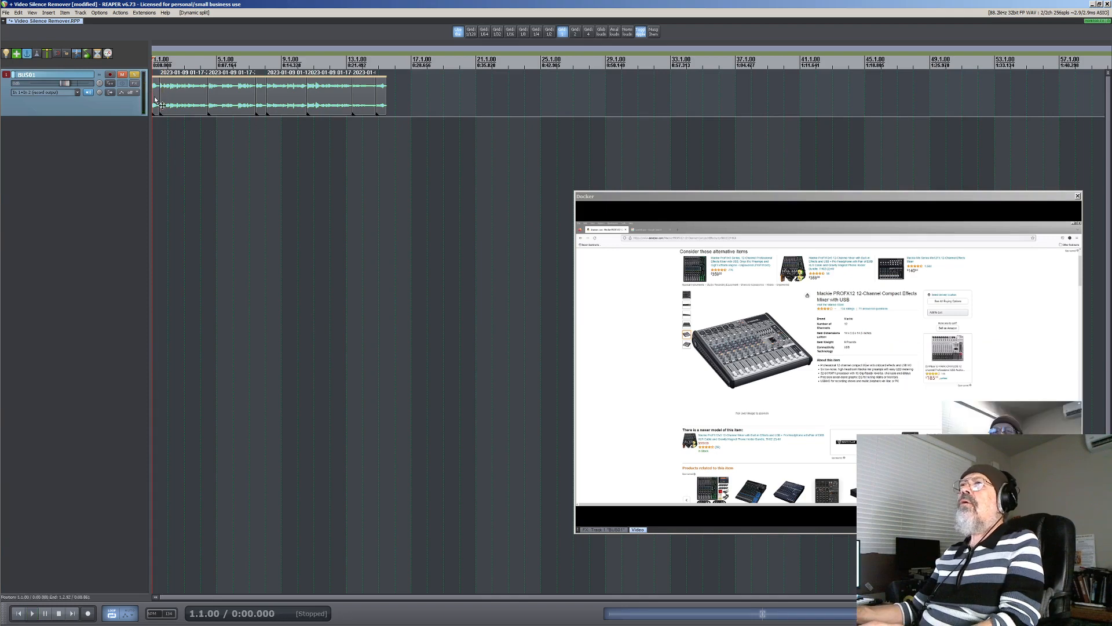
- Cut the short first item from the track and play the remaining edit from the project start
{"action": "left_click", "coordinate": [241, 264]}
{"action": "key", "text": "ctrl+x"}
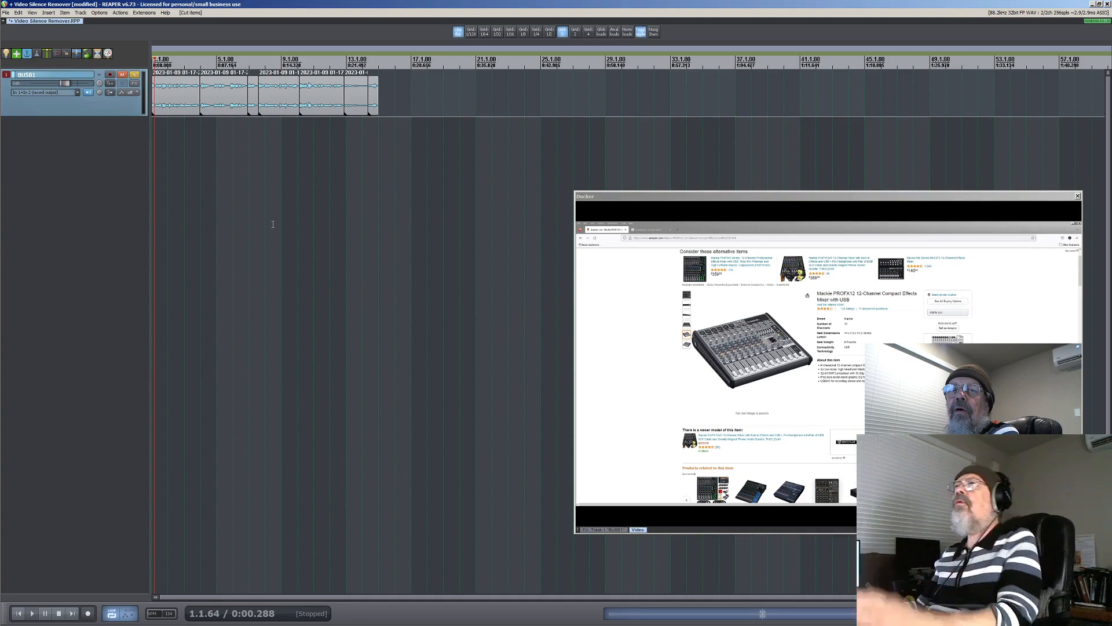
{"action": "left_click", "coordinate": [18, 613]}
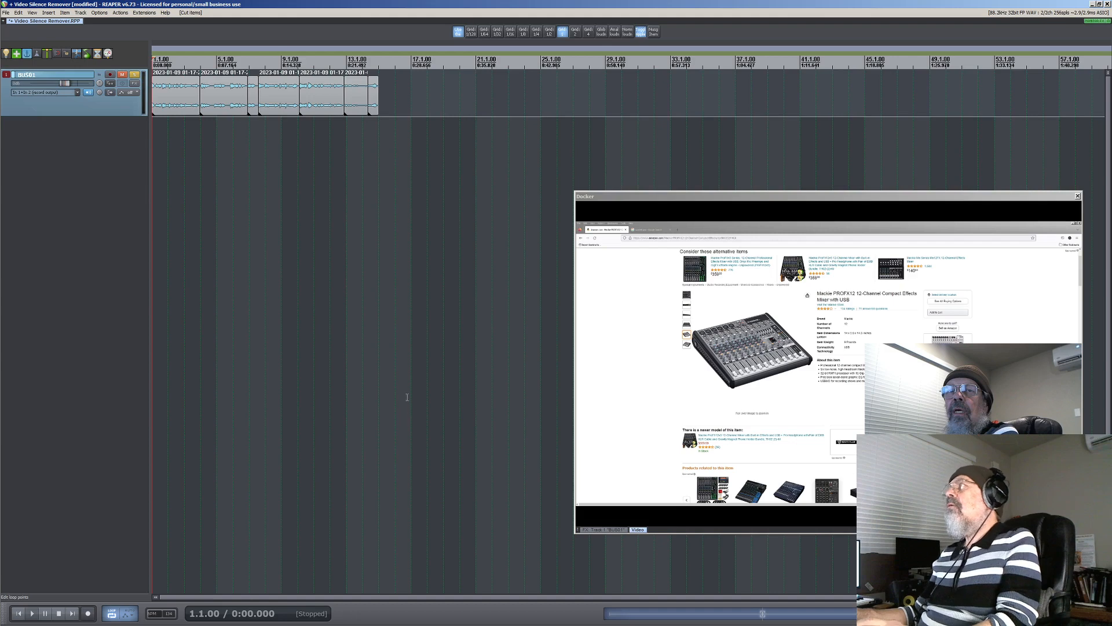
{"action": "key", "text": "space"}
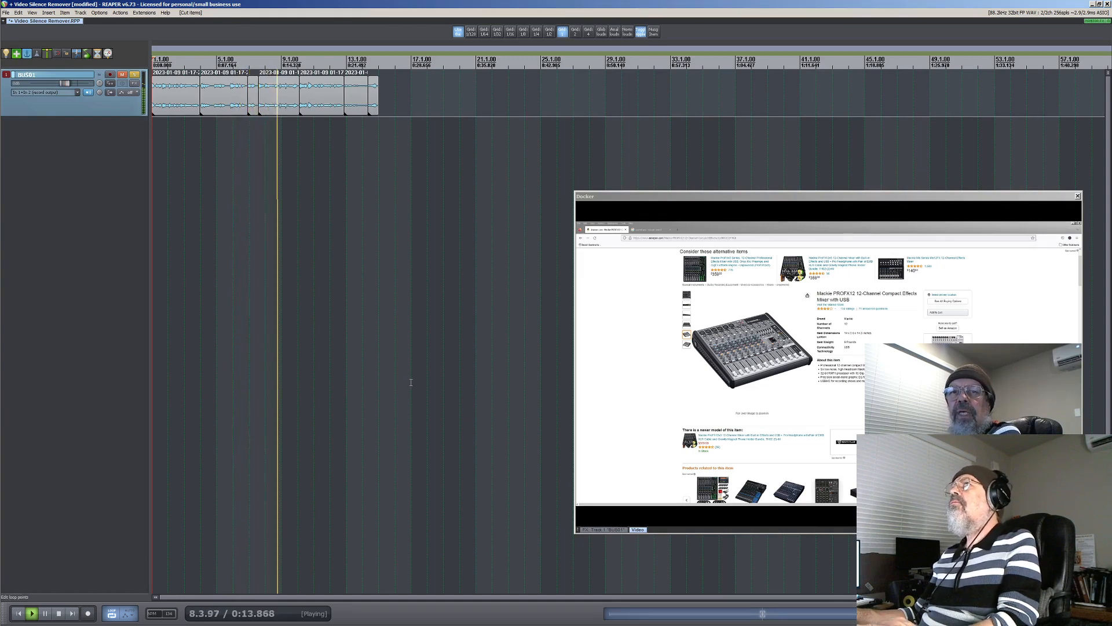
{"action": "key", "text": "space"}
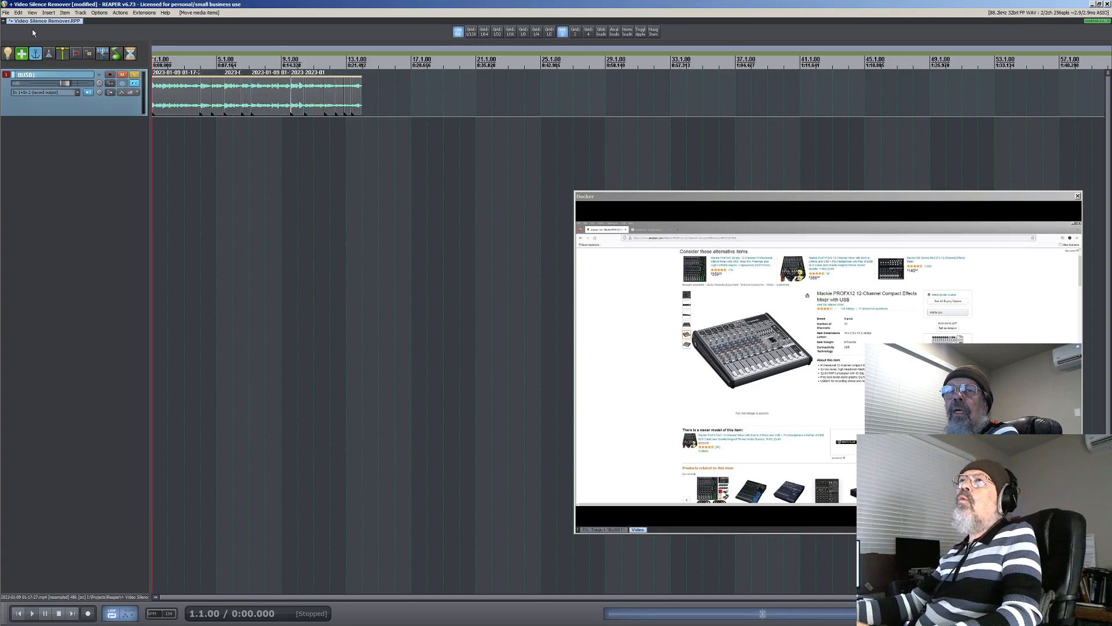
- Open the render settings for the project and set the output sample rate to 48000 Hz
{"action": "left_click", "coordinate": [6, 13]}
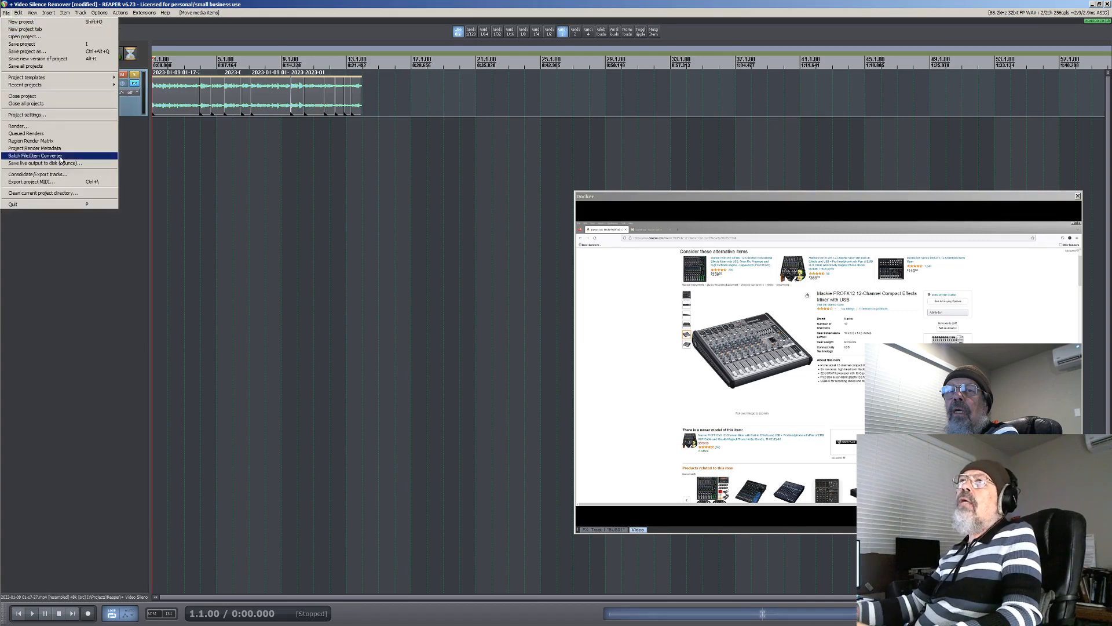
{"action": "left_click", "coordinate": [23, 126]}
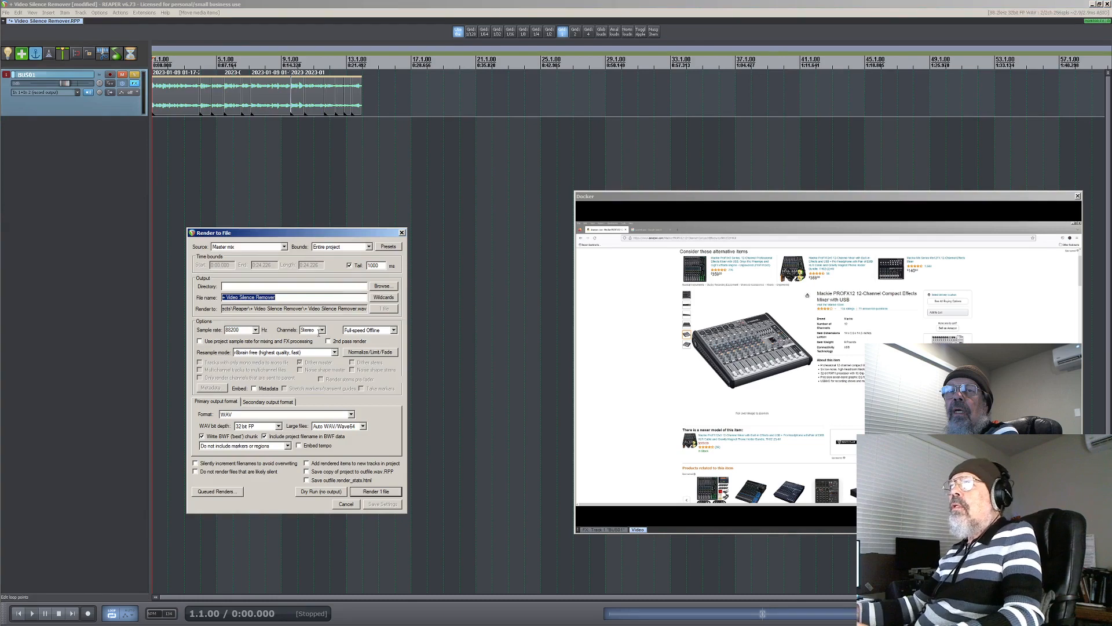
{"action": "left_click", "coordinate": [256, 330]}
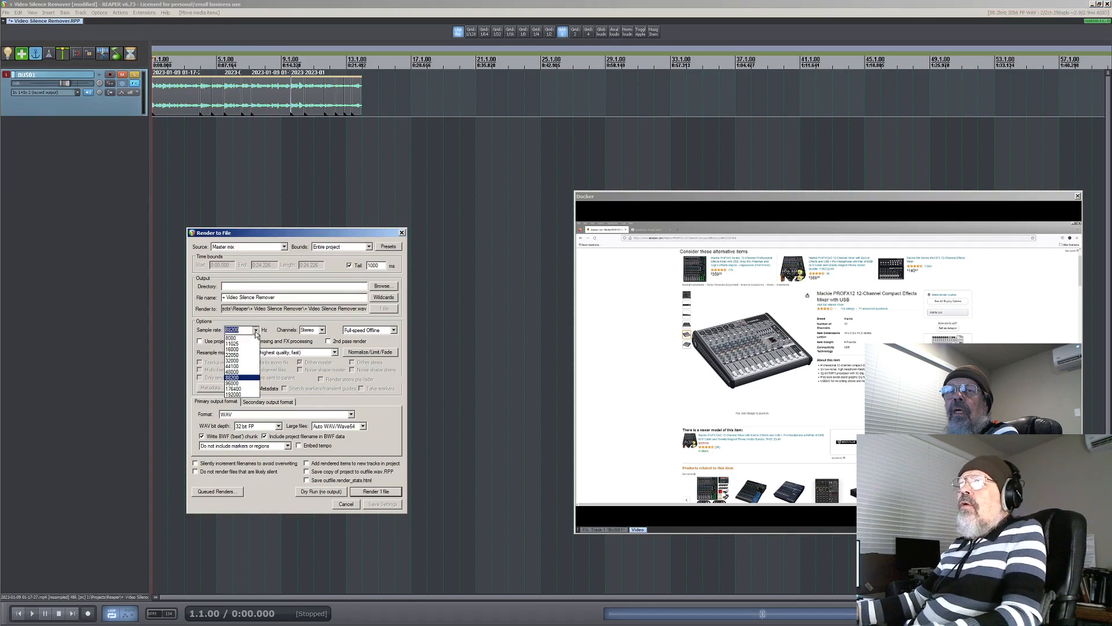
{"action": "left_click", "coordinate": [243, 372]}
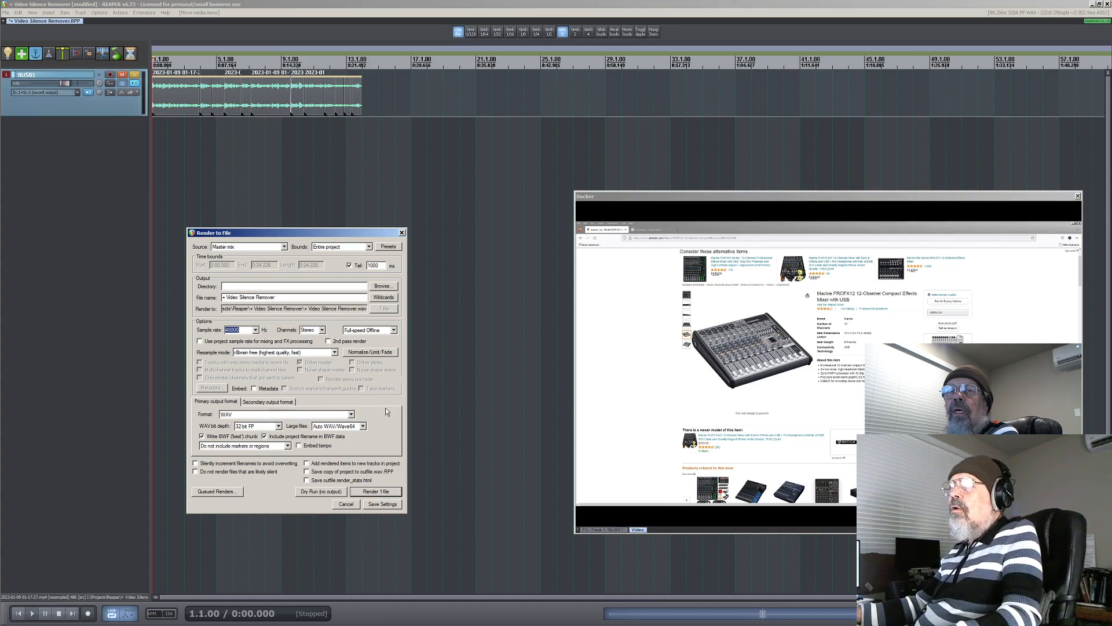
- Set the render format to Video (ffmpeg/libav encoder) with a 320 kbps audio bitrate
{"action": "left_click", "coordinate": [351, 414]}
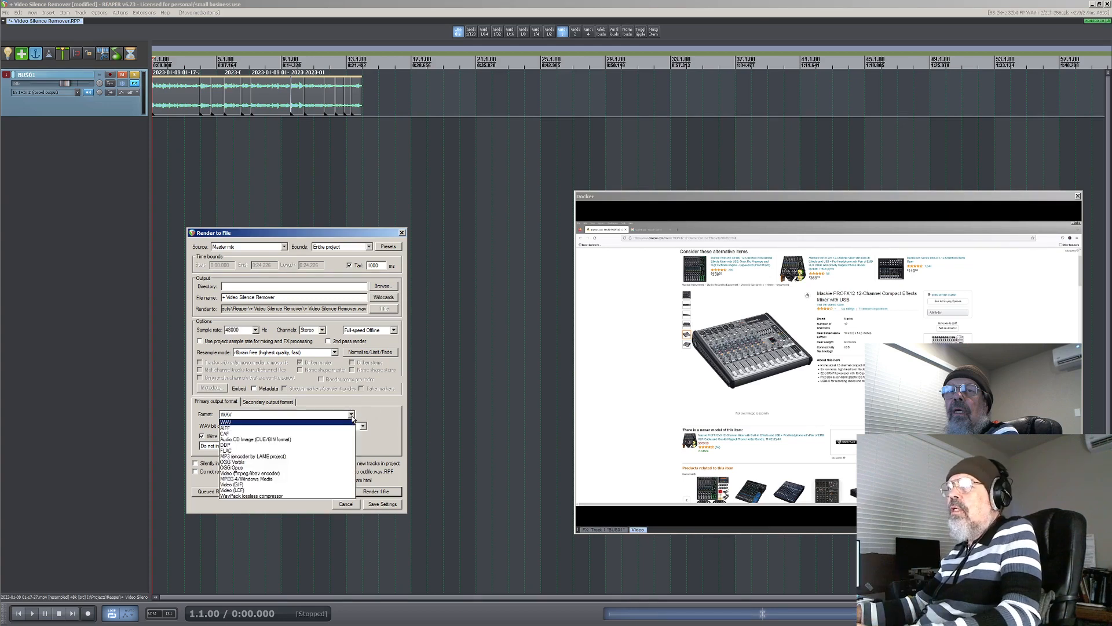
{"action": "left_click", "coordinate": [306, 474]}
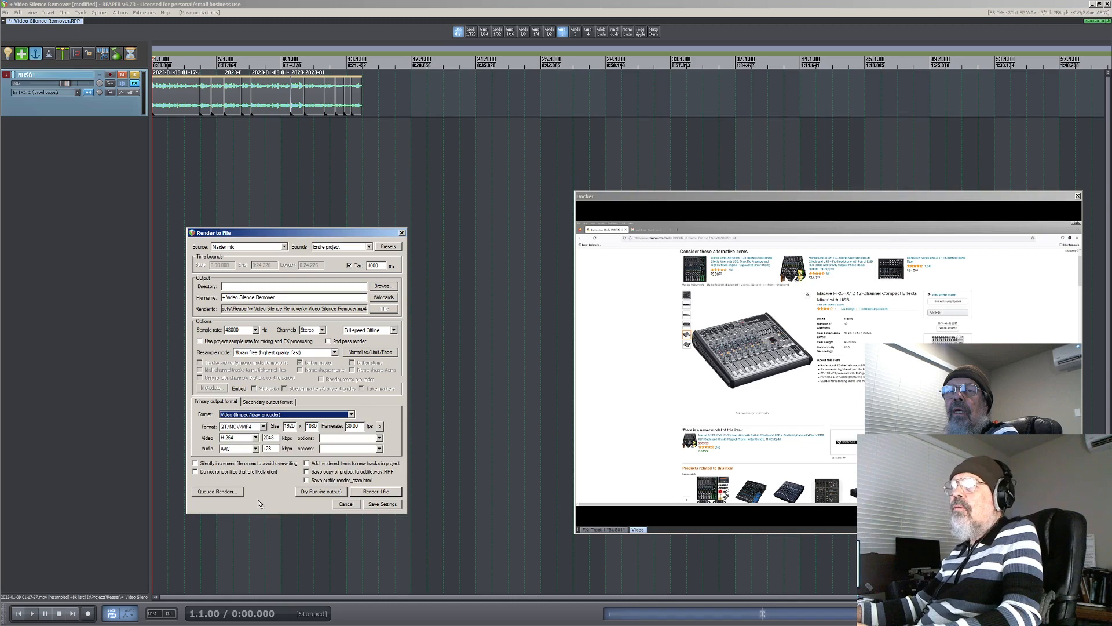
{"action": "double_click", "coordinate": [272, 448]}
{"action": "type", "text": "320"}
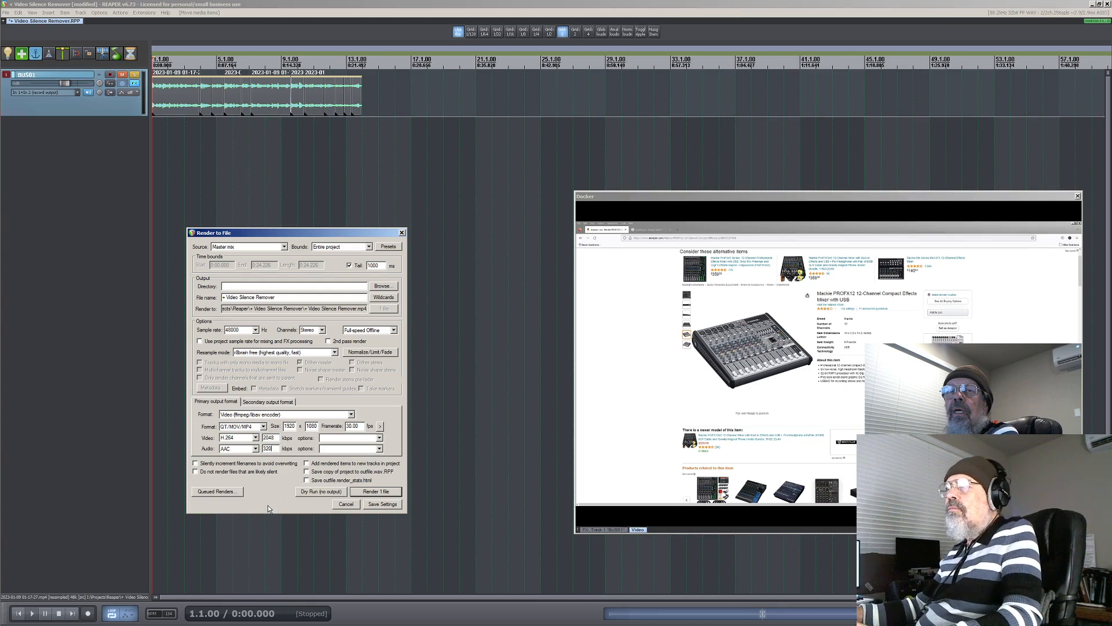
- Name the render output "Video Silence Remover 3" and turn off solo on the track
{"action": "left_click", "coordinate": [281, 297]}
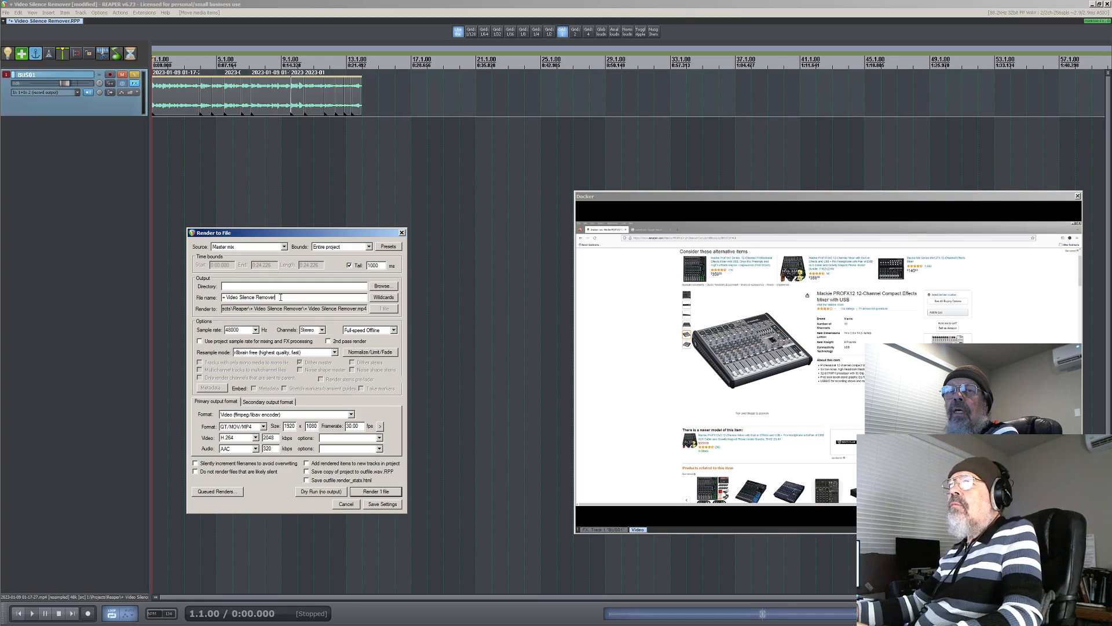
{"action": "left_click", "coordinate": [226, 295]}
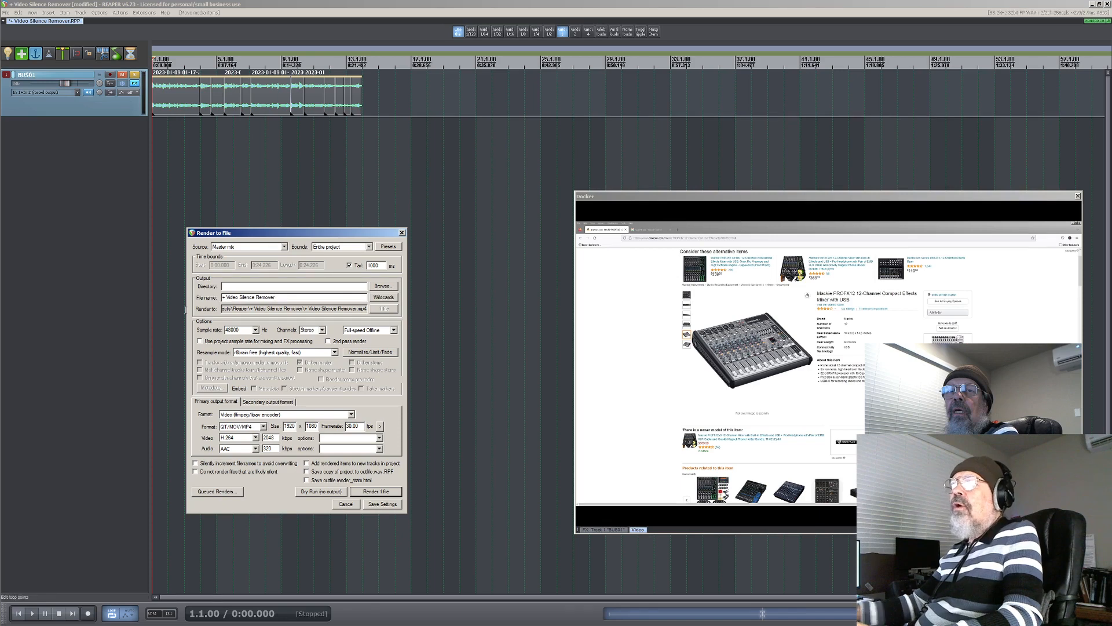
{"action": "key", "text": "BackSpace"}
{"action": "key", "text": "Delete"}
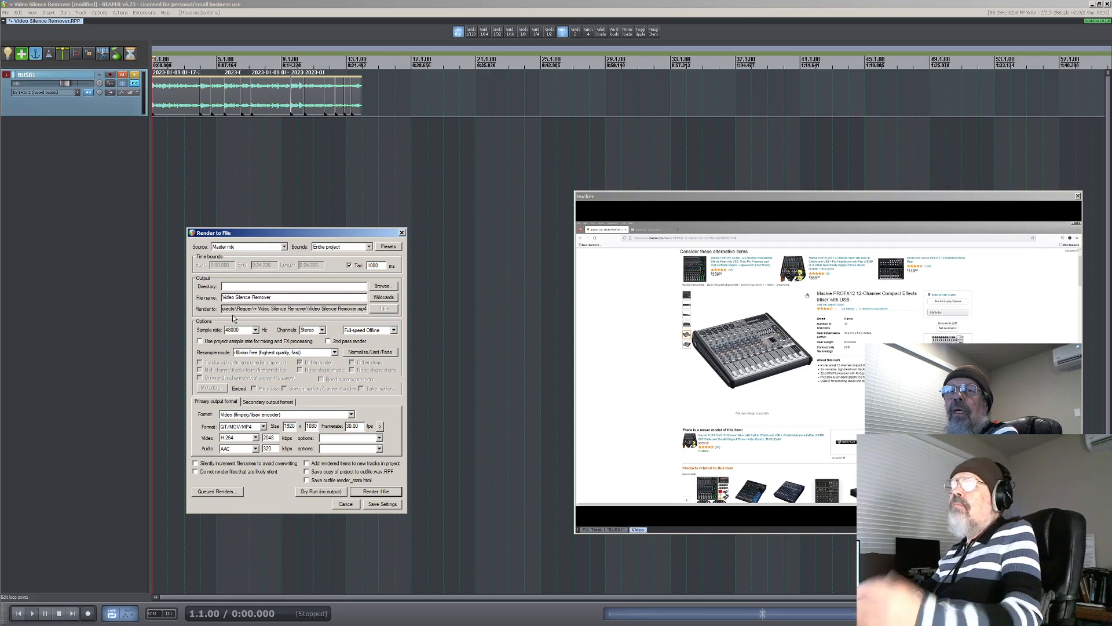
{"action": "left_click", "coordinate": [134, 74]}
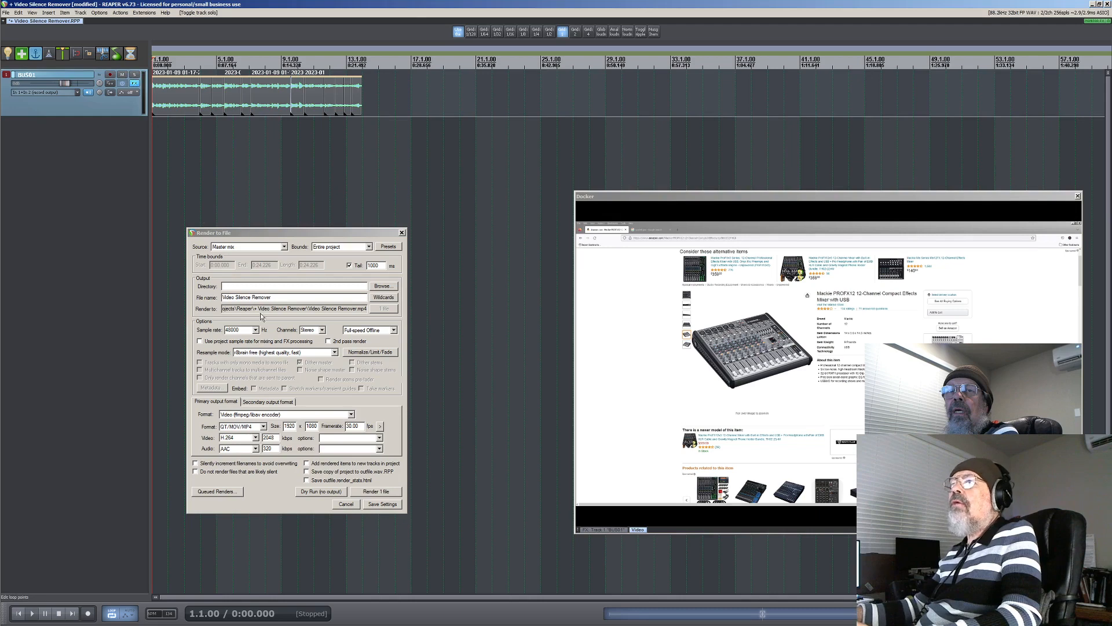
{"action": "left_click", "coordinate": [275, 298]}
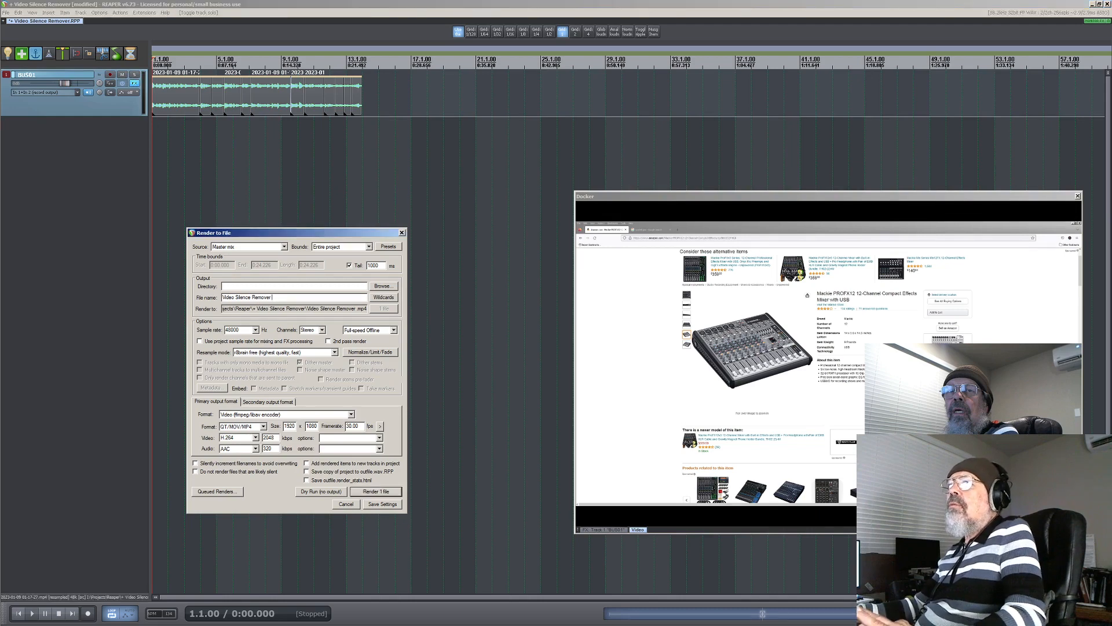
{"action": "type", "text": "3"}
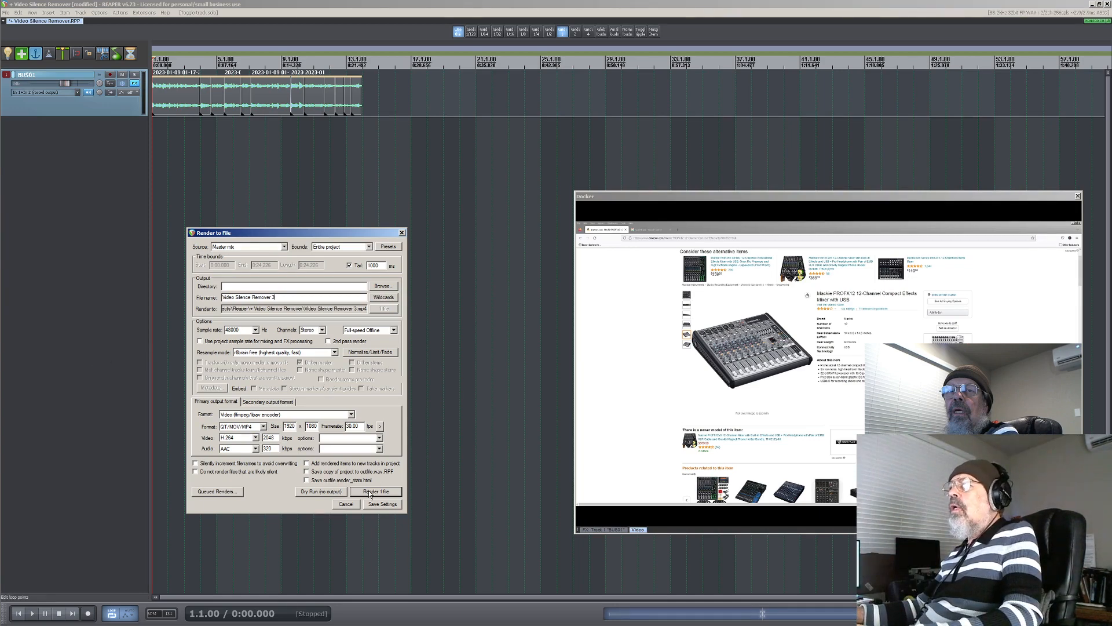
- Close the video preview window and render the project to the video file
{"action": "left_click", "coordinate": [1078, 196]}
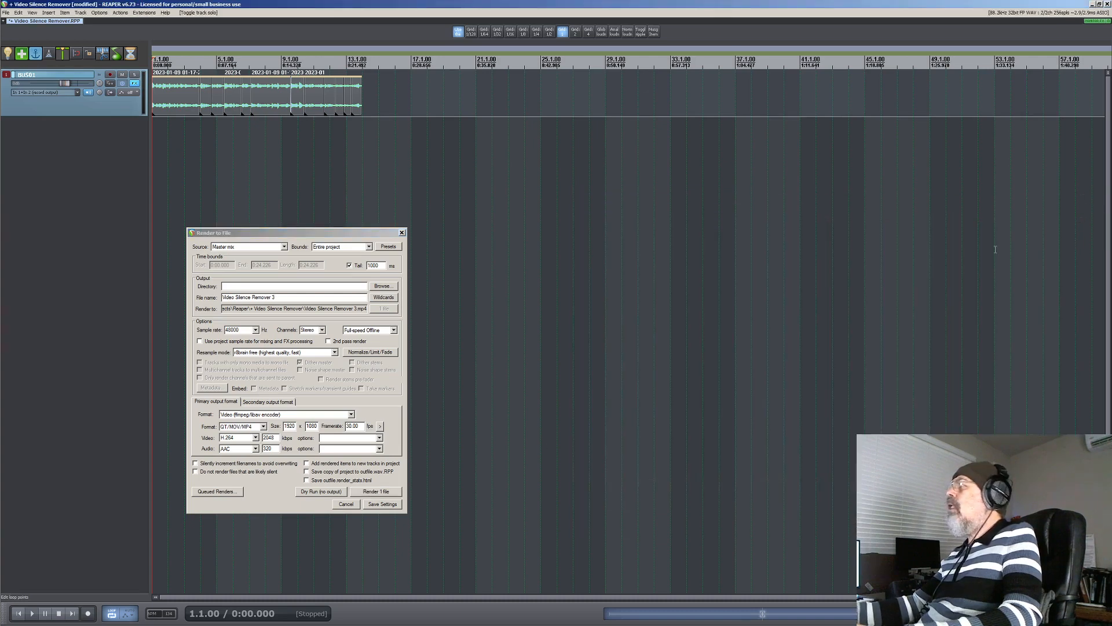
{"action": "left_click", "coordinate": [373, 492]}
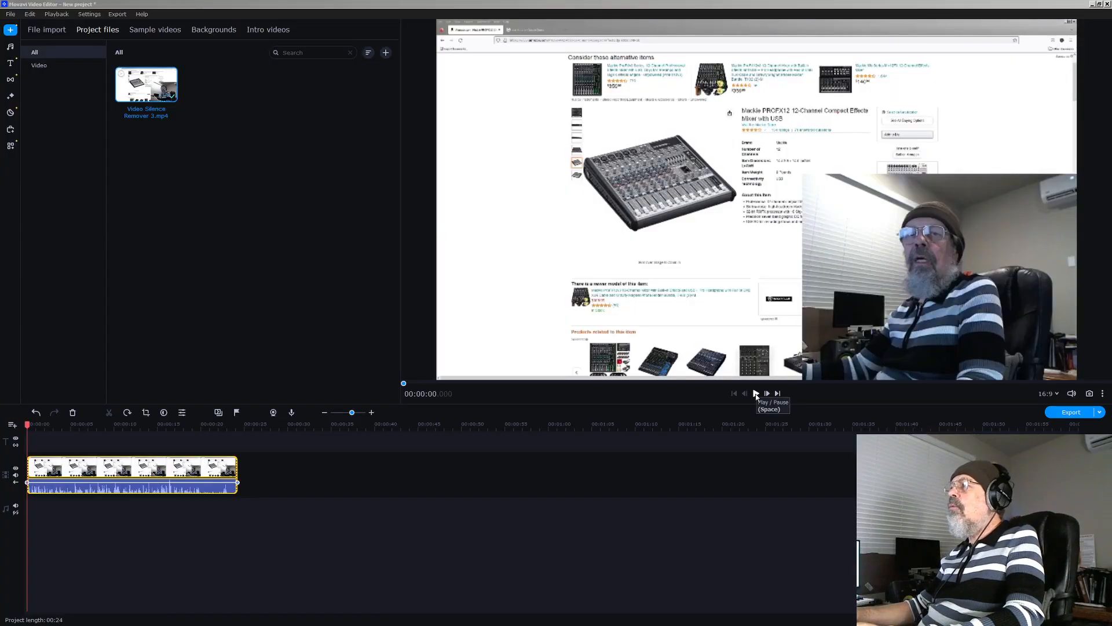
- In Movavi Video Editor, play the rendered clip and split it at about 20.1 and 22.5 seconds
{"action": "left_click", "coordinate": [756, 393]}
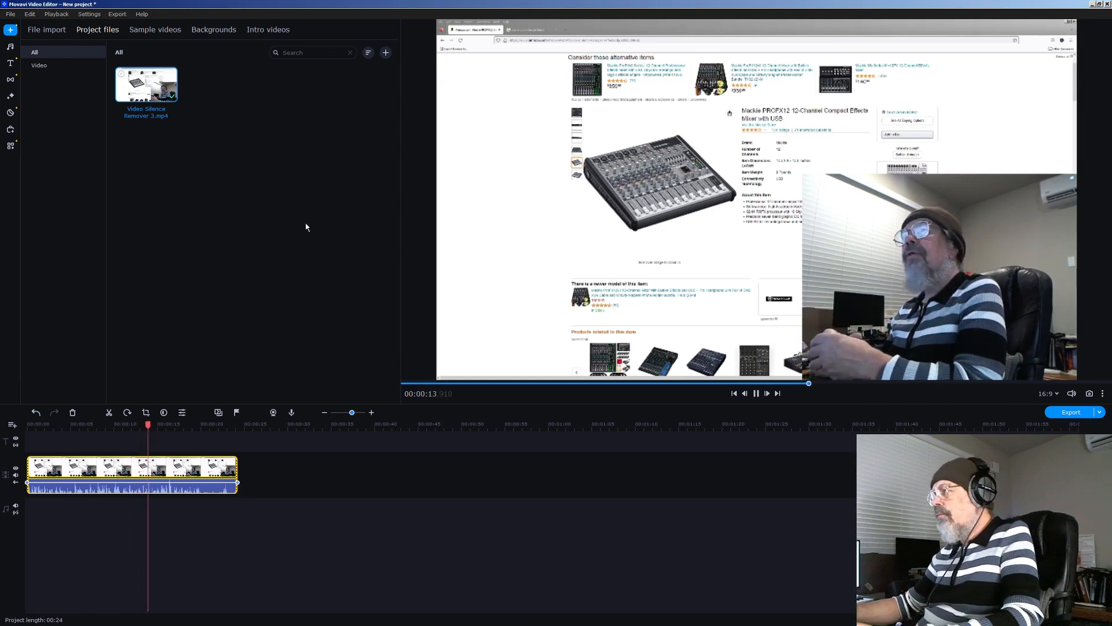
{"action": "left_click", "coordinate": [203, 425]}
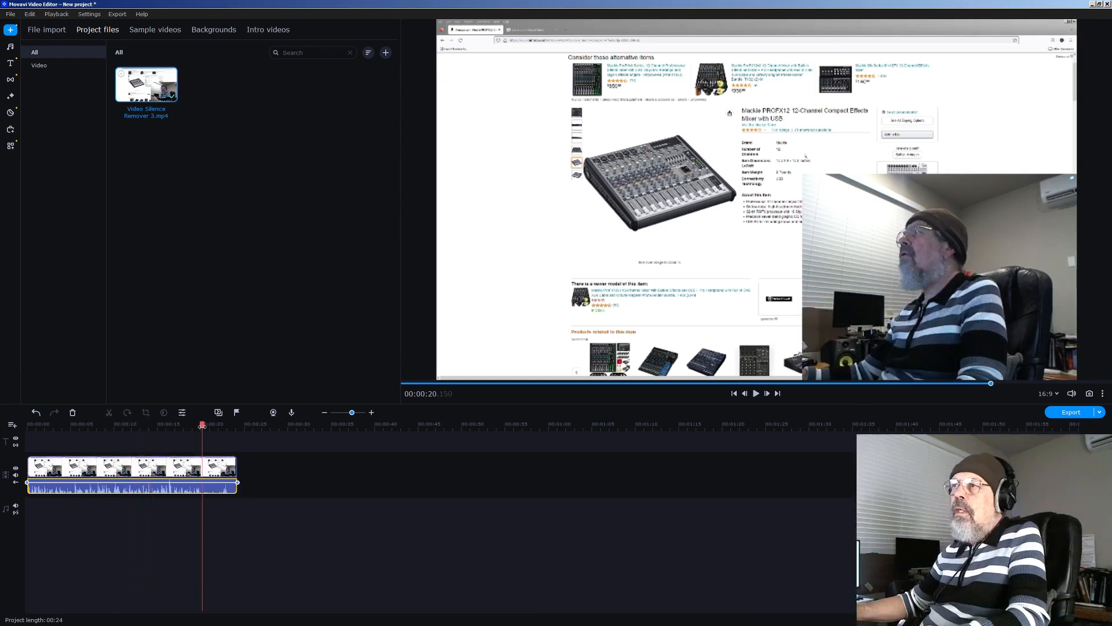
{"action": "left_click", "coordinate": [203, 472]}
{"action": "key", "text": "ctrl+b"}
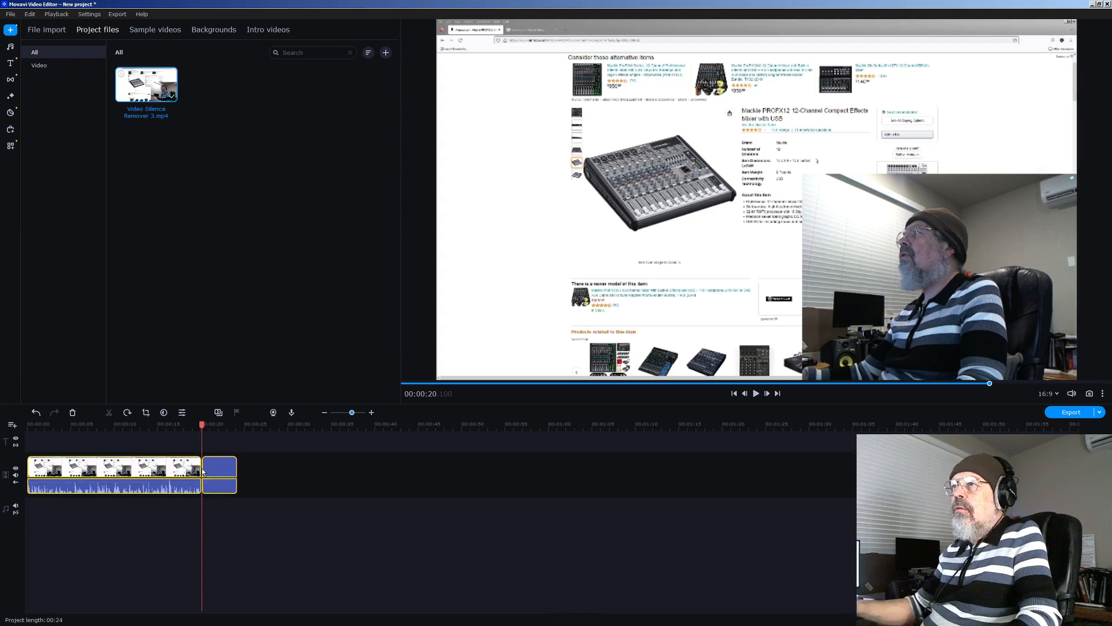
{"action": "left_click_drag", "start_coordinate": [202, 437], "coordinate": [222, 437]}
{"action": "key", "text": "ctrl+b"}
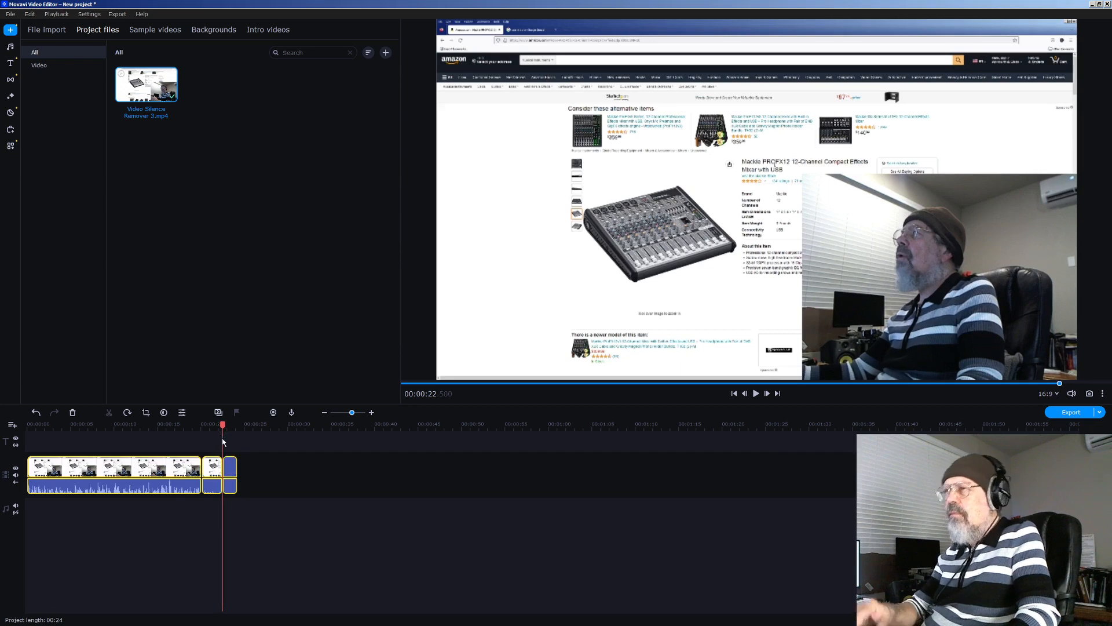
{"action": "left_click", "coordinate": [251, 548]}
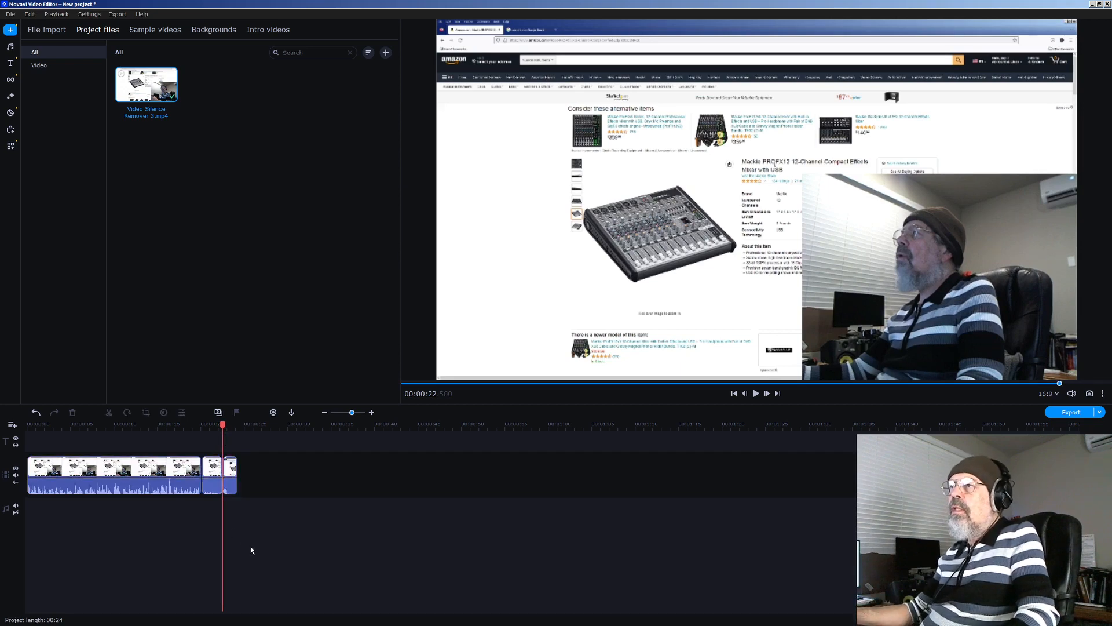
- Open the clip properties of the short middle segment and raise its volume to 165%, checking it in playback
{"action": "left_click", "coordinate": [208, 475]}
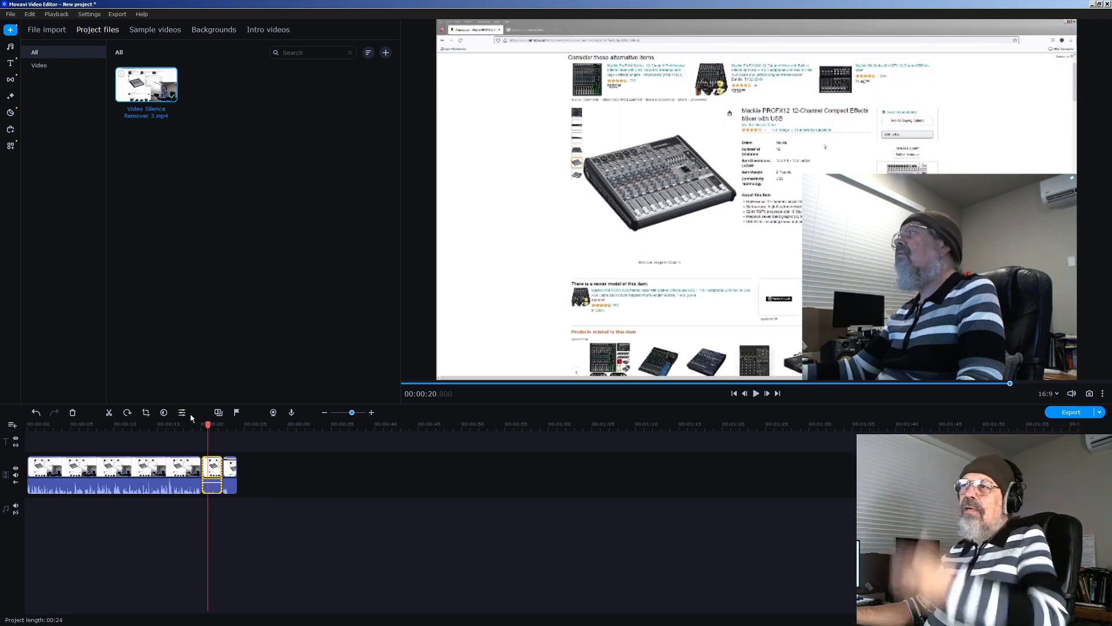
{"action": "left_click", "coordinate": [182, 412]}
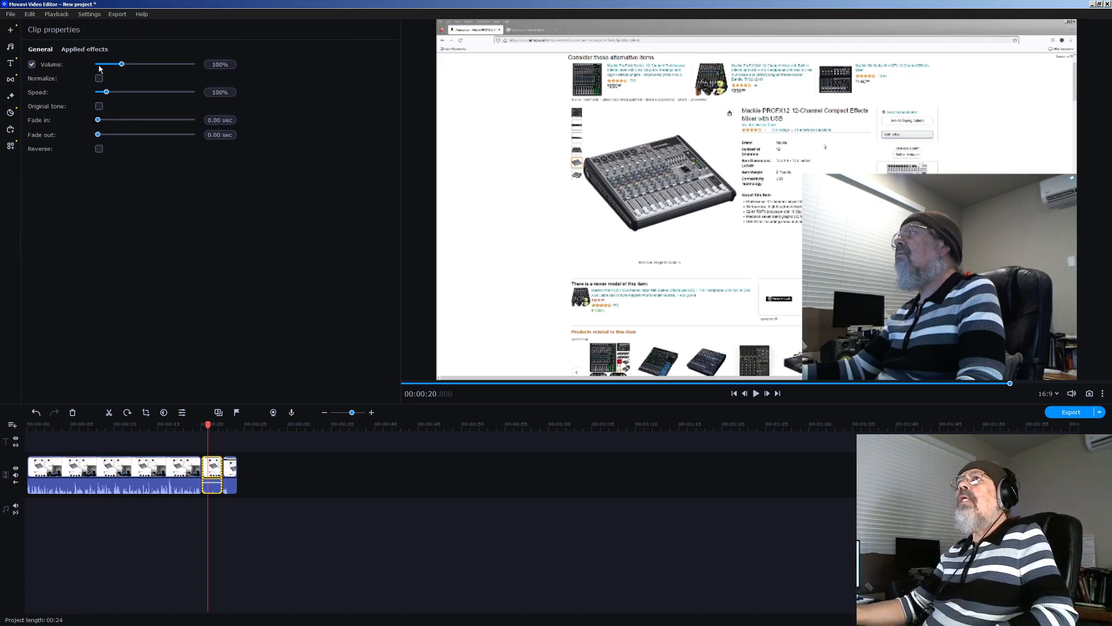
{"action": "left_click_drag", "start_coordinate": [122, 64], "coordinate": [137, 64]}
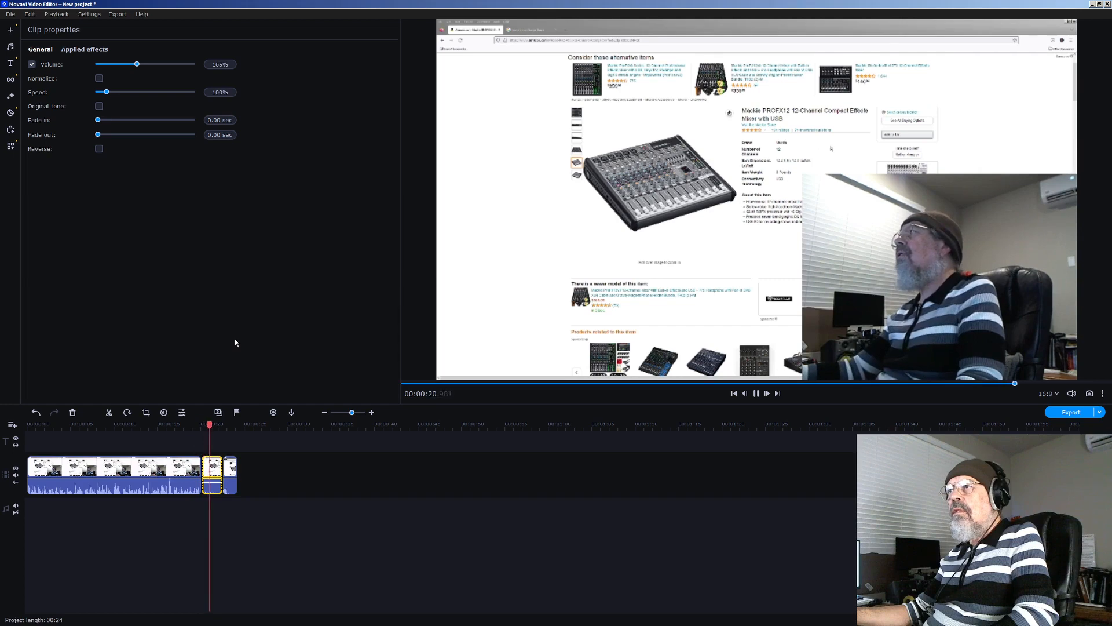
{"action": "key", "text": "space"}
- Raise the middle segment's volume to 246% and preview it from about 18.5 seconds
{"action": "left_click_drag", "start_coordinate": [137, 65], "coordinate": [156, 65]}
{"action": "left_click", "coordinate": [188, 427]}
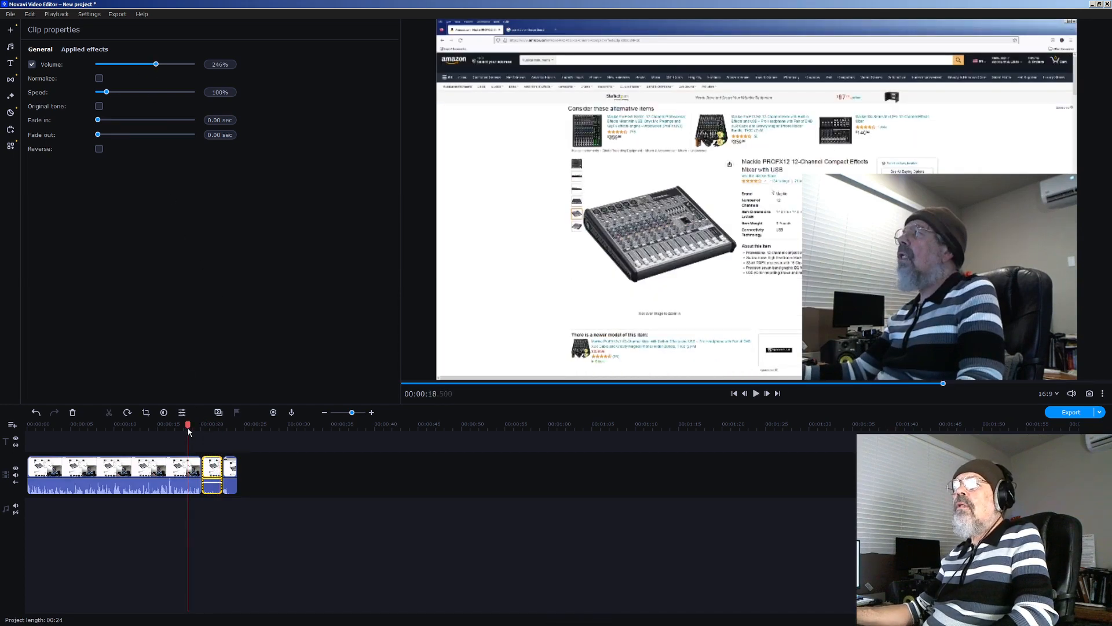
{"action": "key", "text": "space"}
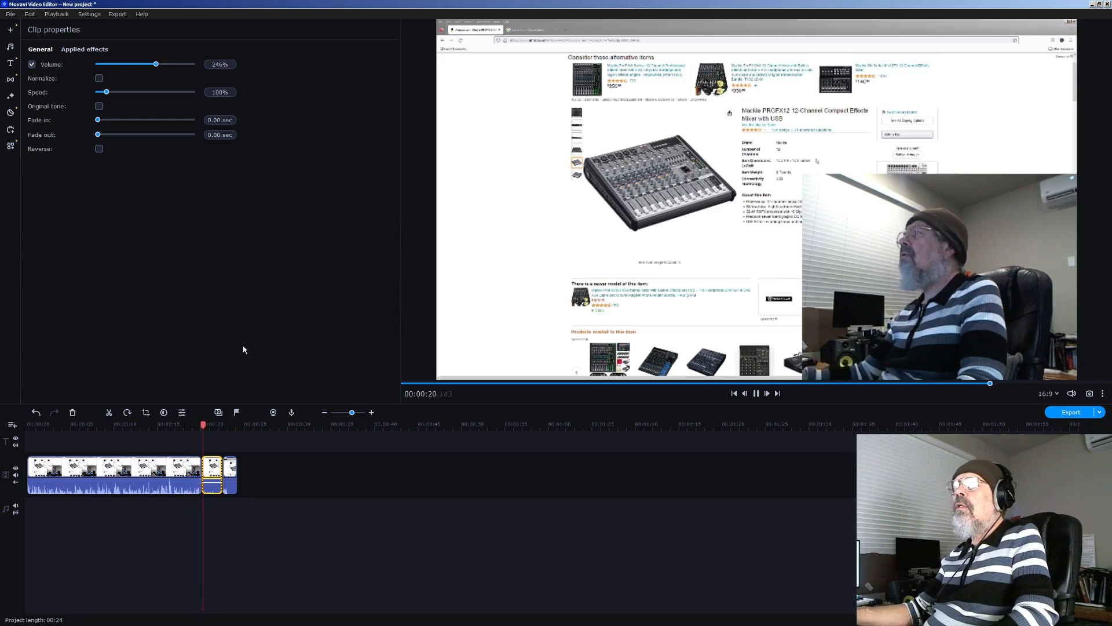
{"action": "key", "text": "space"}
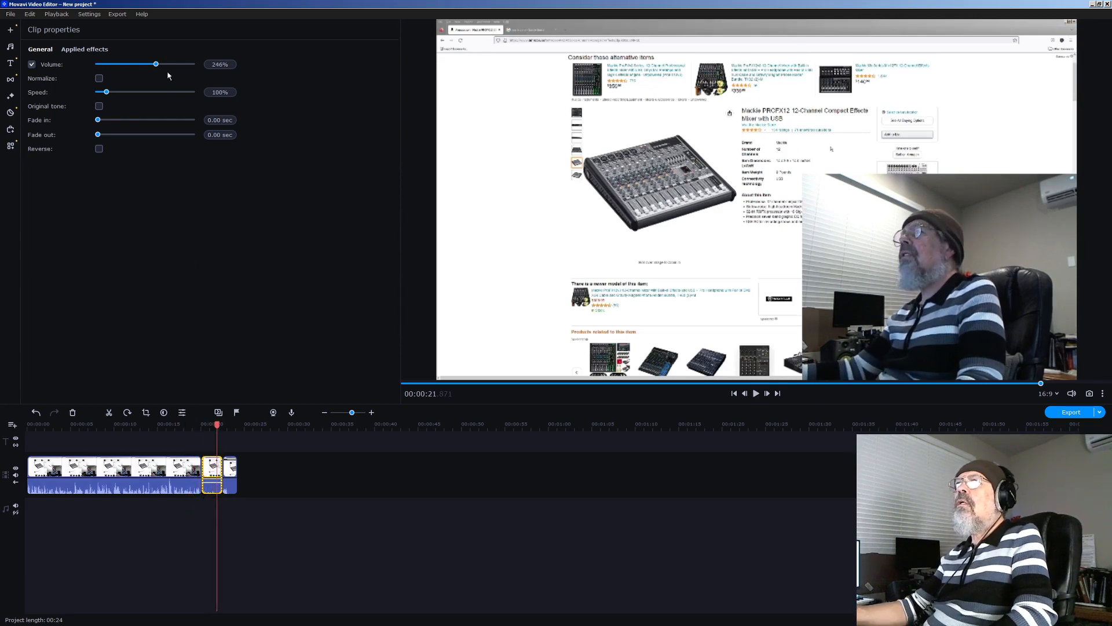
- Lower the middle segment's volume to 218% and play it back
{"action": "left_click_drag", "start_coordinate": [156, 67], "coordinate": [149, 65]}
{"action": "key", "text": "space"}
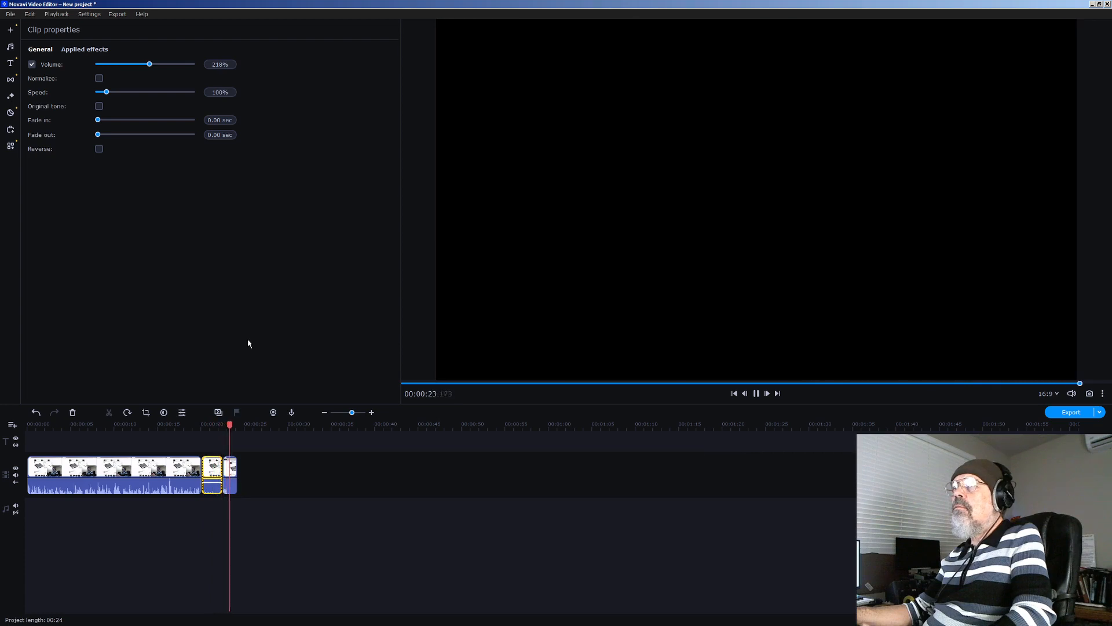
- Keep the original tone on the first segment, set its speed to 105%, and check the playback from the start
{"action": "left_click", "coordinate": [178, 468]}
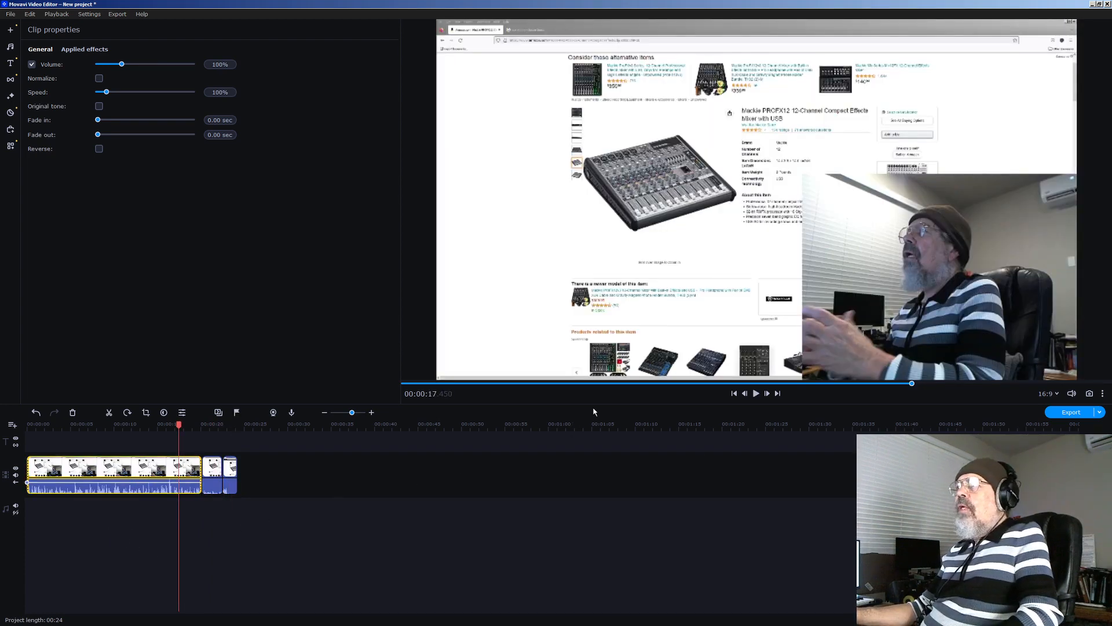
{"action": "left_click", "coordinate": [735, 394]}
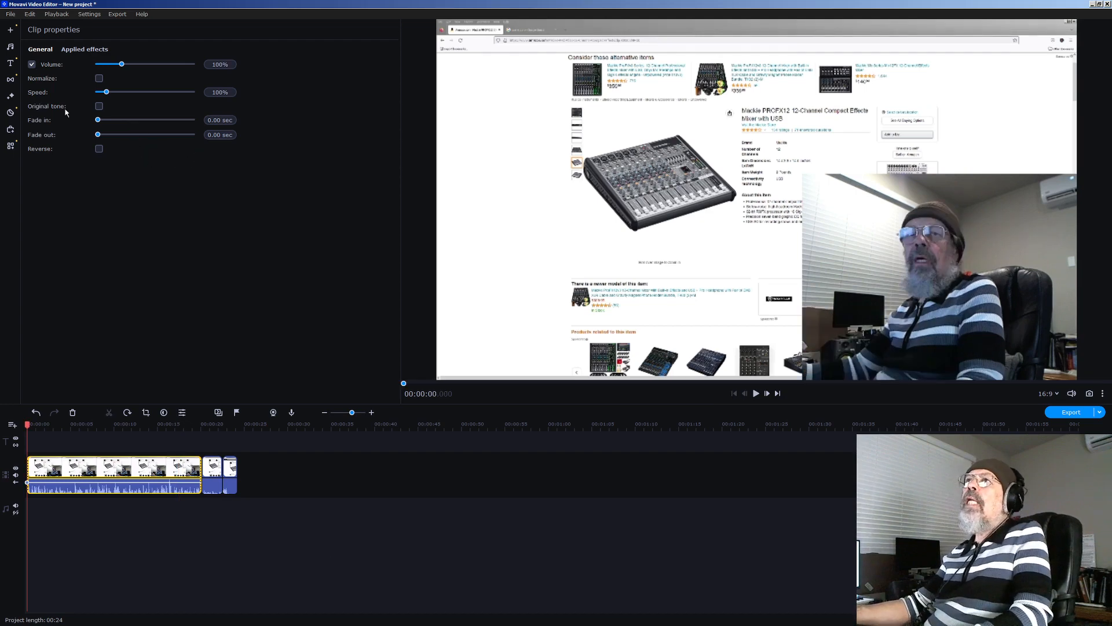
{"action": "left_click", "coordinate": [99, 107]}
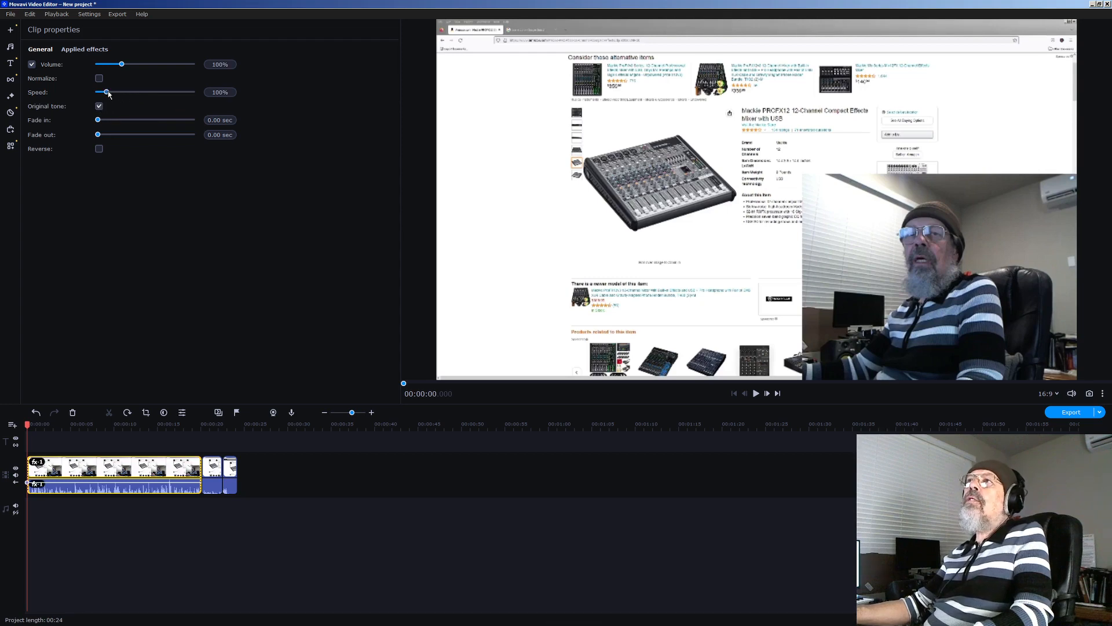
{"action": "left_click_drag", "start_coordinate": [108, 93], "coordinate": [108, 92]}
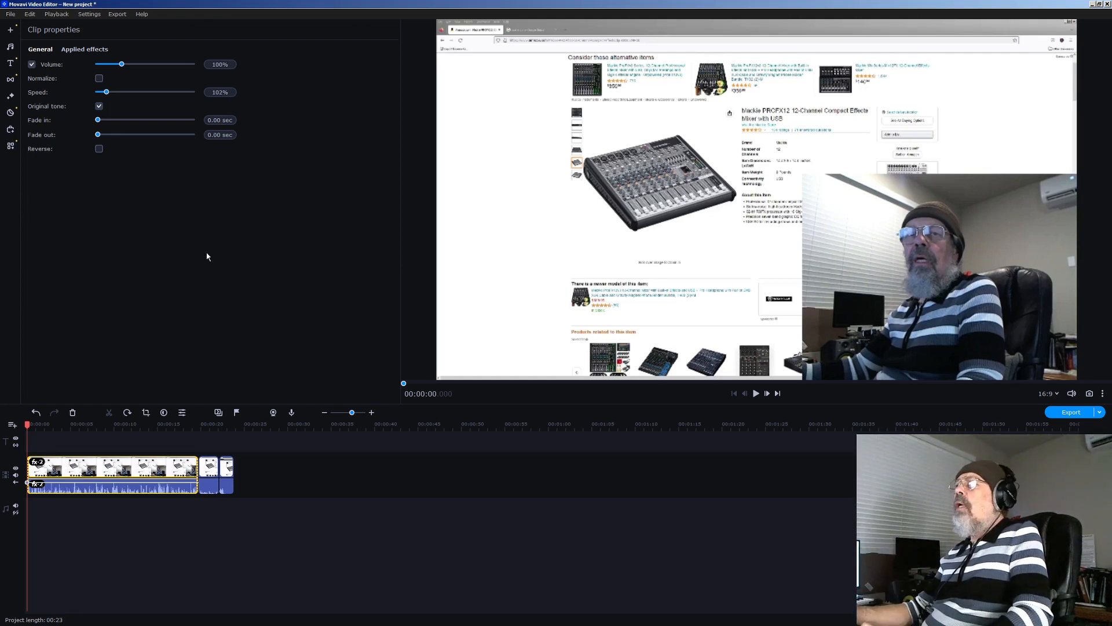
{"action": "key", "text": "space"}
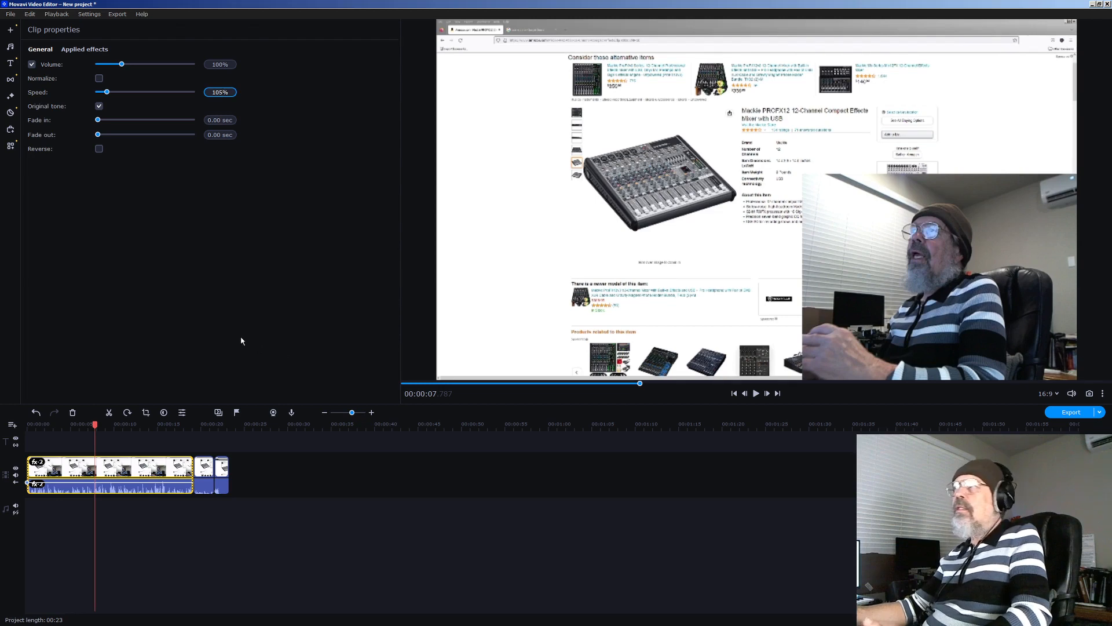
{"action": "key", "text": "space"}
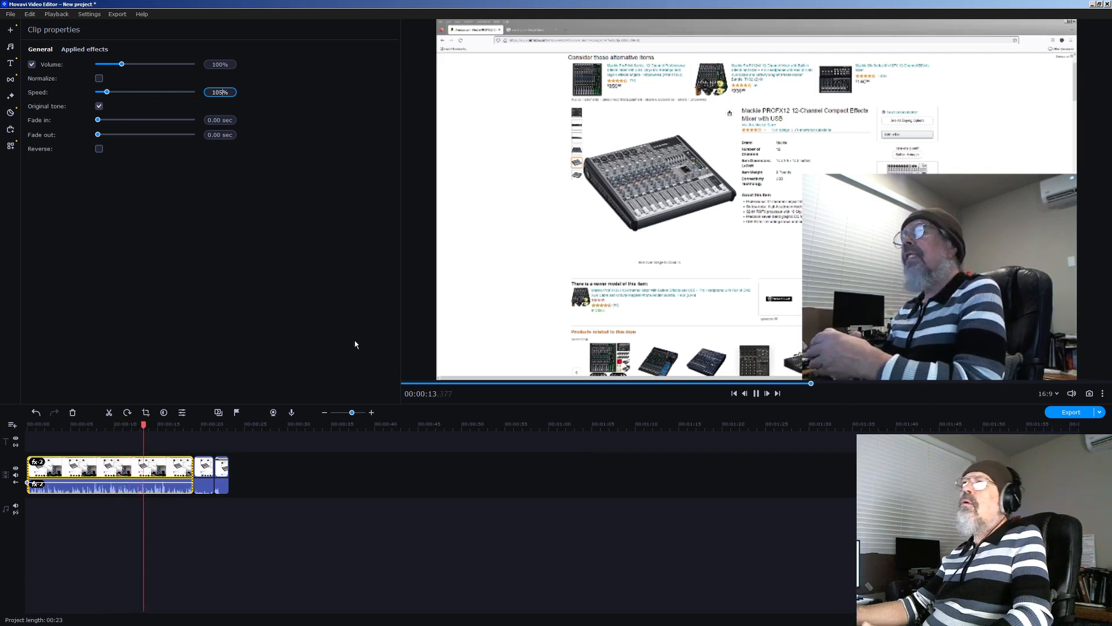
{"action": "key", "text": "space"}
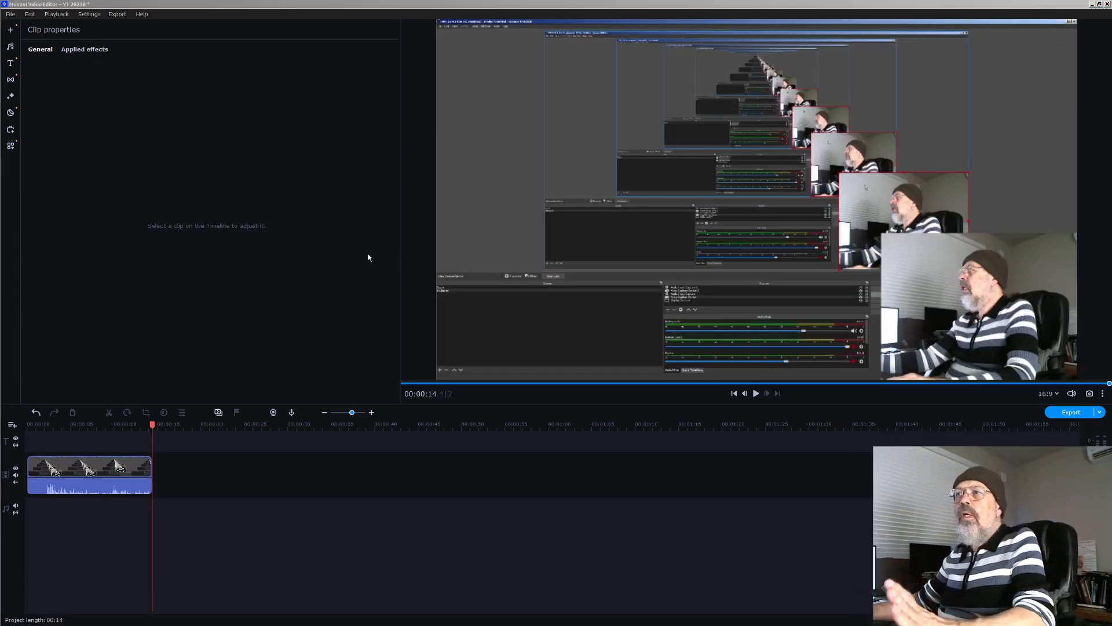
- Review the editor preferences for general options, file locations, effects, sharing accounts and acceleration
{"action": "left_click", "coordinate": [90, 15]}
{"action": "left_click", "coordinate": [96, 44]}
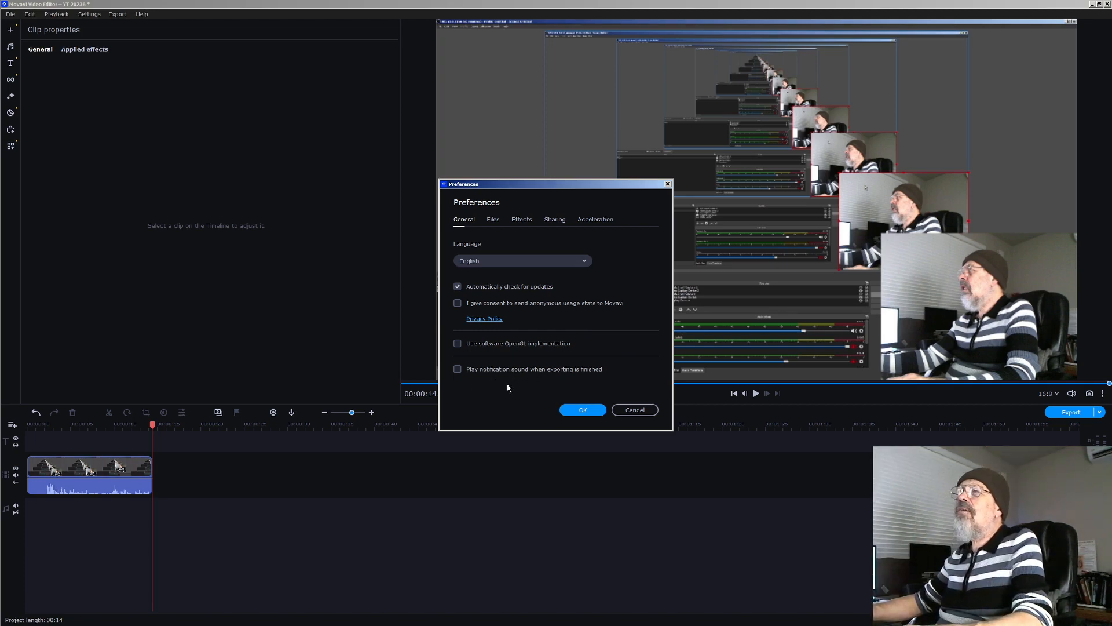
{"action": "left_click", "coordinate": [497, 220]}
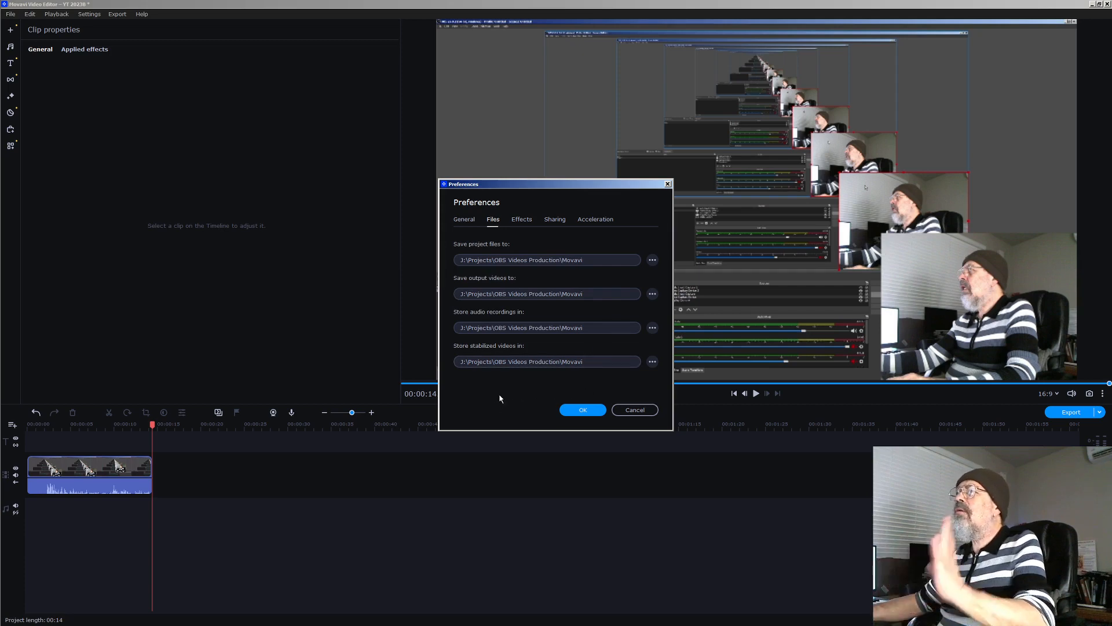
{"action": "left_click", "coordinate": [520, 220]}
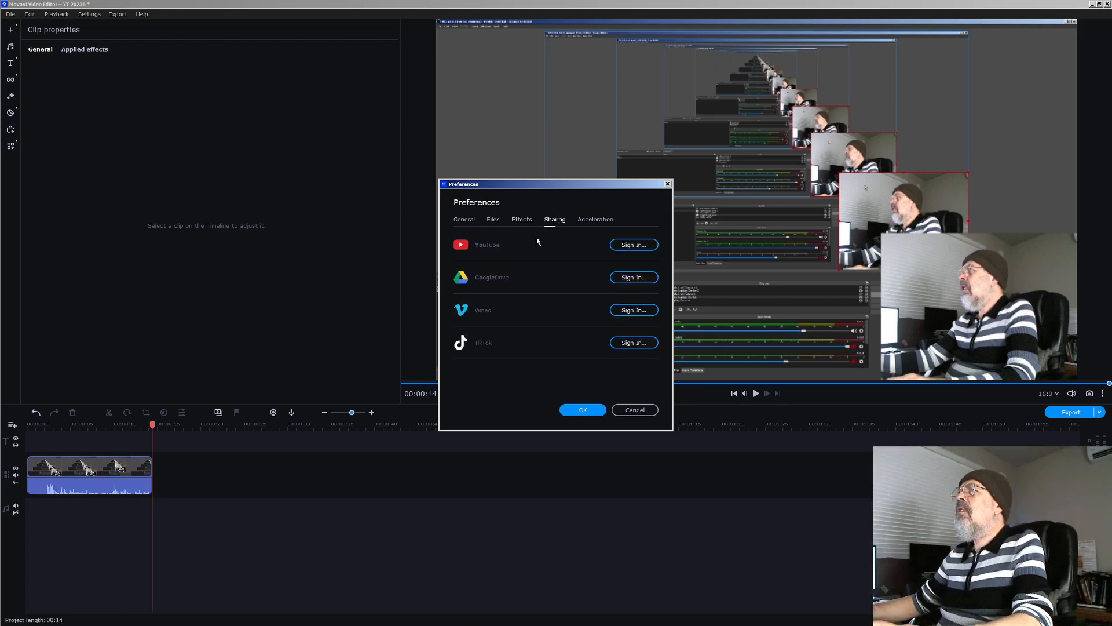
{"action": "left_click", "coordinate": [596, 219]}
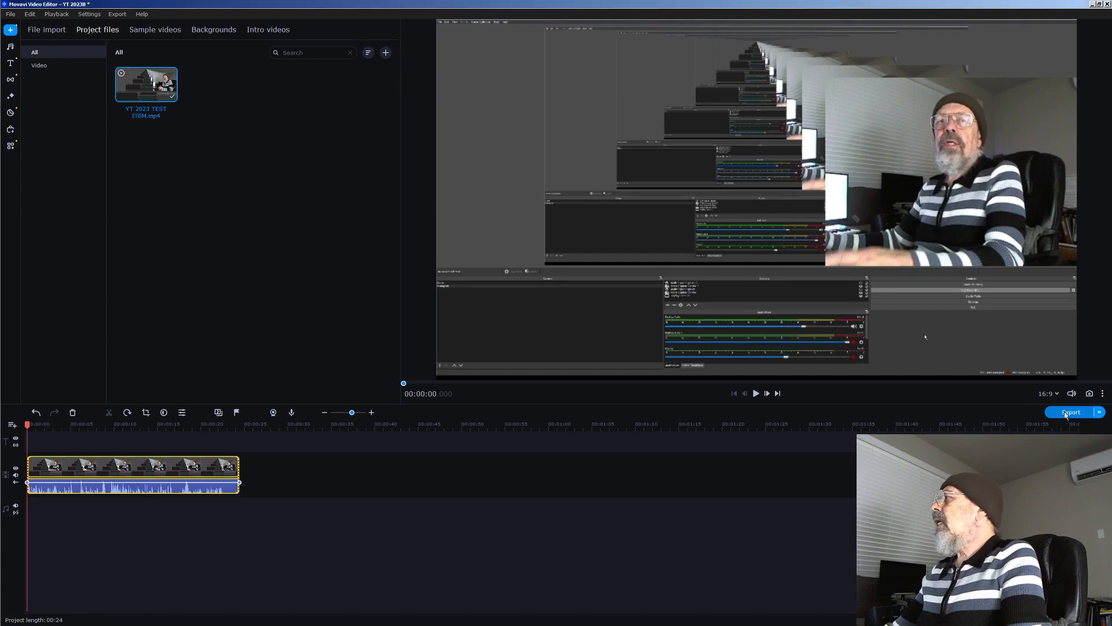
- In the advanced MP4 export settings, reduce the video quality within the Medium range and accept the settings
{"action": "left_click", "coordinate": [1065, 415]}
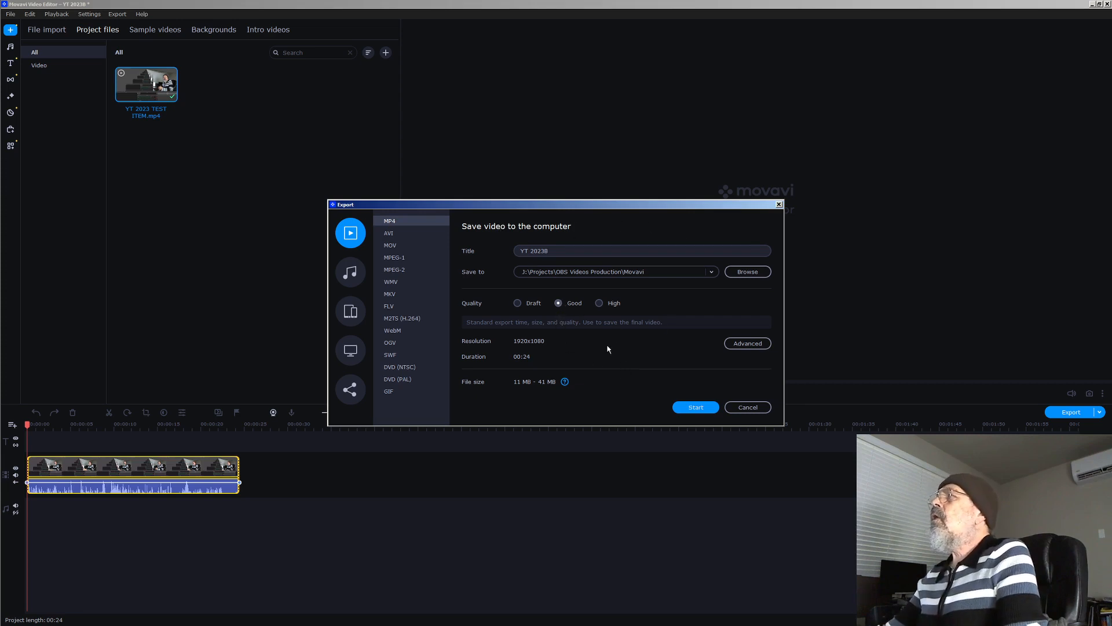
{"action": "left_click", "coordinate": [754, 346]}
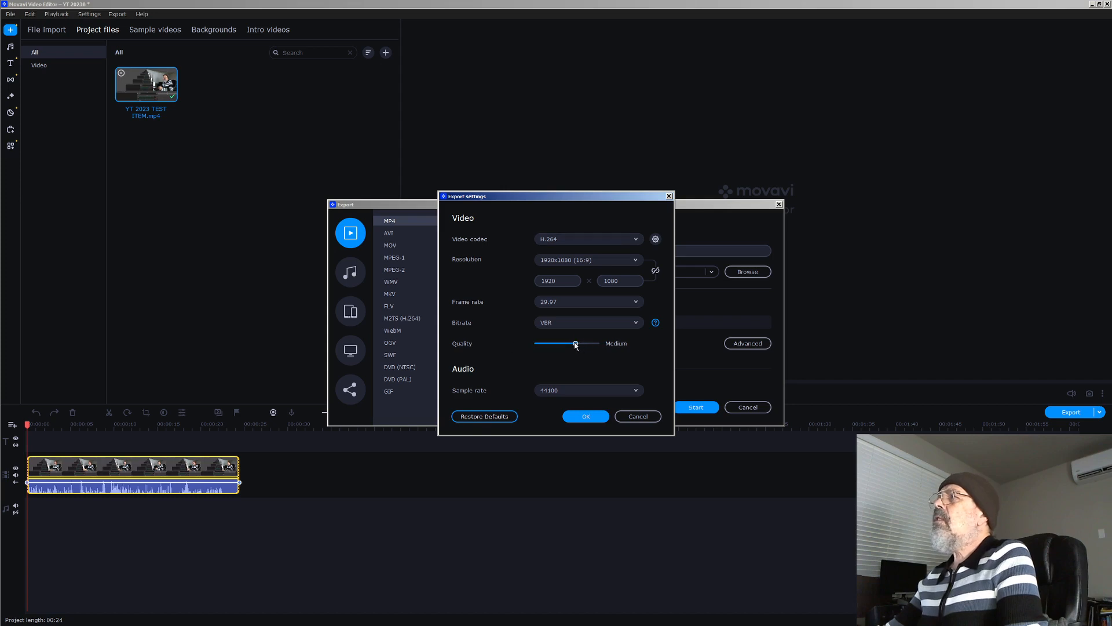
{"action": "left_click_drag", "start_coordinate": [576, 345], "coordinate": [560, 344]}
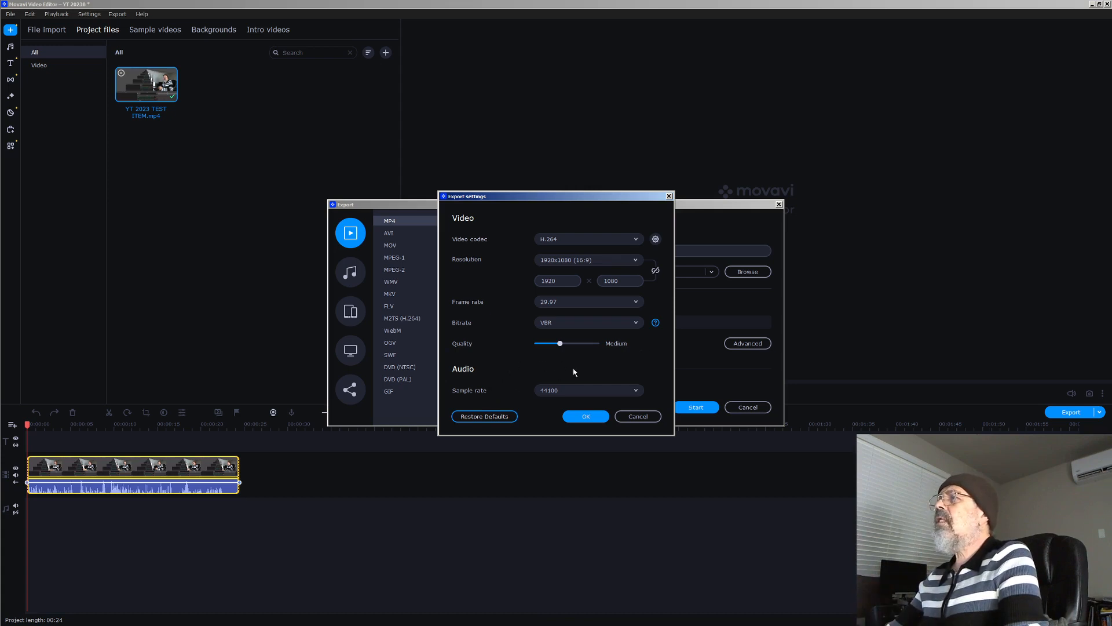
{"action": "left_click", "coordinate": [591, 414]}
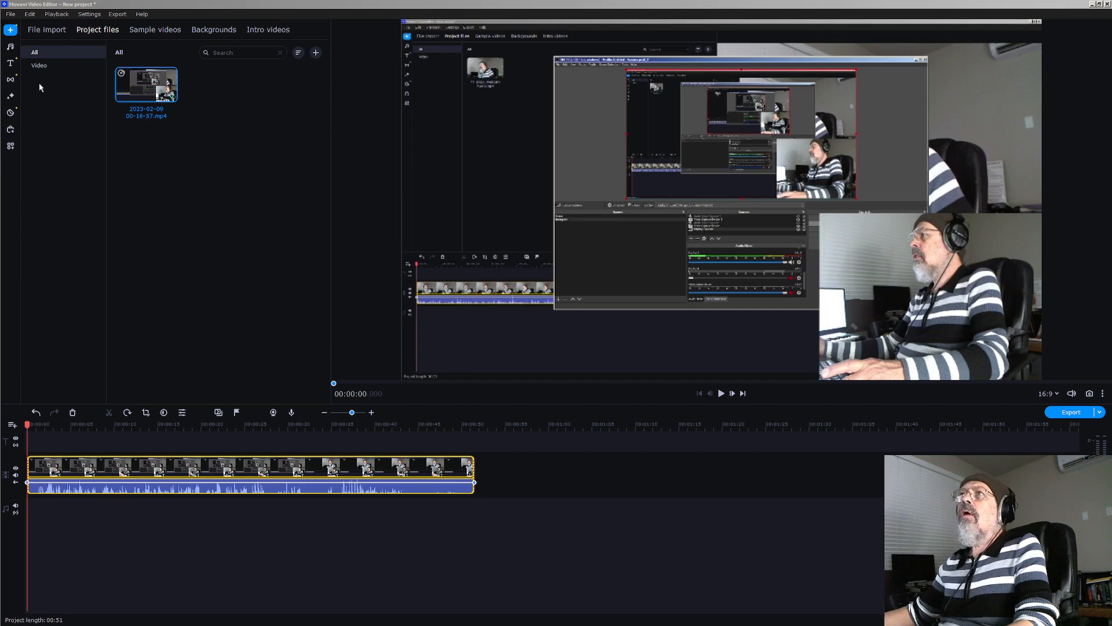
- Mark the Clean line and Text with line 2 titles as favorites
{"action": "left_click", "coordinate": [11, 65]}
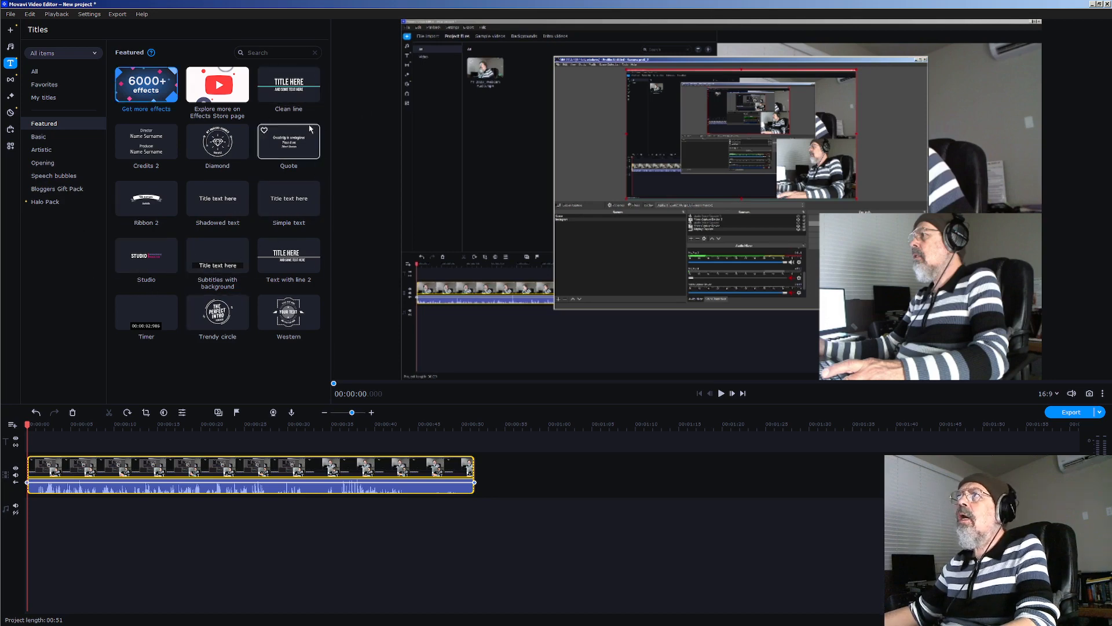
{"action": "left_click", "coordinate": [265, 75]}
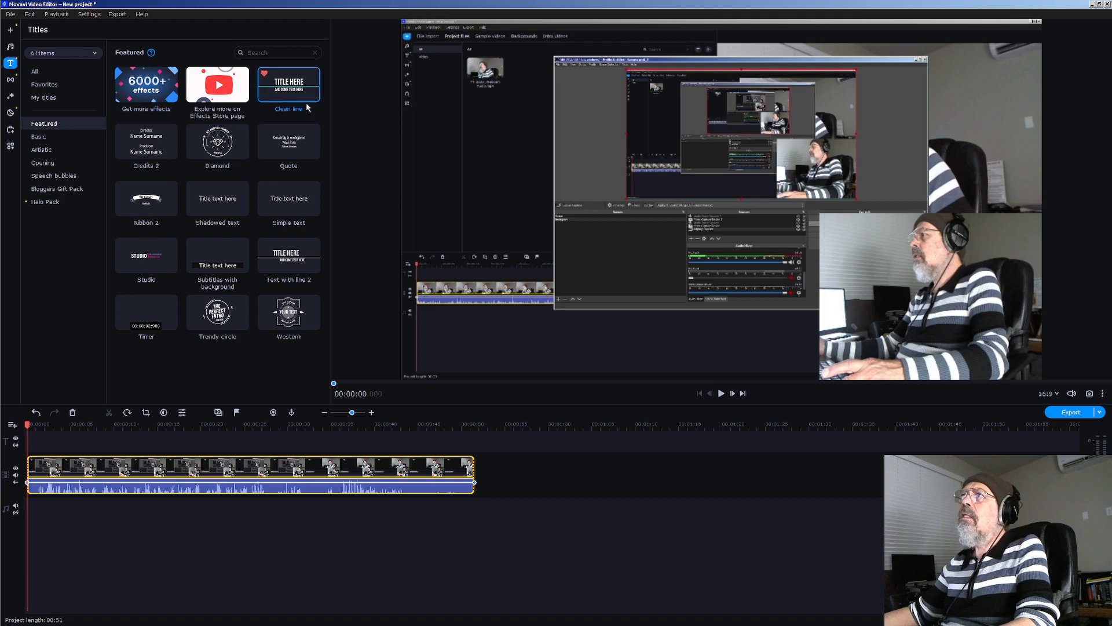
{"action": "left_click", "coordinate": [264, 250]}
- Place the Text with line 2 title above the beginning of the clip and trim it to about 4 seconds
{"action": "left_click_drag", "start_coordinate": [264, 251], "coordinate": [35, 437]}
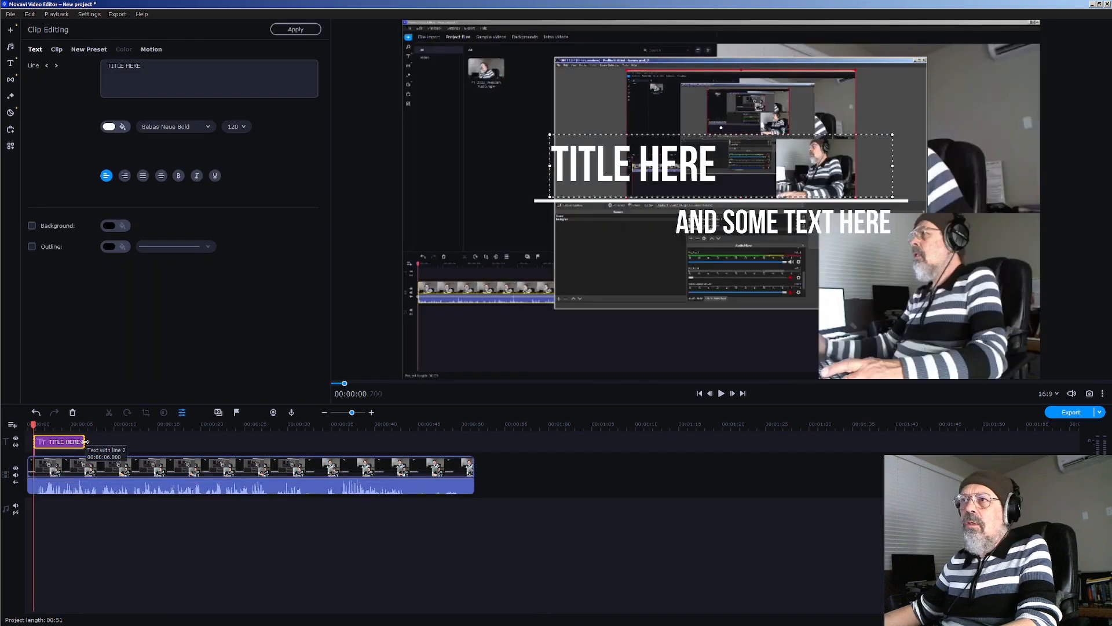
{"action": "mouse_move", "coordinate": [85, 441]}
{"action": "left_mouse_down"}
{"action": "mouse_move", "coordinate": [475, 442]}
{"action": "mouse_move", "coordinate": [76, 444]}
{"action": "left_mouse_up"}
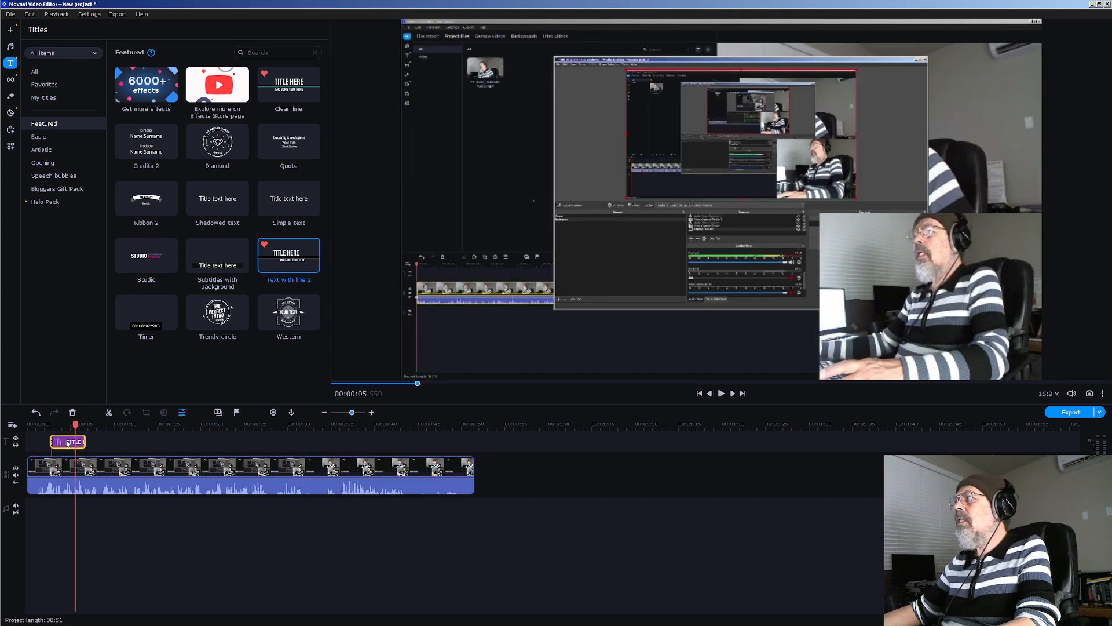
- Open the title clip for editing and replace its main line with "Movavi"
{"action": "double_click", "coordinate": [67, 443]}
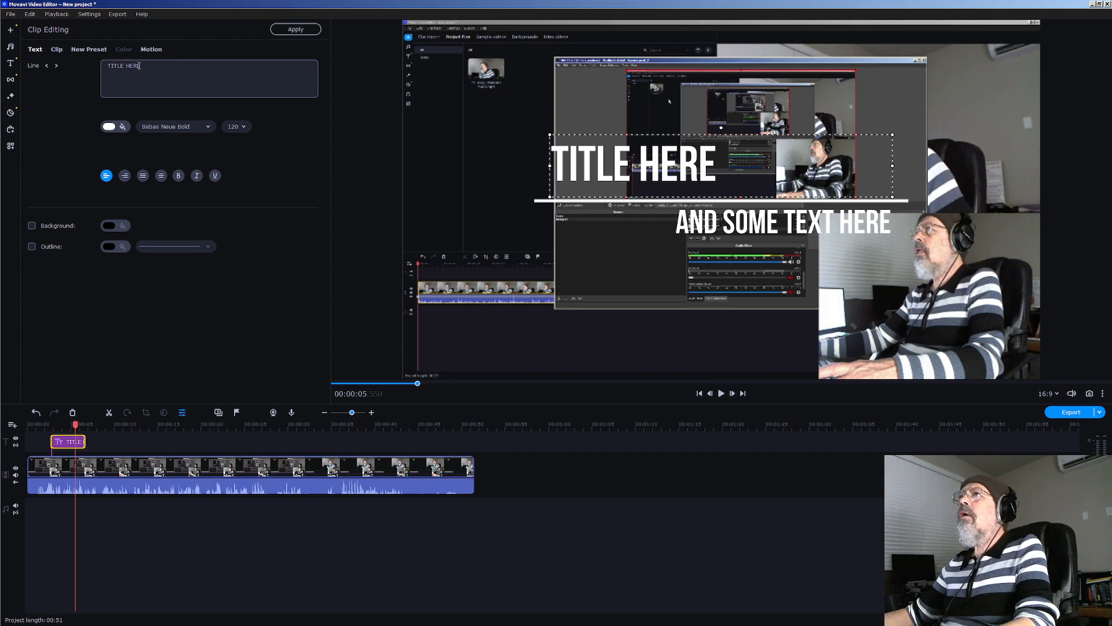
{"action": "triple_click", "coordinate": [140, 67]}
{"action": "type", "text": "M"}
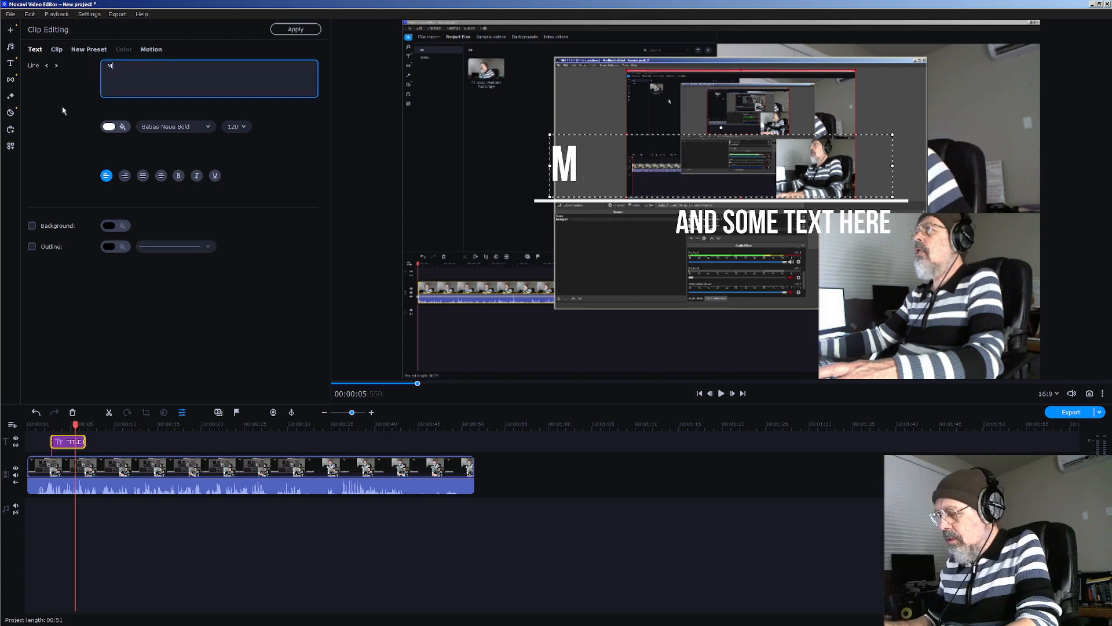
{"action": "type", "text": "ovavi"}
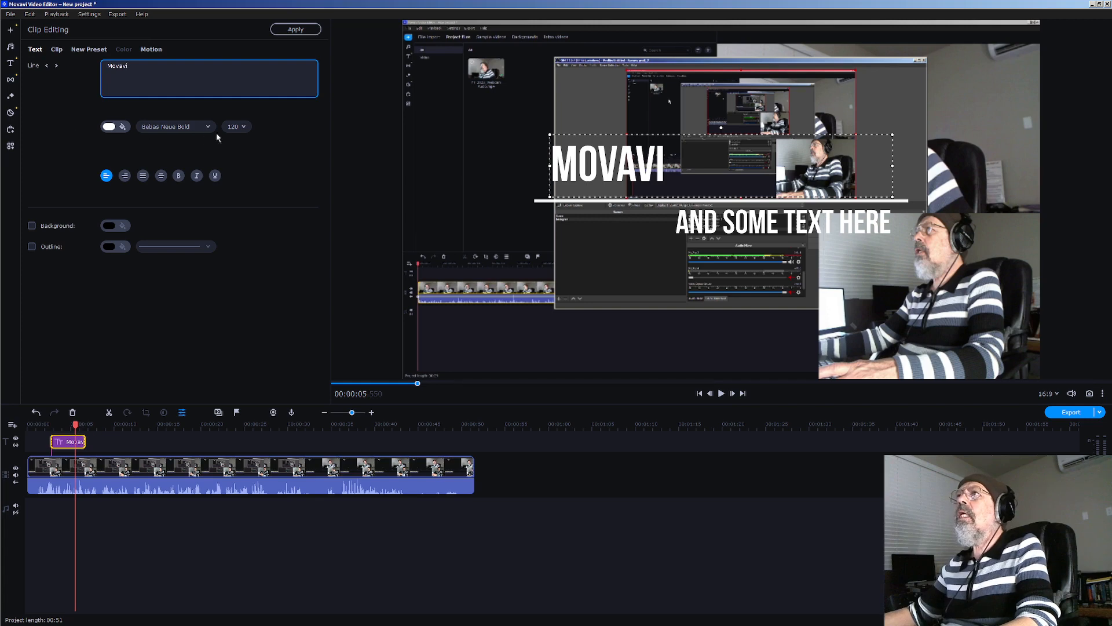
- Change the main title line's text color to light yellow
{"action": "left_click", "coordinate": [244, 127]}
{"action": "left_click", "coordinate": [109, 127]}
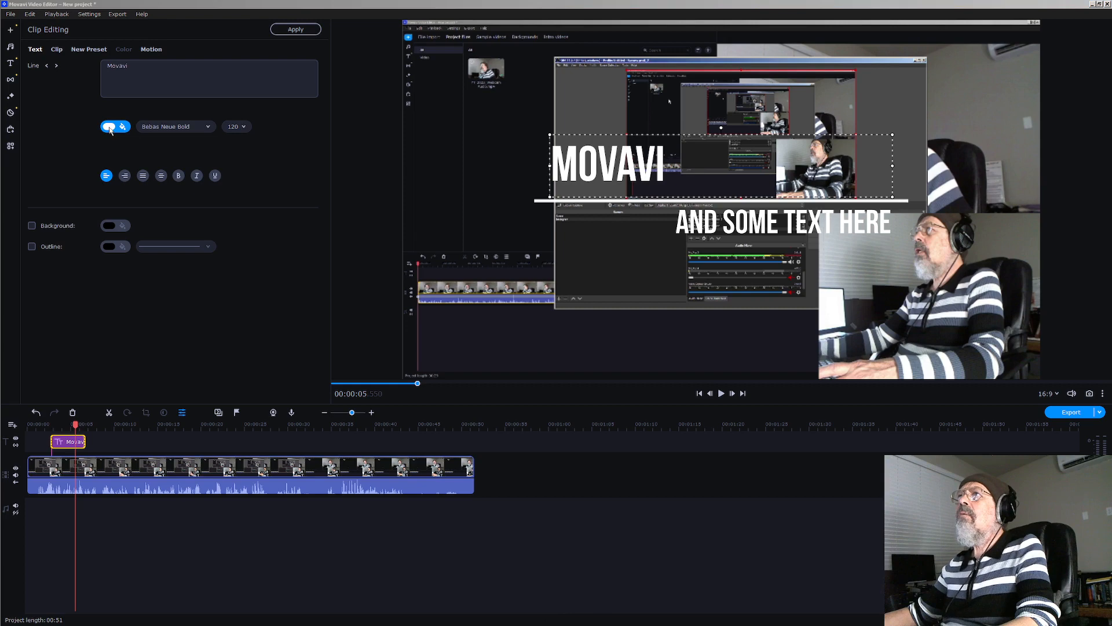
{"action": "left_click", "coordinate": [138, 221]}
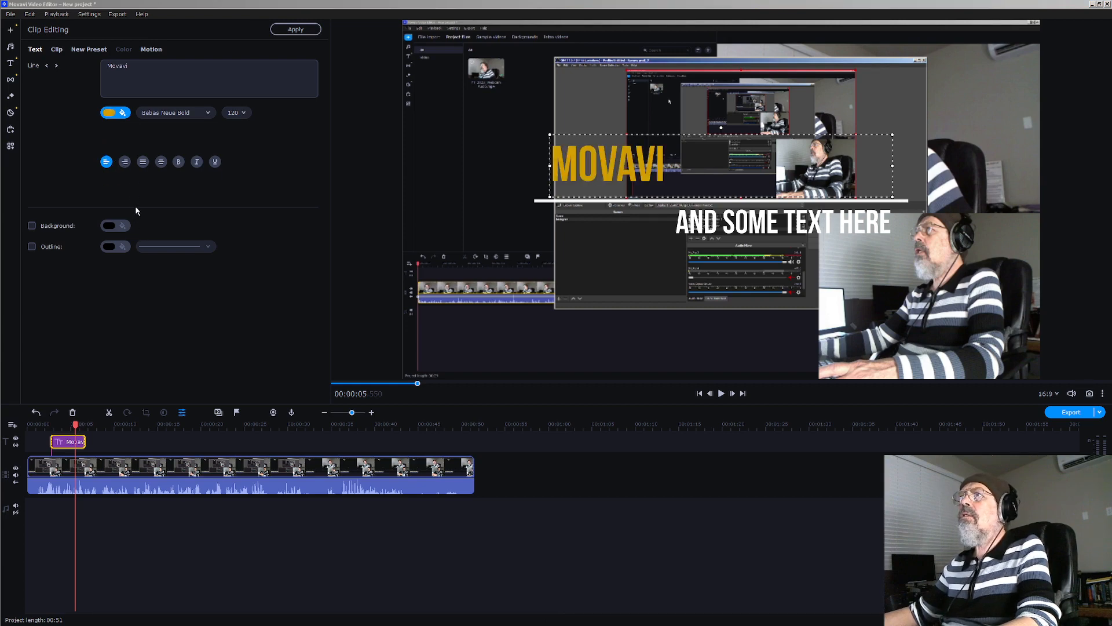
{"action": "left_click", "coordinate": [137, 207]}
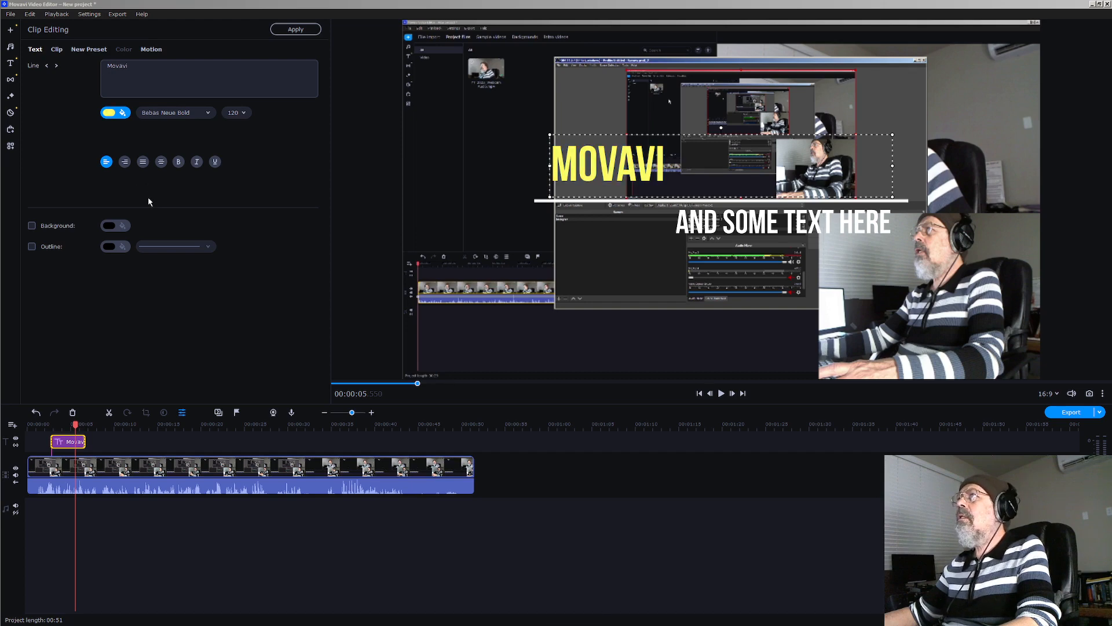
- Look through the title's motion tracking, new preset and clip settings, and return to its text settings
{"action": "left_click", "coordinate": [151, 50]}
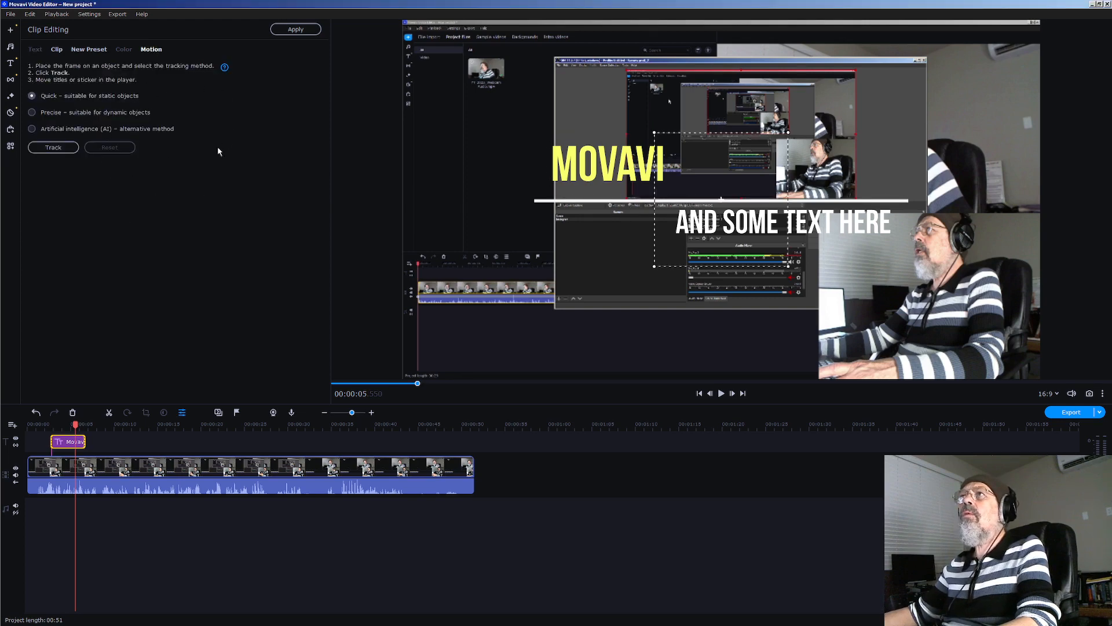
{"action": "left_click", "coordinate": [97, 50]}
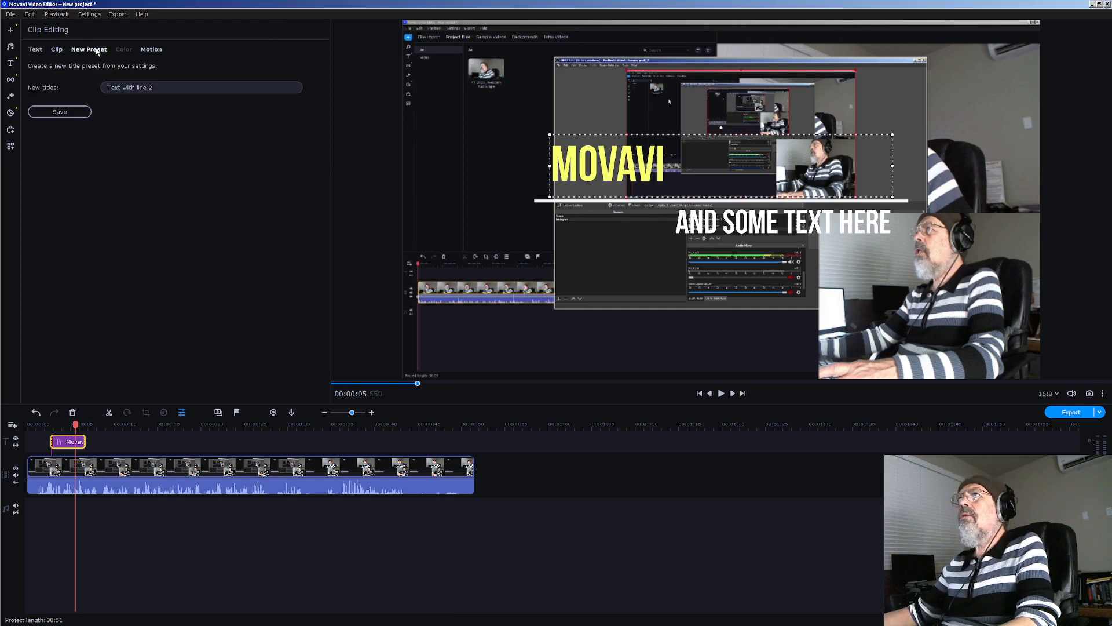
{"action": "left_click", "coordinate": [58, 51]}
{"action": "left_click", "coordinate": [34, 50]}
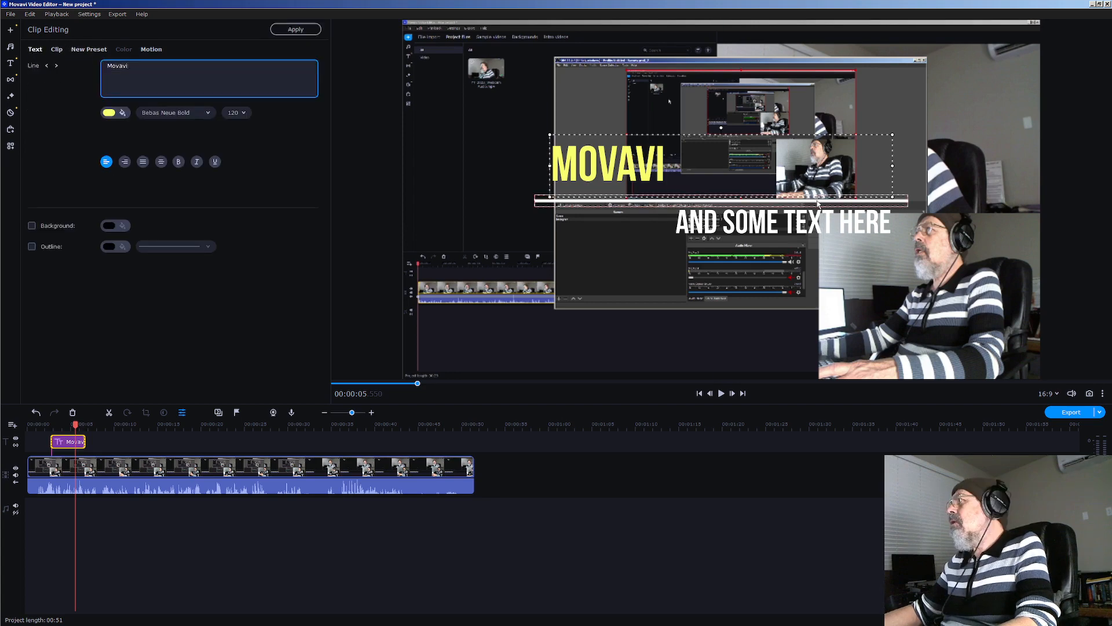
- Select the title's divider line and change its decoration color to green
{"action": "left_click", "coordinate": [817, 202]}
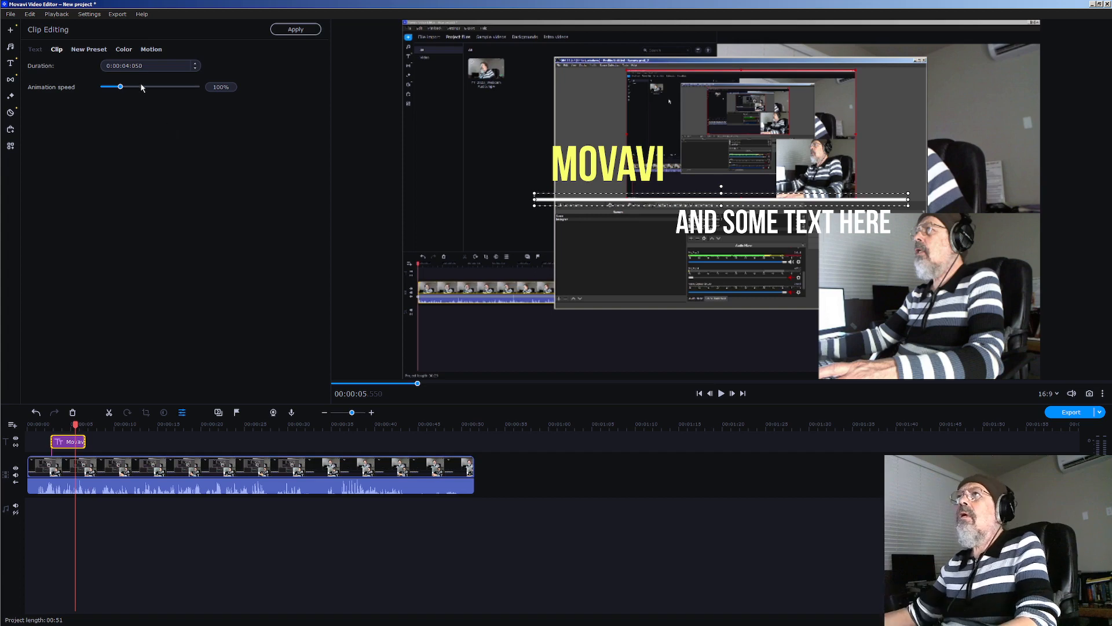
{"action": "left_click", "coordinate": [124, 51]}
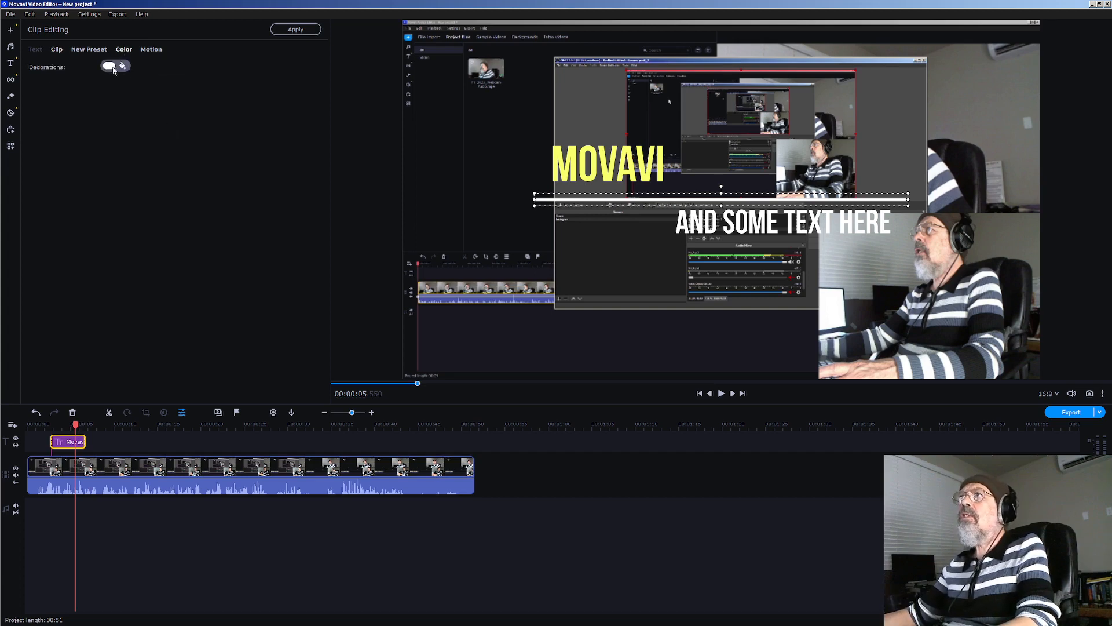
{"action": "left_click", "coordinate": [111, 67]}
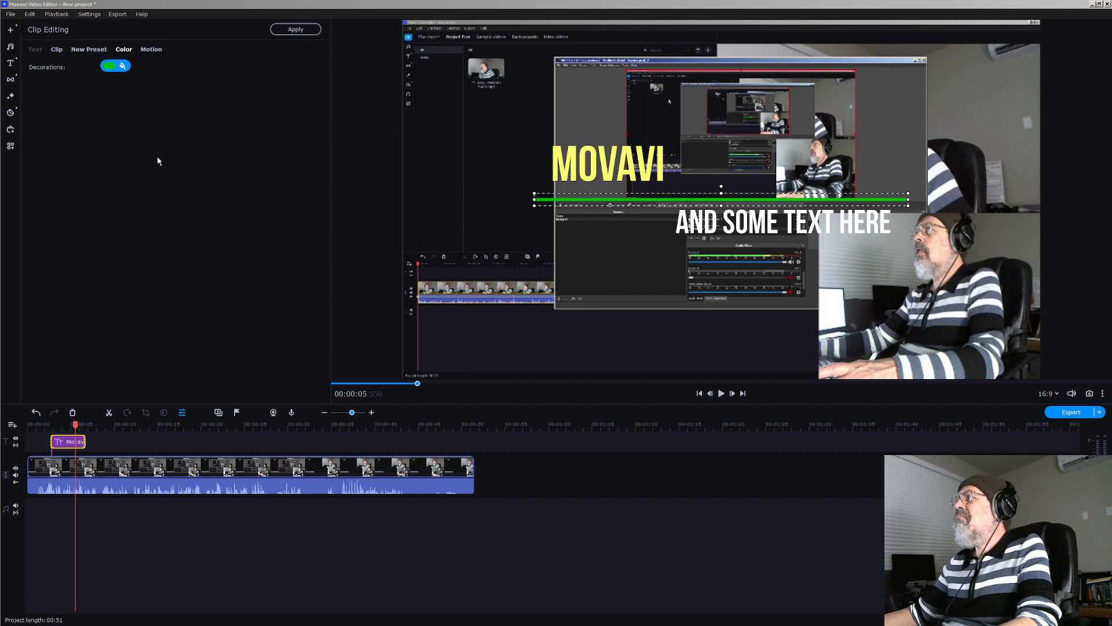
- Change the title's second line to "AND OBS EDITING" and color it red
{"action": "left_click", "coordinate": [817, 234]}
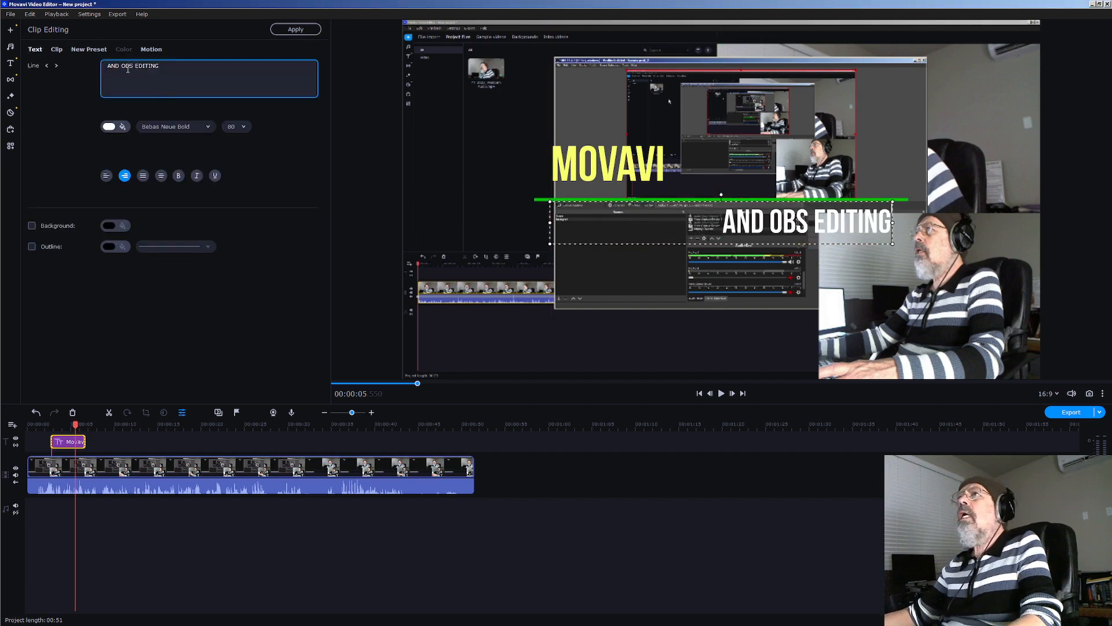
{"action": "left_click", "coordinate": [113, 127]}
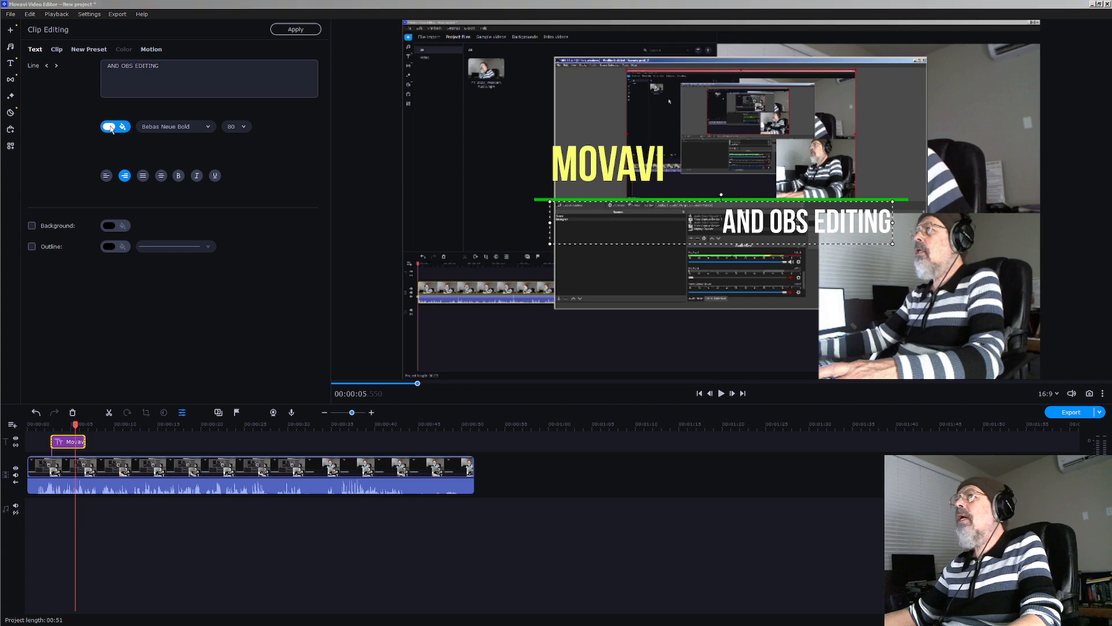
{"action": "left_click", "coordinate": [121, 225]}
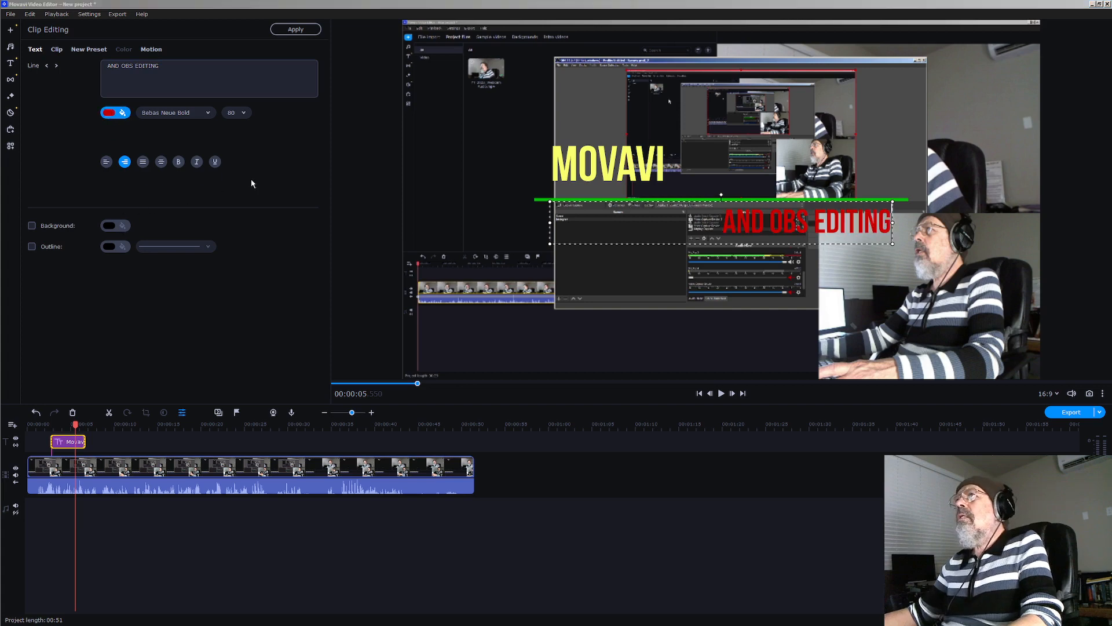
- Increase the font size of the "AND OBS EDITING" title line and play back the result
{"action": "left_click", "coordinate": [243, 113]}
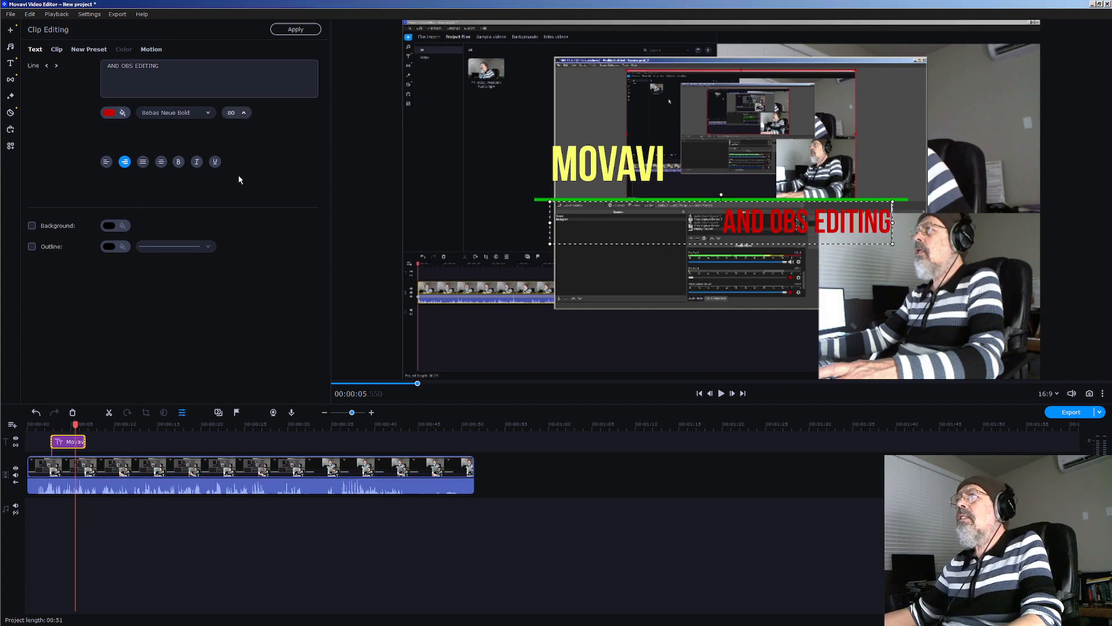
{"action": "left_click", "coordinate": [240, 191]}
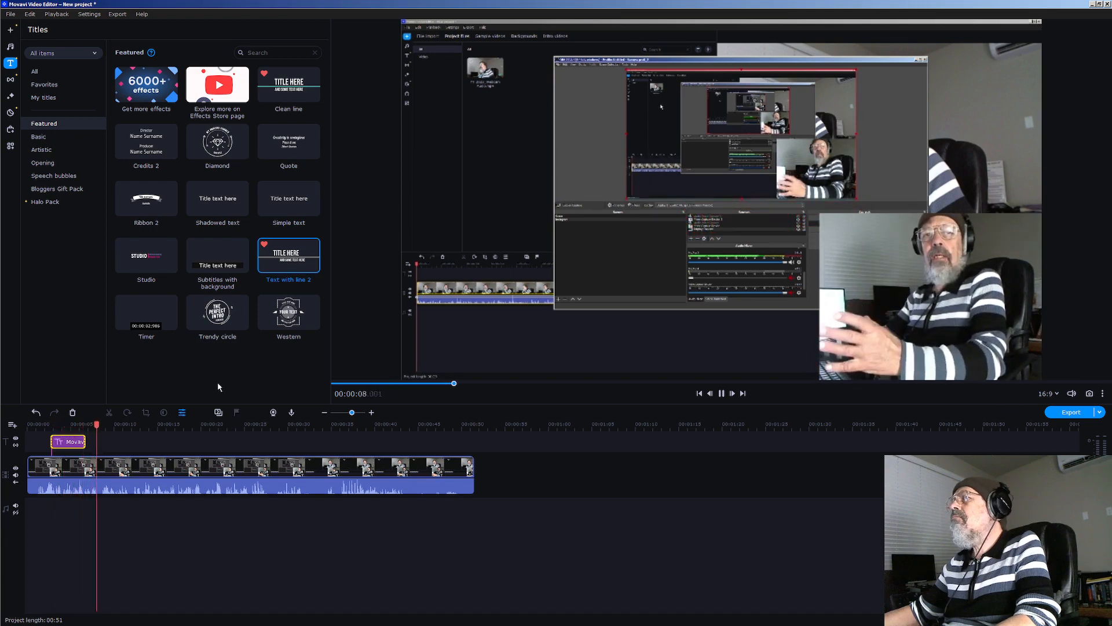
{"action": "key", "text": "space"}
- Save the edited title clip as a new preset named "Movavi OBS Moving Text 1" and open the favorite titles
{"action": "left_click", "coordinate": [70, 443]}
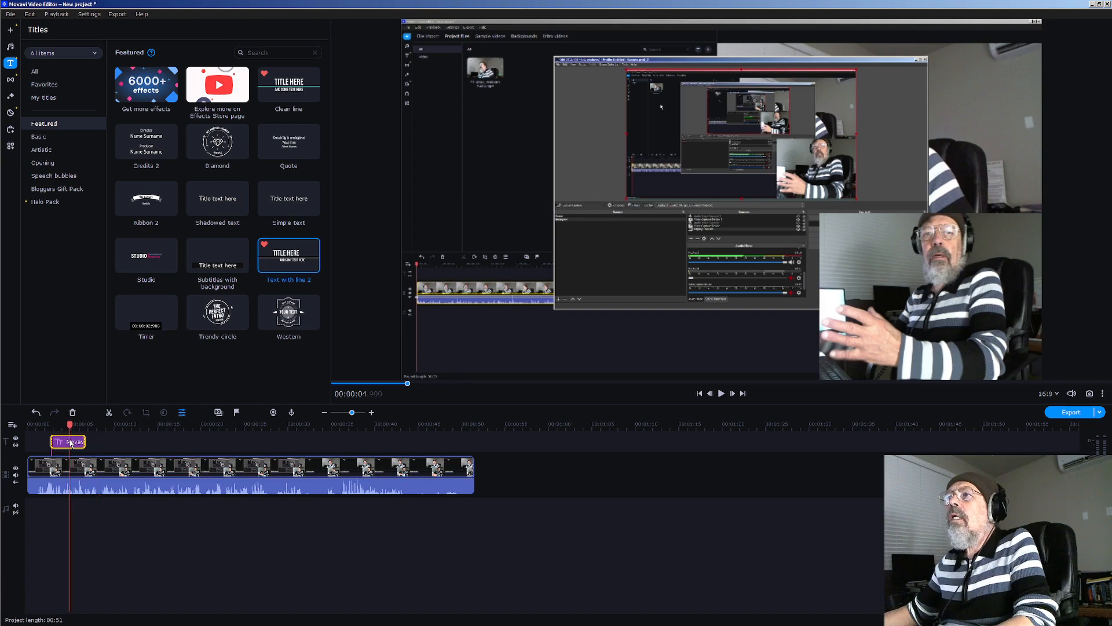
{"action": "double_click", "coordinate": [70, 443]}
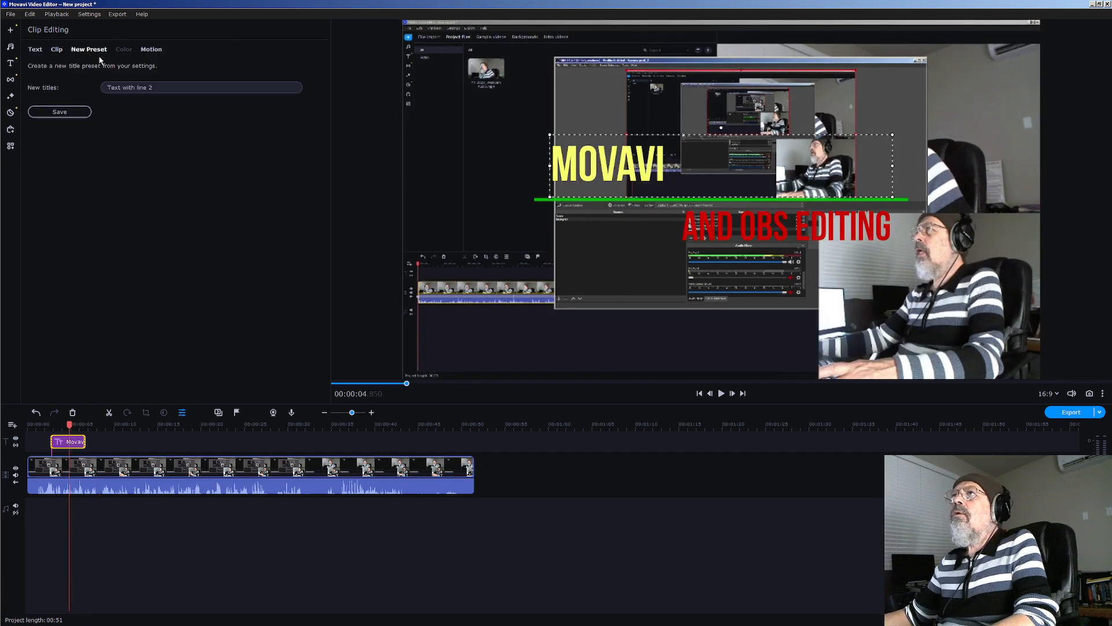
{"action": "left_click", "coordinate": [126, 87]}
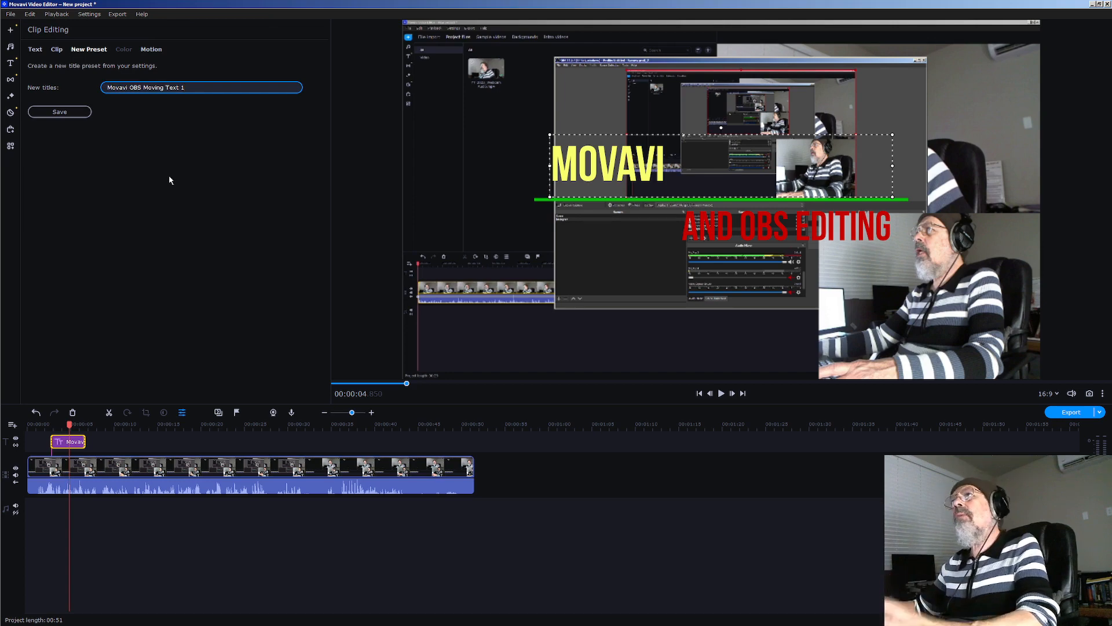
{"action": "left_click", "coordinate": [60, 111]}
{"action": "left_click", "coordinate": [63, 86]}
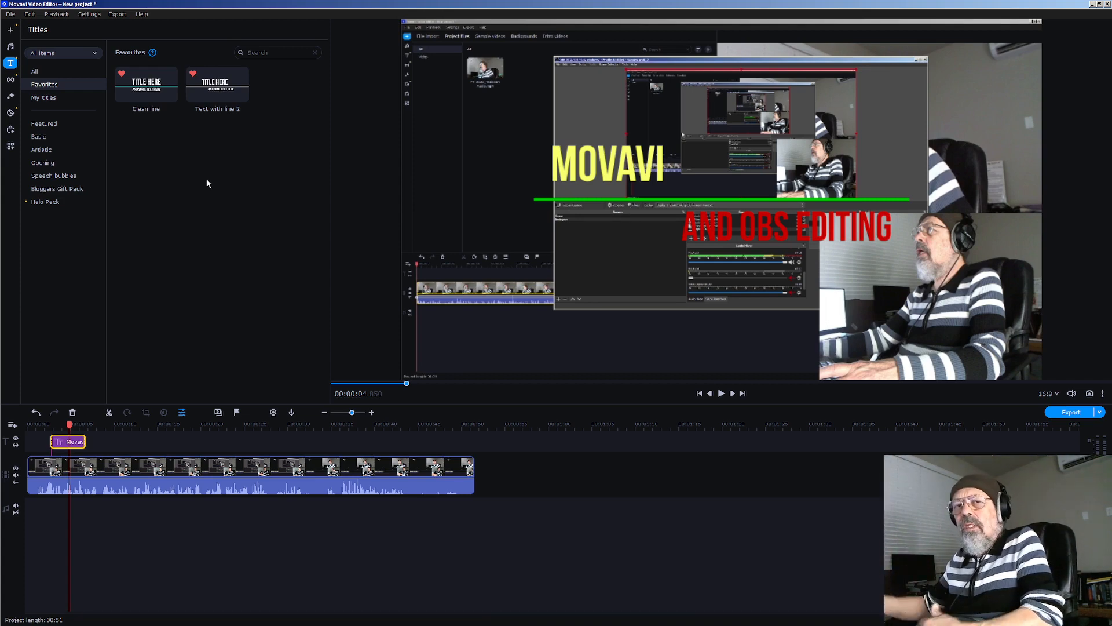
- Move the MOVAVI line toward the title's center, tilt and reposition the "AND OBS EDITING" line below the divider, and play back the title
{"action": "left_click", "coordinate": [729, 150]}
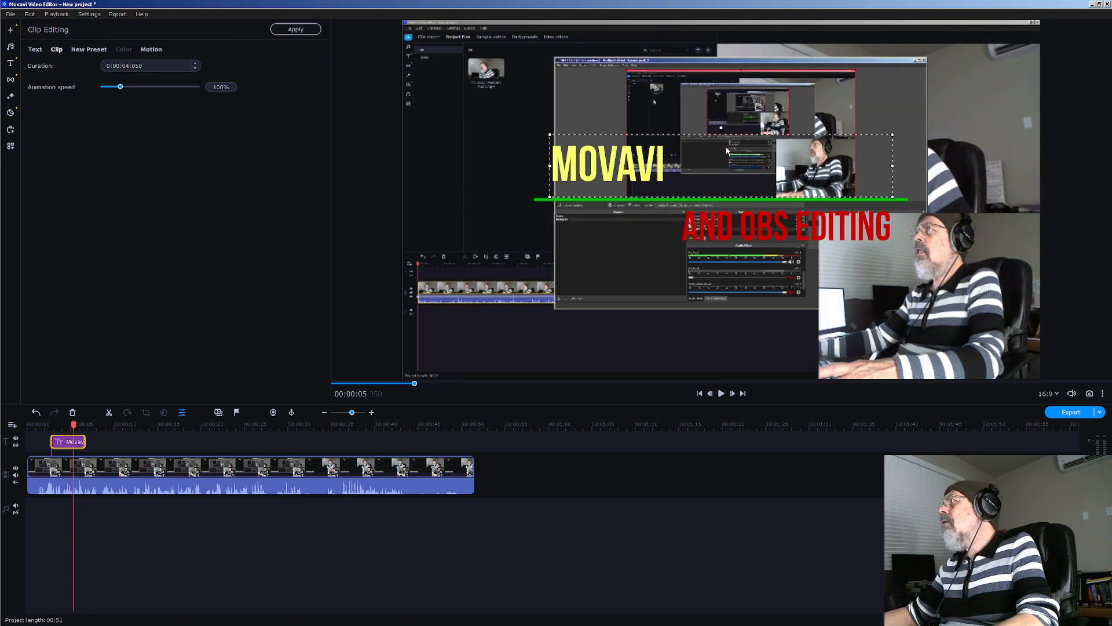
{"action": "left_click_drag", "start_coordinate": [729, 149], "coordinate": [864, 151]}
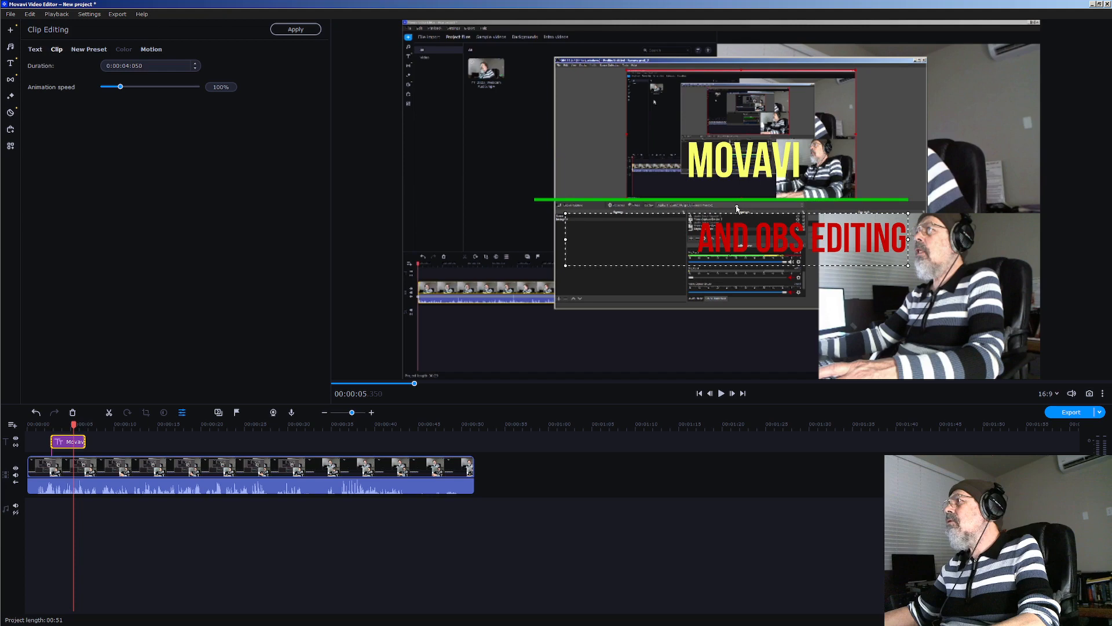
{"action": "left_click_drag", "start_coordinate": [737, 207], "coordinate": [726, 209]}
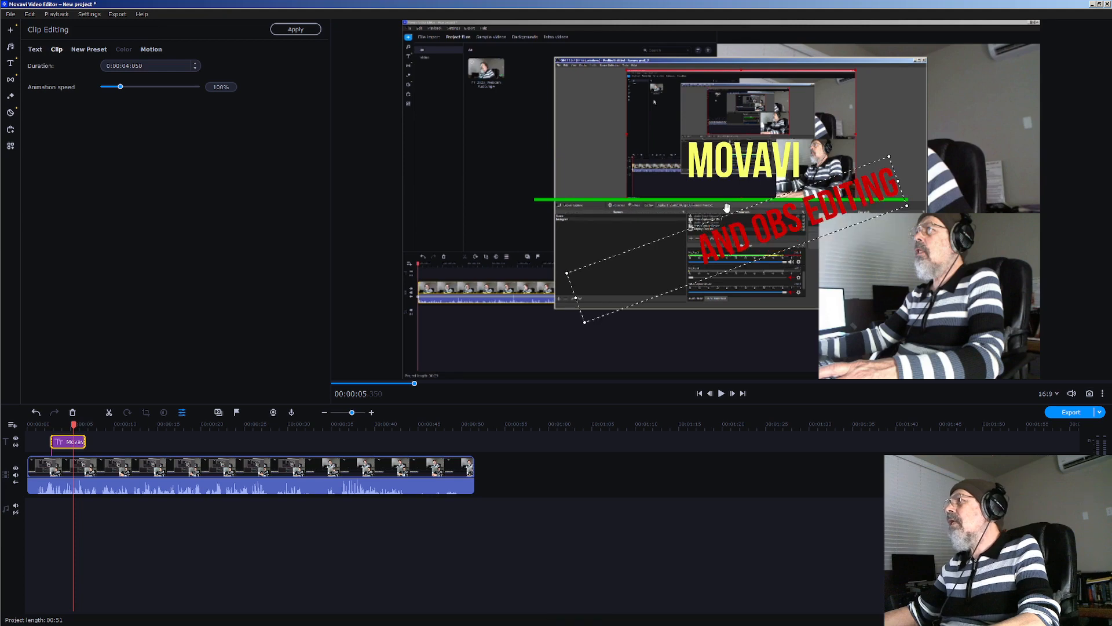
{"action": "left_click_drag", "start_coordinate": [727, 208], "coordinate": [723, 214]}
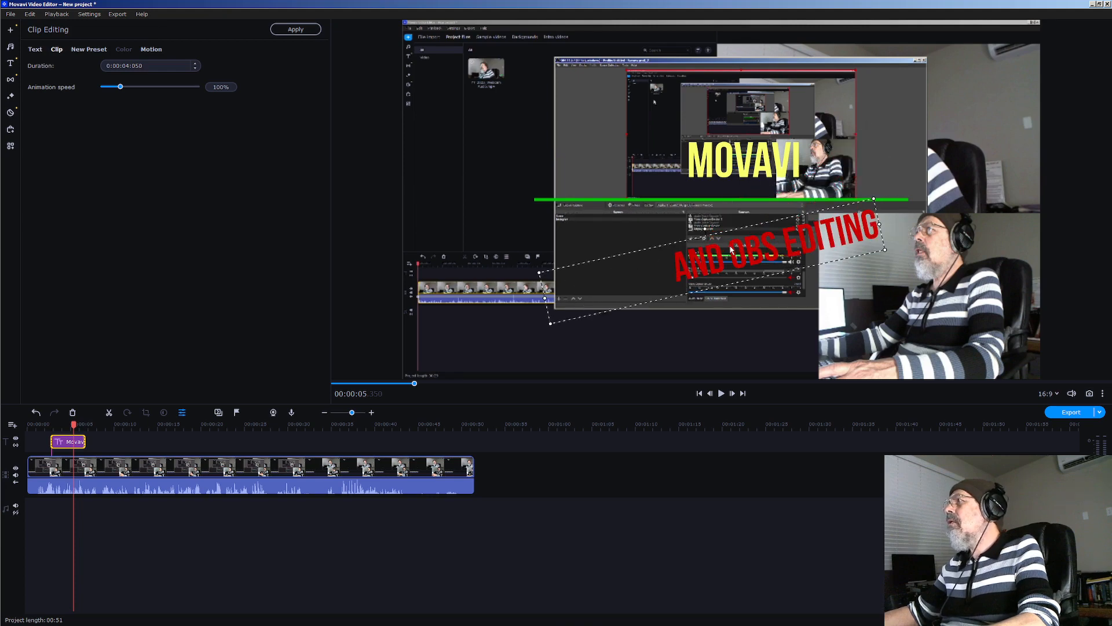
{"action": "left_click_drag", "start_coordinate": [731, 250], "coordinate": [733, 242]}
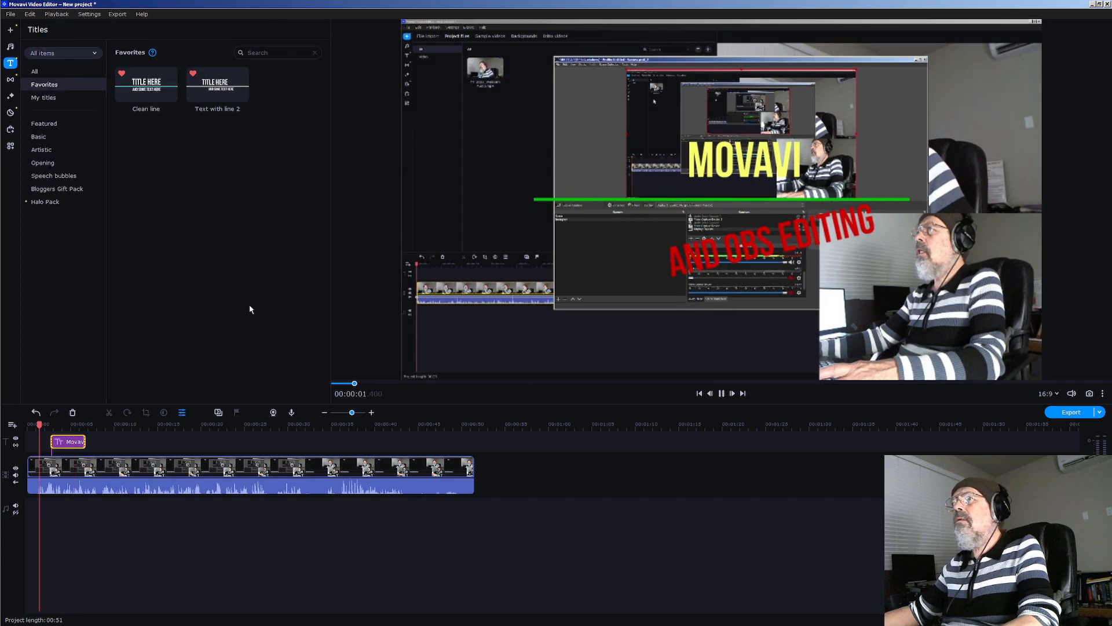
{"action": "key", "text": "space"}
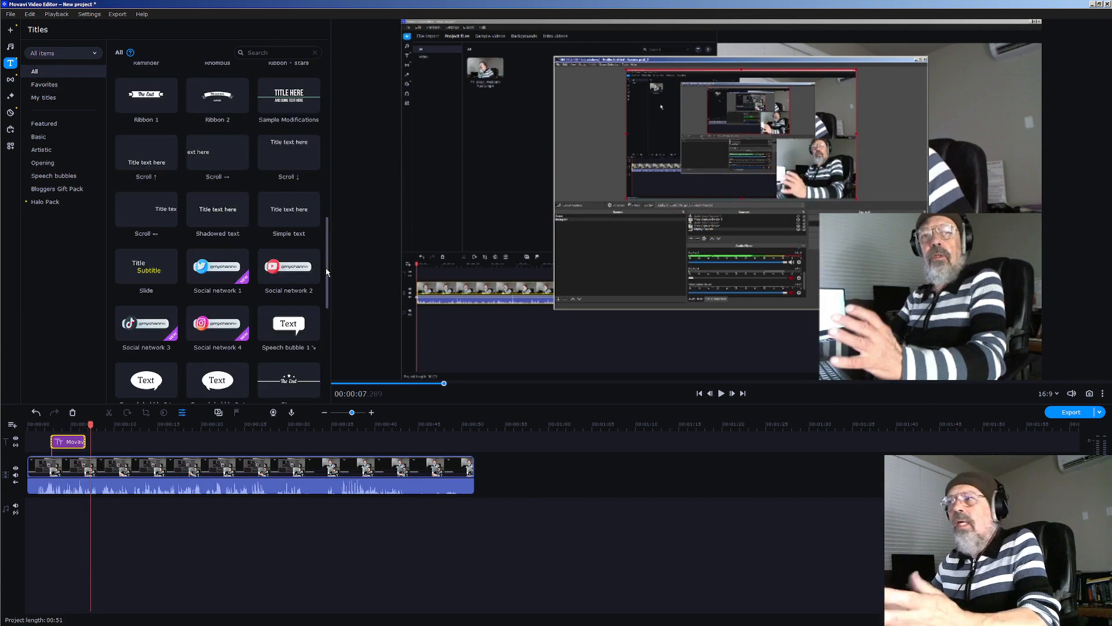
{"action": "key", "text": "End"}
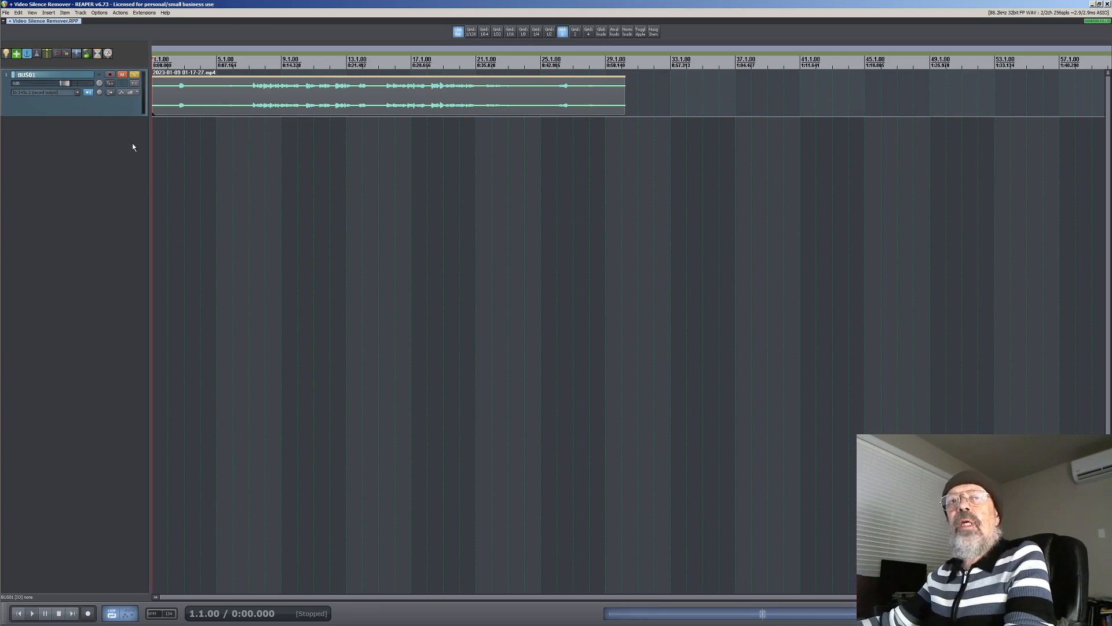
- Switch to REAPER, open ReaPack's repository manager, and view the ReaPack package manager page in the browser
{"action": "left_click", "coordinate": [144, 12]}
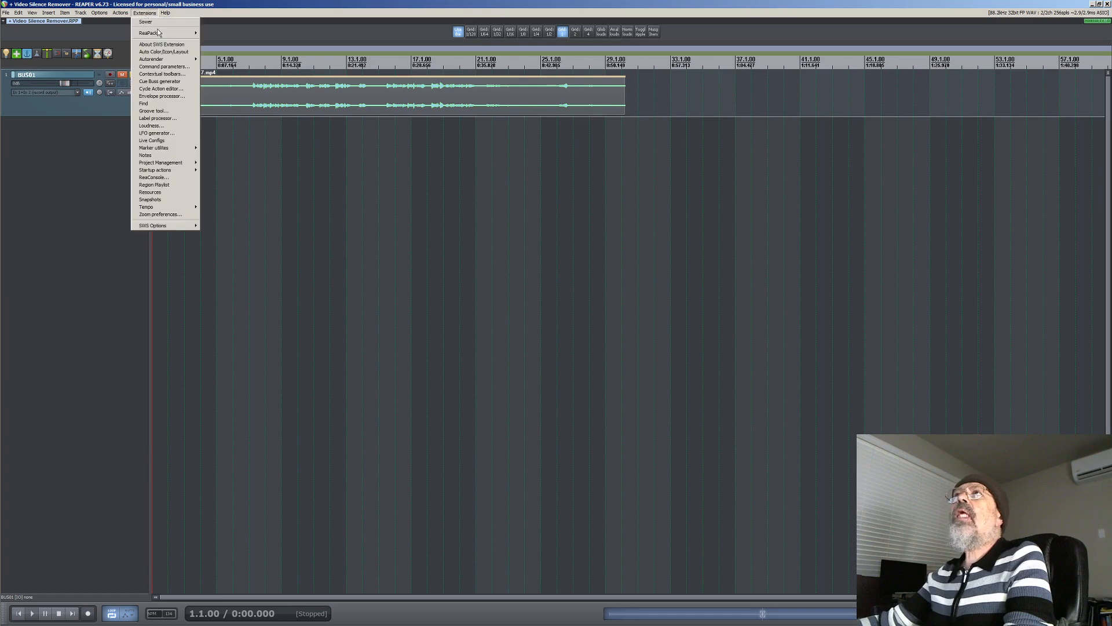
{"action": "mouse_move", "coordinate": [158, 33]}
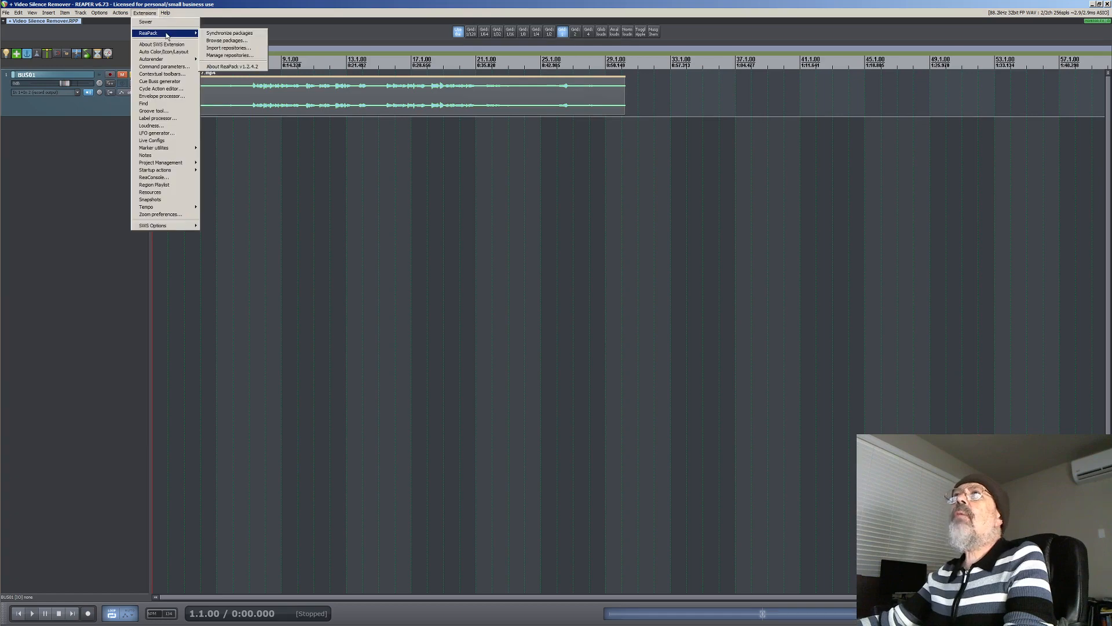
{"action": "left_click", "coordinate": [230, 55]}
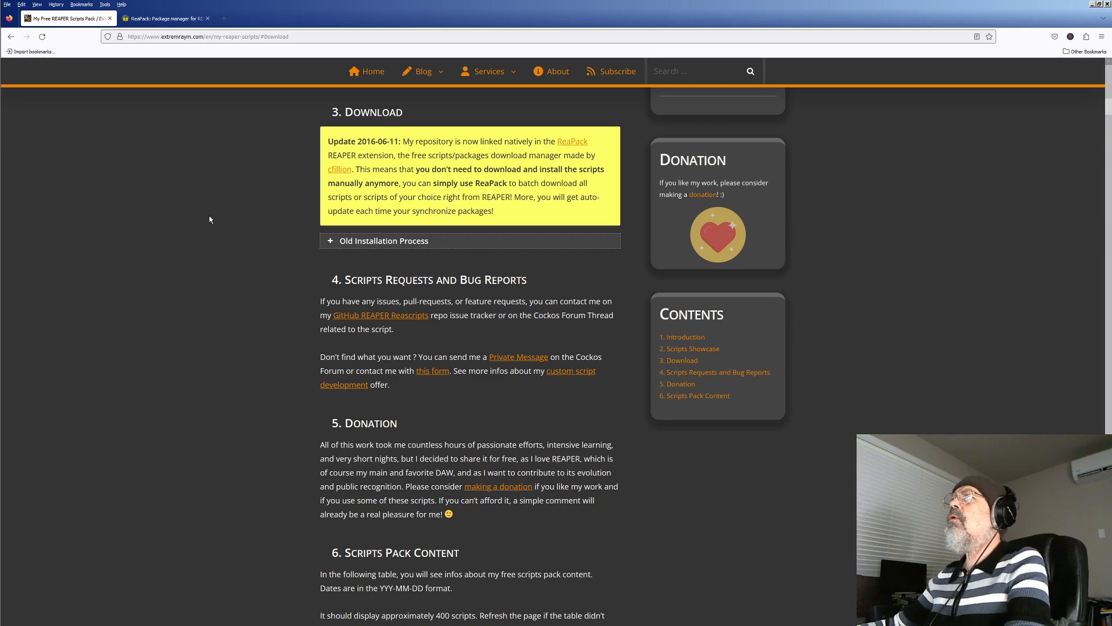
{"action": "left_click", "coordinate": [167, 19]}
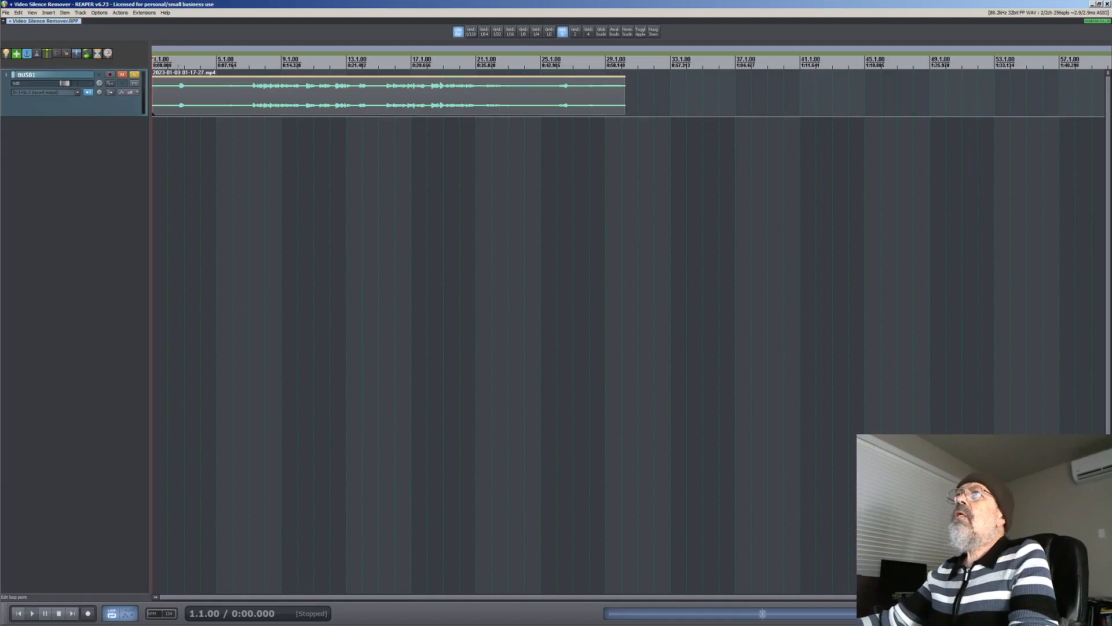
- In REAPER, add three markers along the video item at about 0:02.8, 0:10.9 and 0:17.0
{"action": "left_click", "coordinate": [177, 78]}
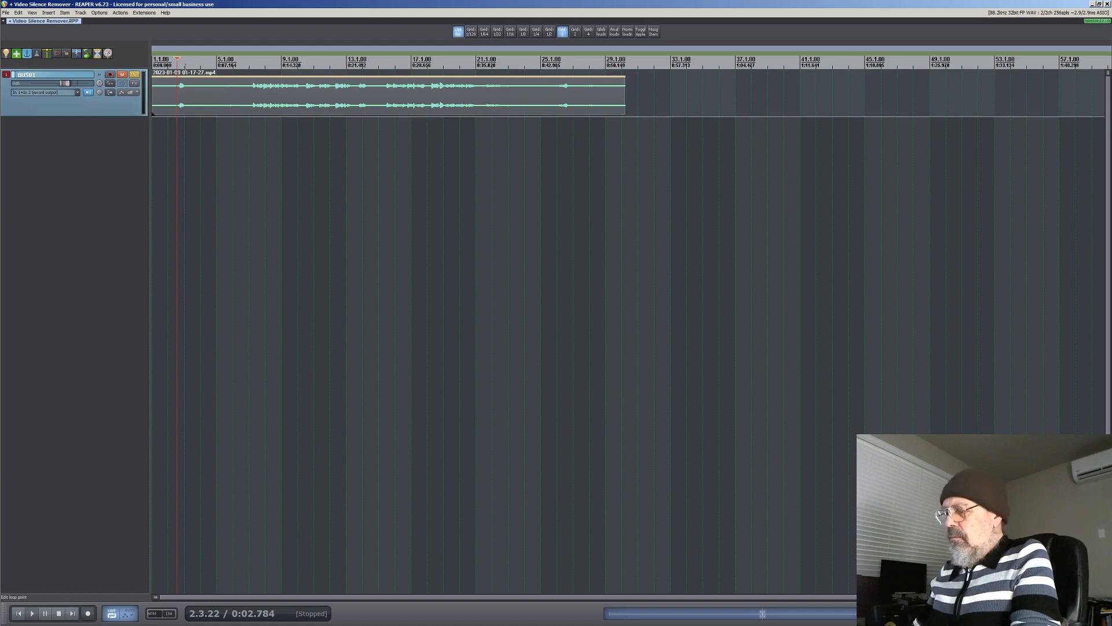
{"action": "key", "text": "m"}
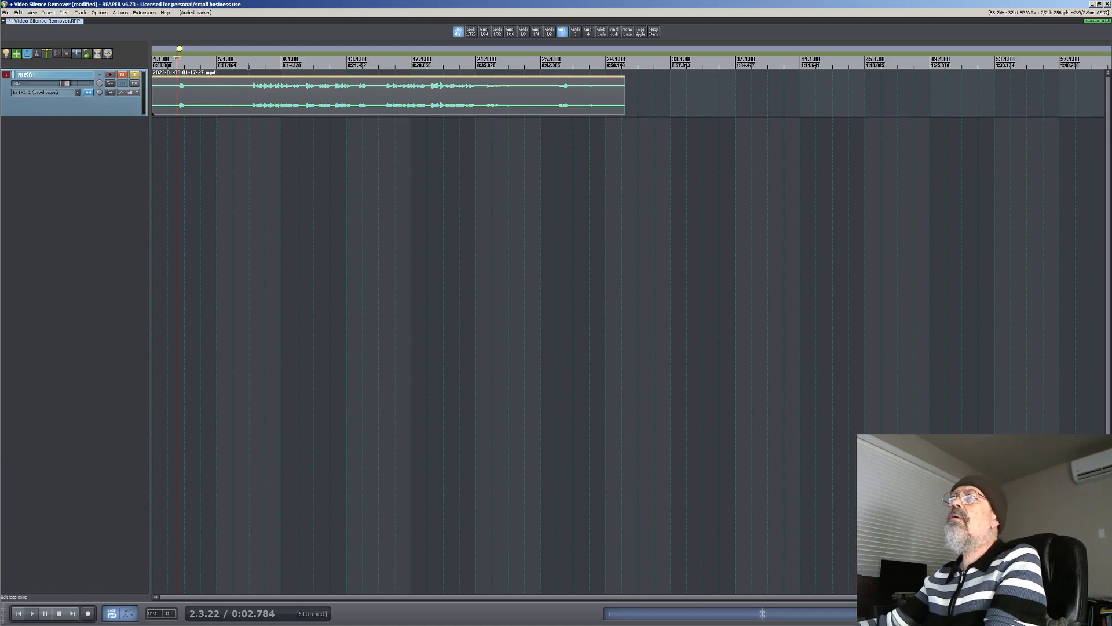
{"action": "left_click", "coordinate": [250, 86]}
{"action": "key", "text": "m"}
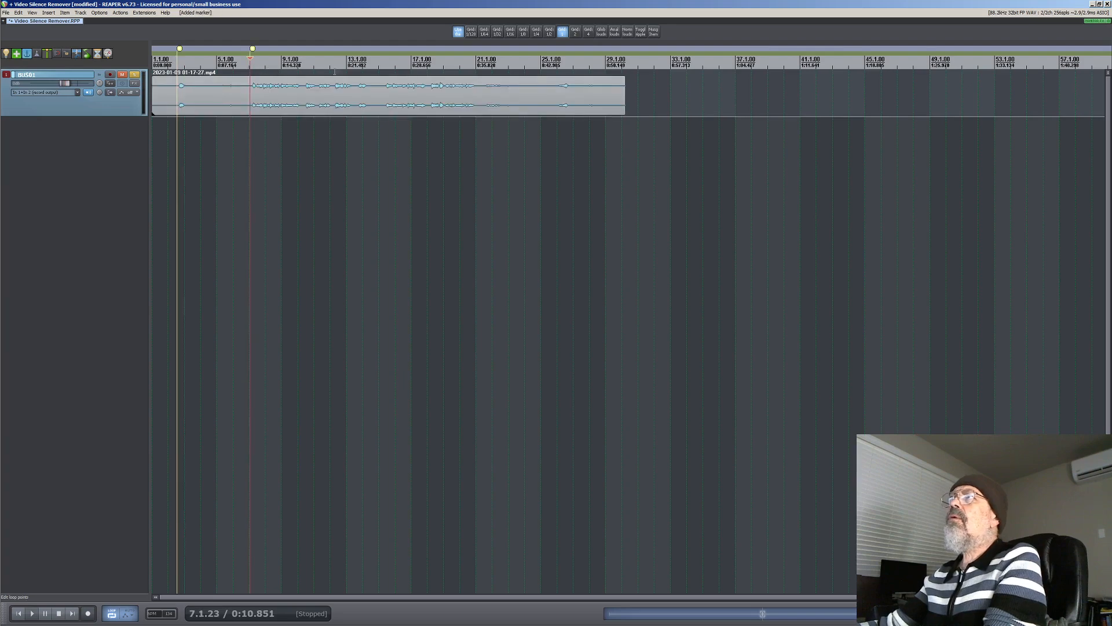
{"action": "left_click", "coordinate": [307, 87]}
{"action": "key", "text": "m"}
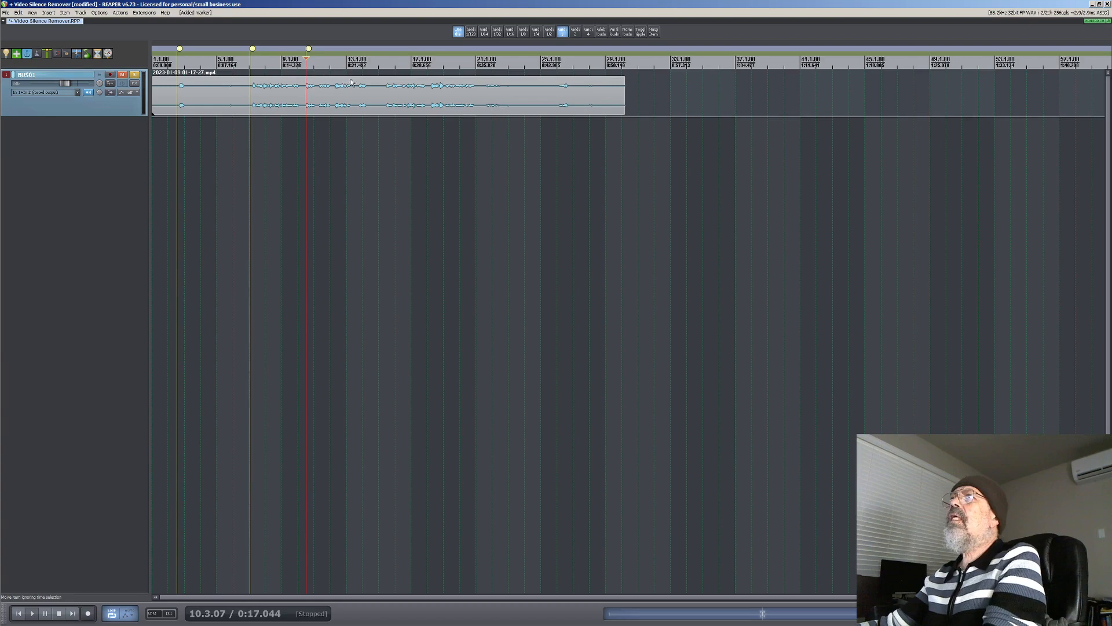
- Add three more markers along the video item at about 0:20.2, 0:25.8 and 0:30.8
{"action": "left_click", "coordinate": [336, 81]}
{"action": "key", "text": "m"}
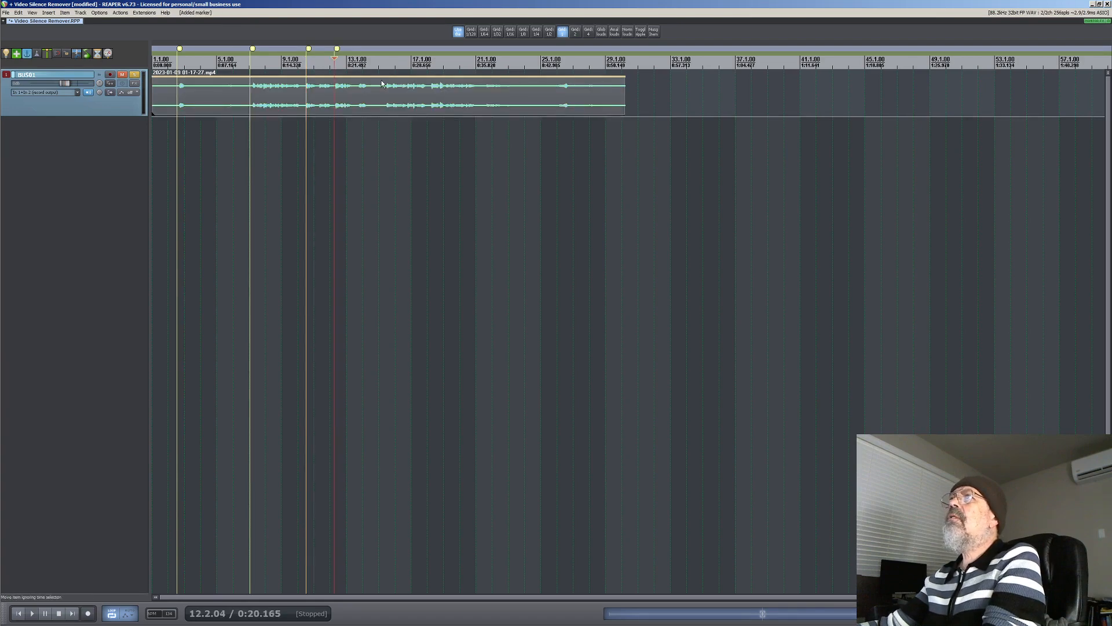
{"action": "left_click", "coordinate": [385, 90]}
{"action": "key", "text": "m"}
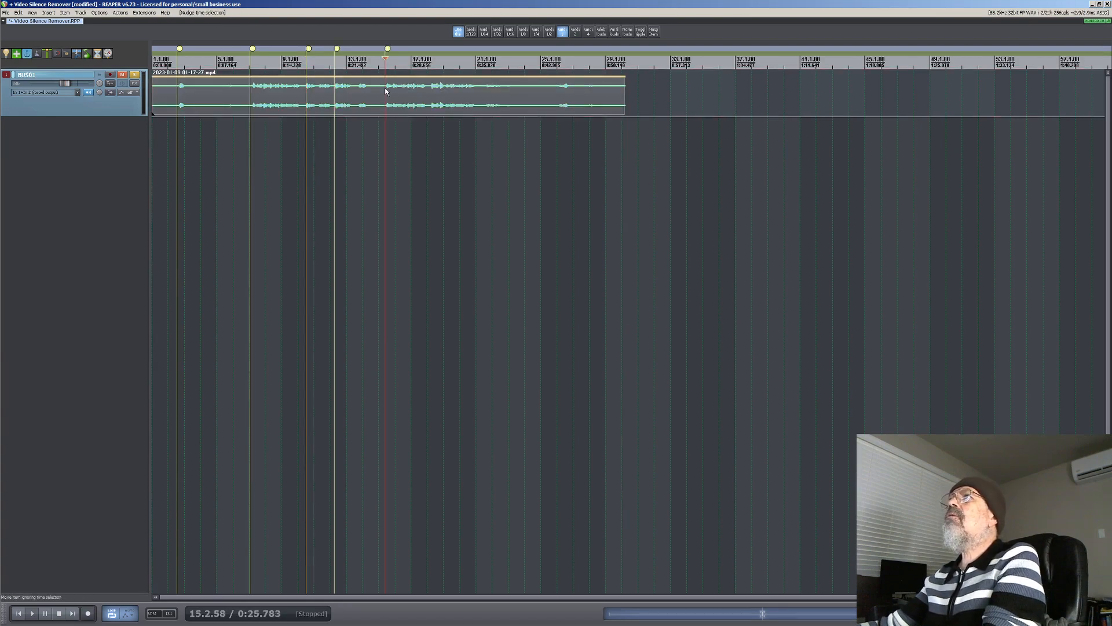
{"action": "left_click", "coordinate": [431, 90]}
{"action": "key", "text": "m"}
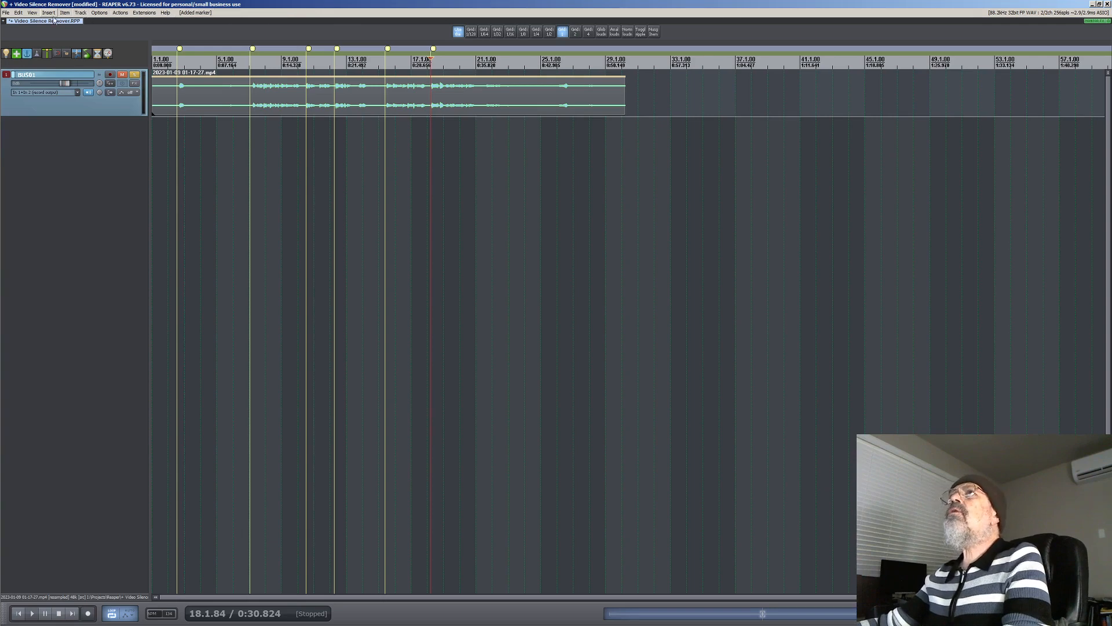
- Open the Region/Marker Manager and name the first marker "Intro" and the second marker "Hello"
{"action": "left_click", "coordinate": [32, 13]}
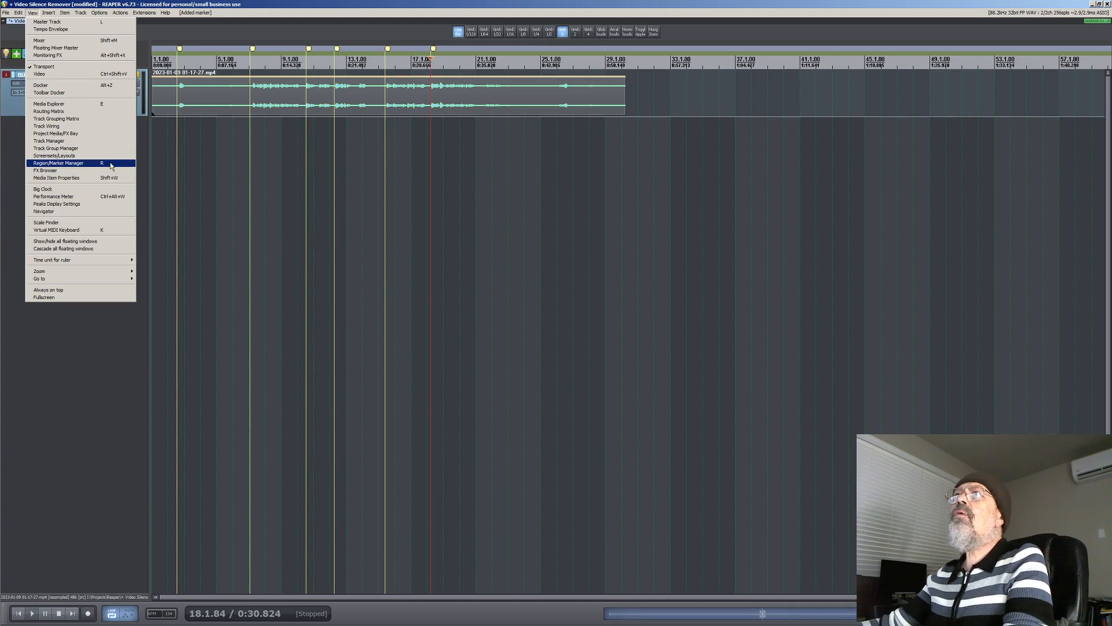
{"action": "left_click", "coordinate": [110, 164]}
{"action": "double_click", "coordinate": [610, 422]}
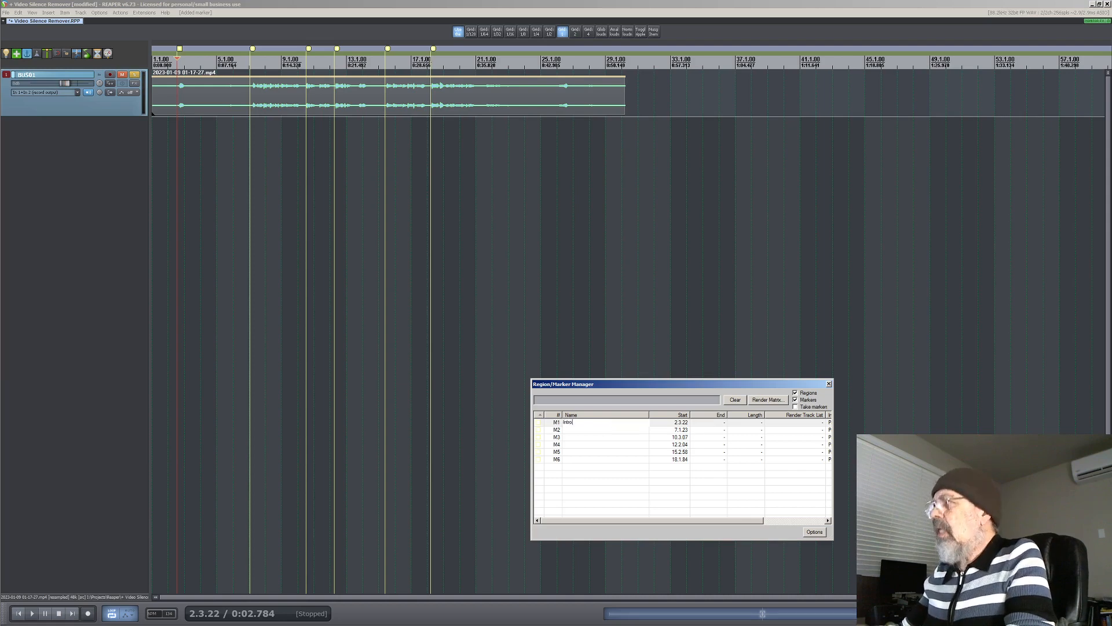
{"action": "key", "text": "Return"}
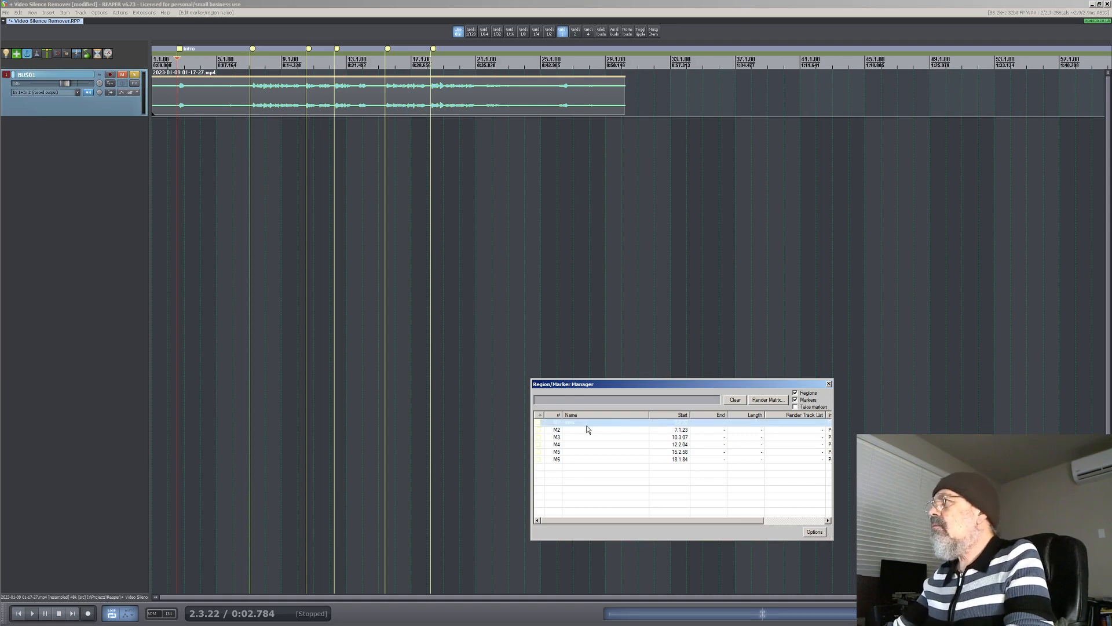
{"action": "double_click", "coordinate": [588, 429]}
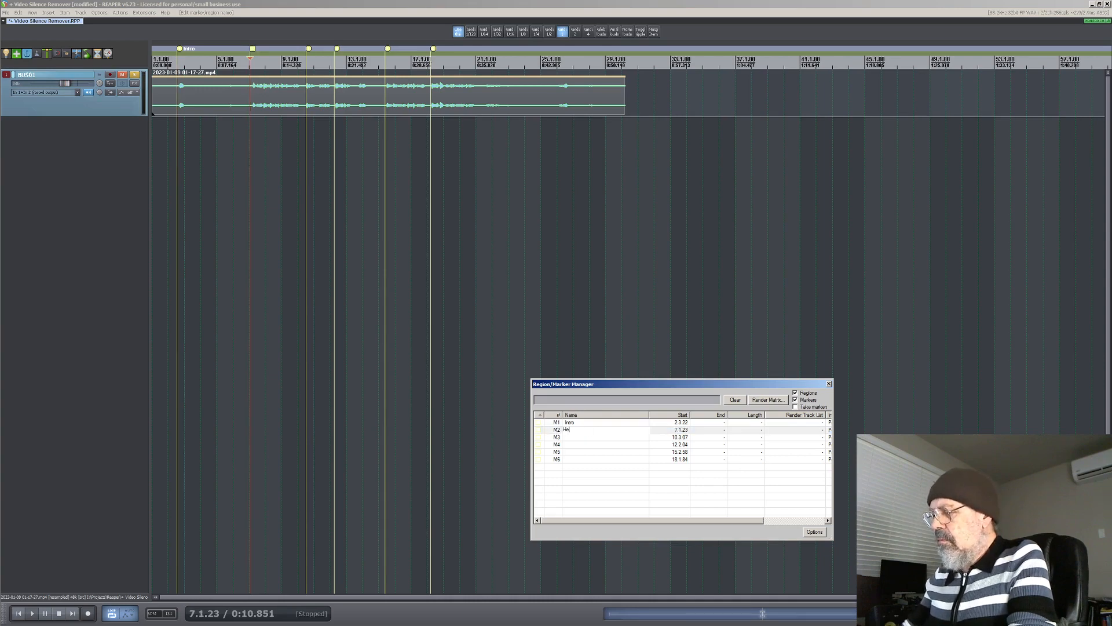
{"action": "key", "text": "Return"}
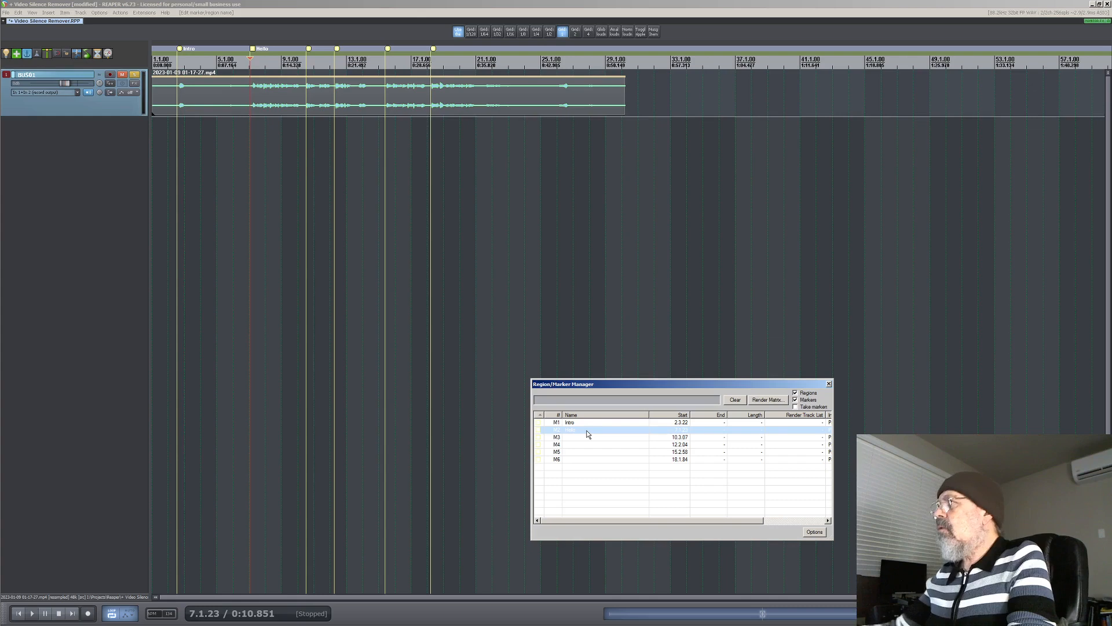
- Name the third marker "New Spot" and the fourth marker "bbb"
{"action": "double_click", "coordinate": [593, 436]}
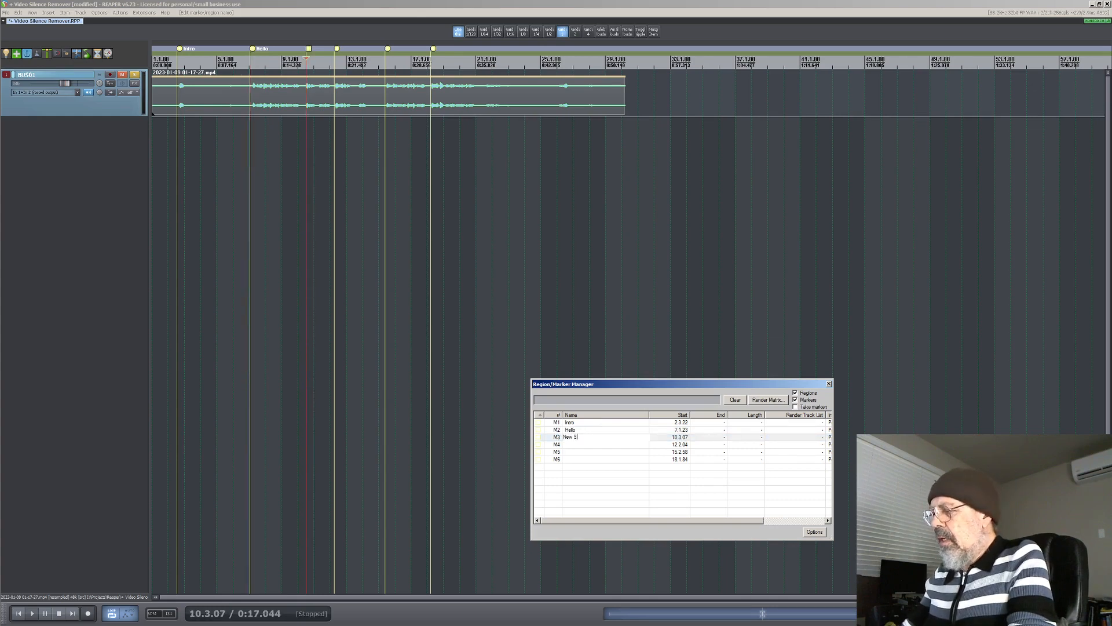
{"action": "key", "text": "Return"}
{"action": "double_click", "coordinate": [584, 444]}
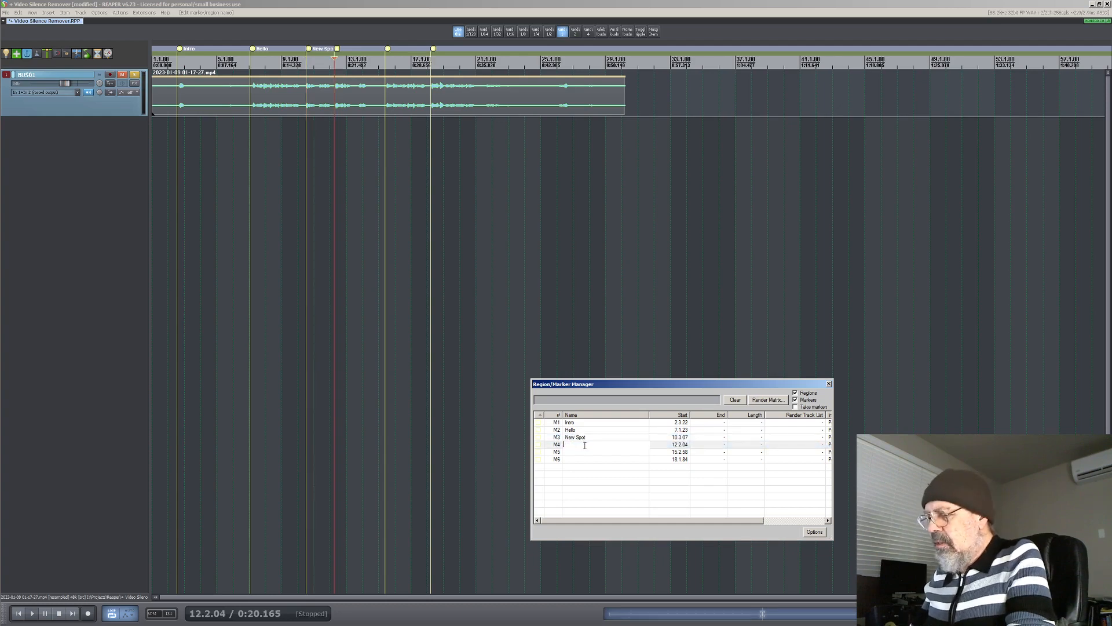
{"action": "type", "text": "bbb"}
{"action": "key", "text": "Return"}
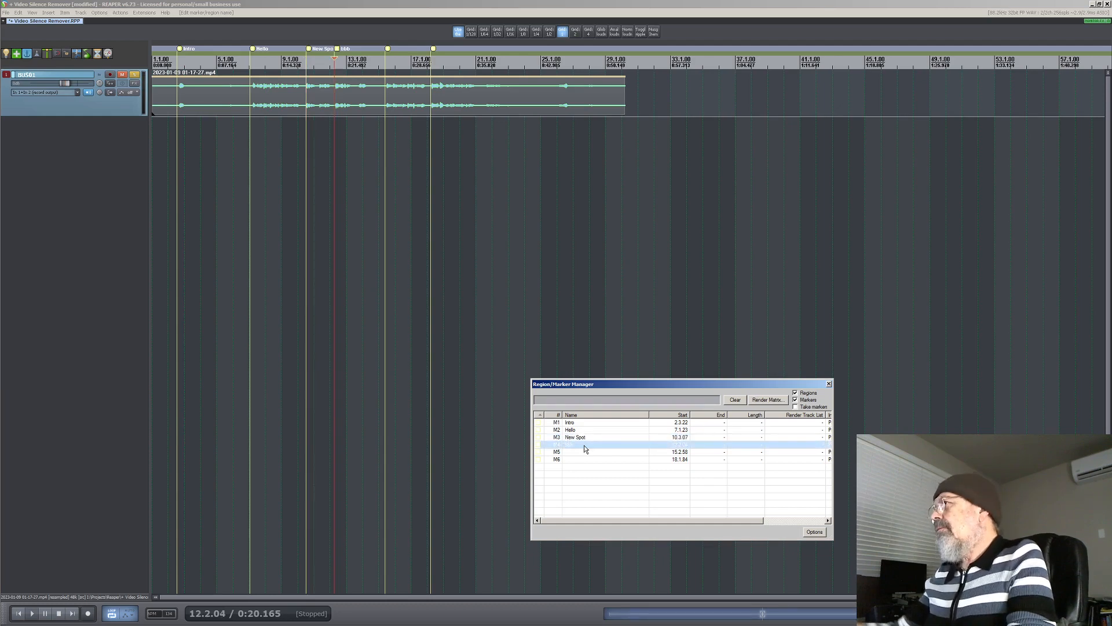
- Name the fifth marker "OkayDokey" and the sixth marker "Ending", and close the Region/Marker Manager
{"action": "double_click", "coordinate": [575, 451]}
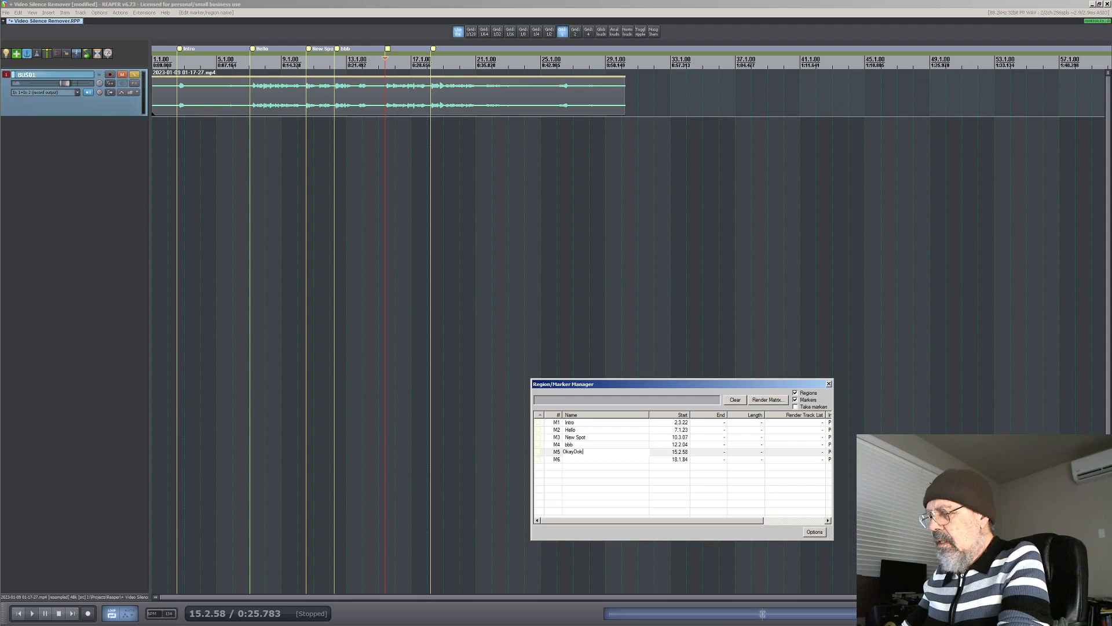
{"action": "type", "text": "OkayDokey"}
{"action": "key", "text": "Return"}
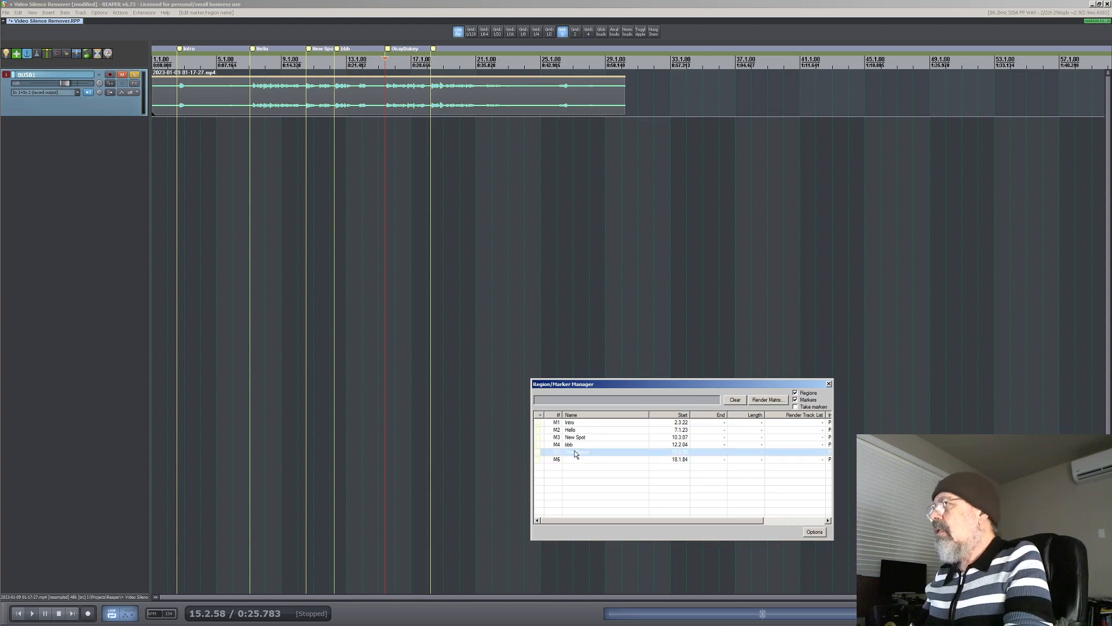
{"action": "double_click", "coordinate": [593, 459]}
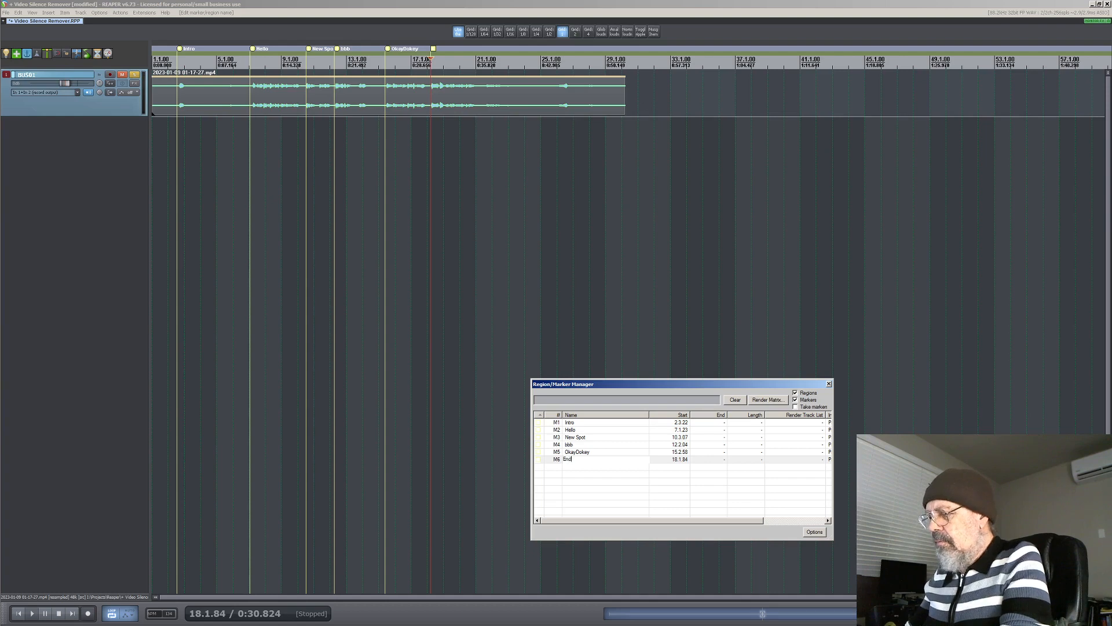
{"action": "type", "text": "Ending"}
{"action": "key", "text": "Return"}
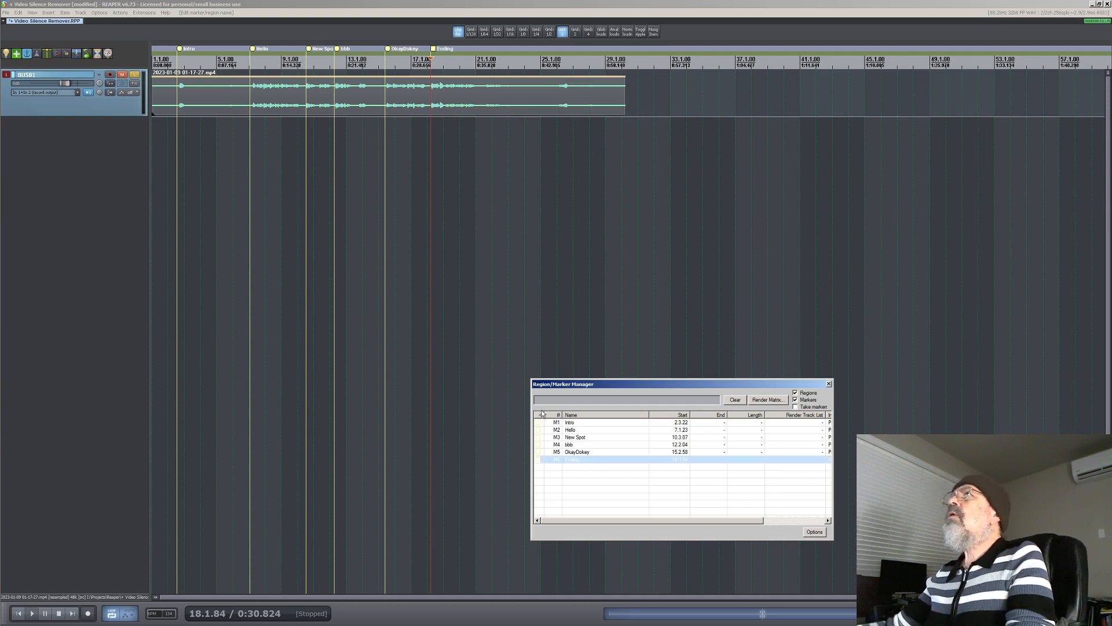
{"action": "left_click", "coordinate": [829, 383]}
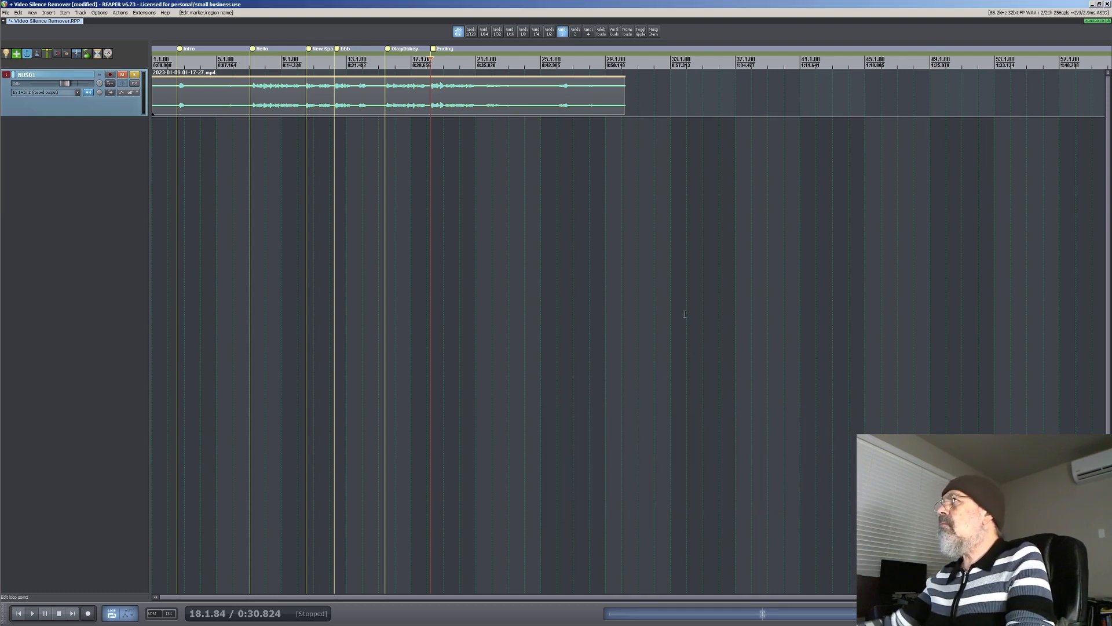
{"action": "left_click", "coordinate": [224, 135]}
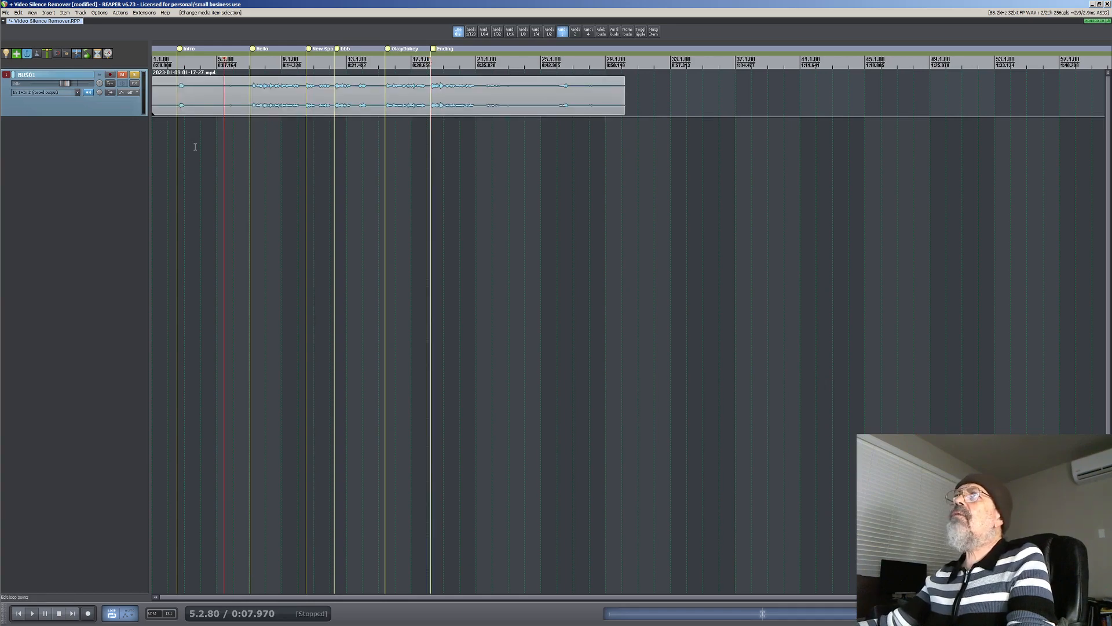
{"action": "left_click", "coordinate": [193, 92]}
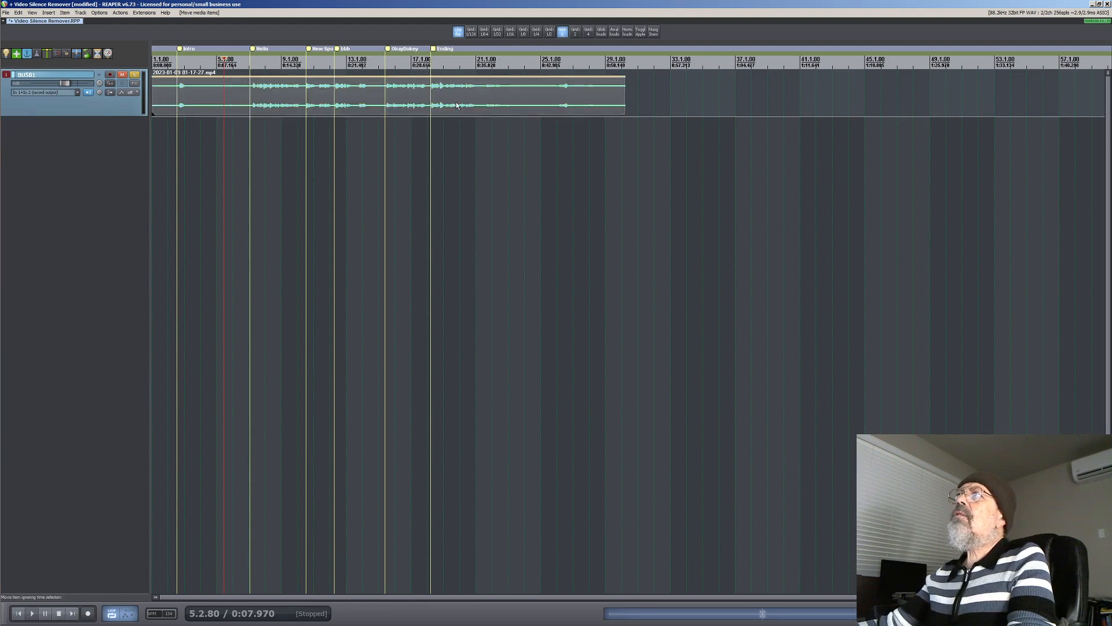
- Find the action assigned to Alt+V in the action list and run the "X-Raym_Export markers as YouTube timecode for video description.lua" script
{"action": "left_click", "coordinate": [119, 13]}
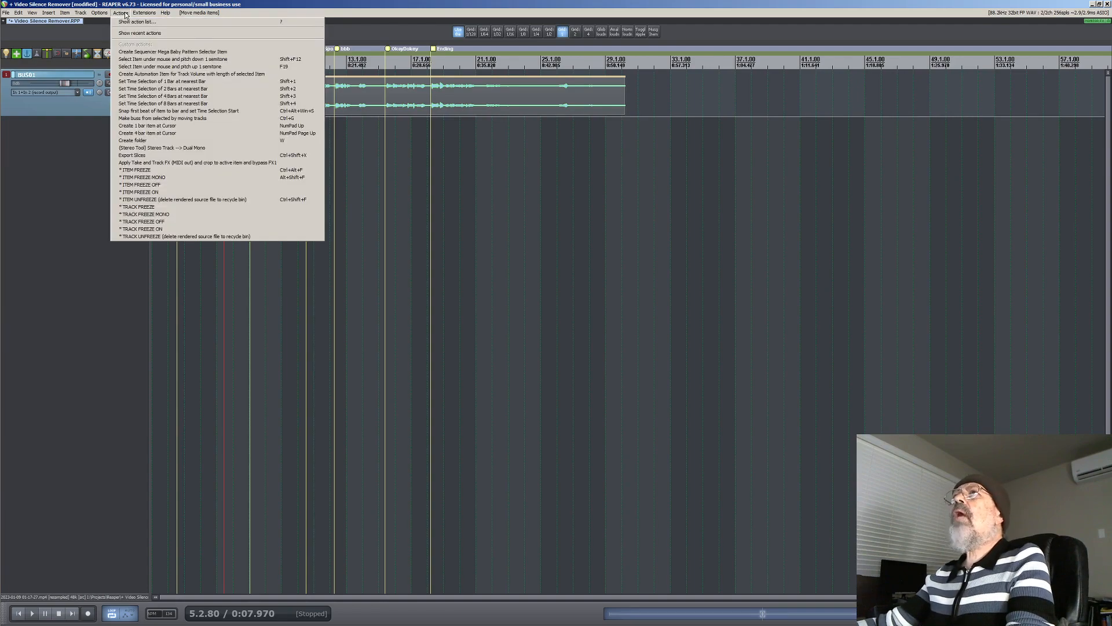
{"action": "left_click", "coordinate": [135, 22]}
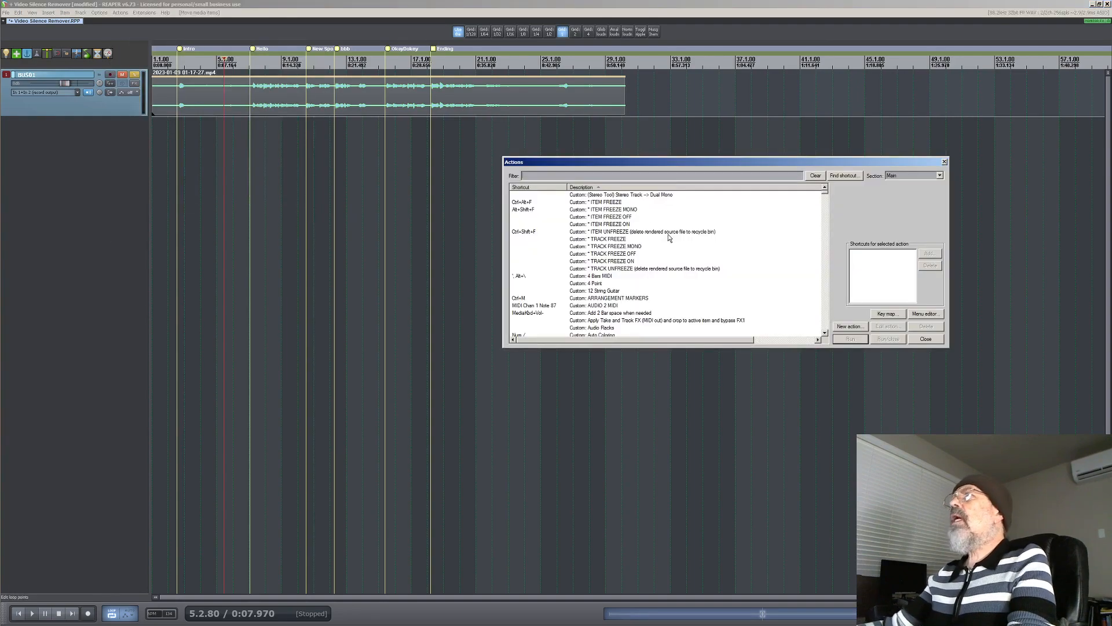
{"action": "left_click", "coordinate": [844, 175]}
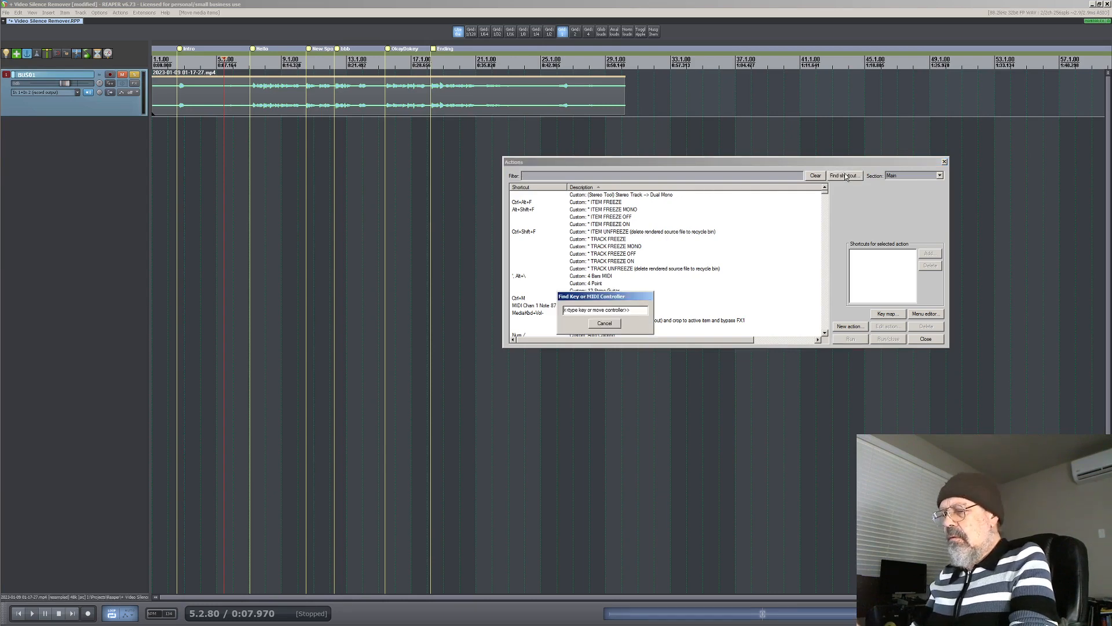
{"action": "key", "text": "alt+v"}
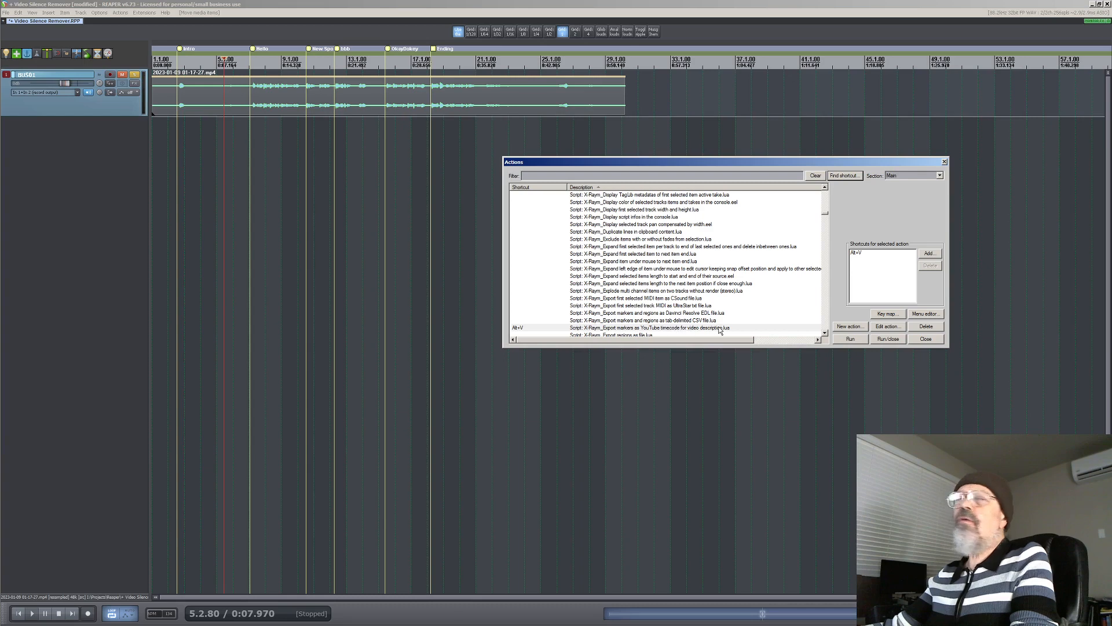
{"action": "left_click", "coordinate": [851, 339]}
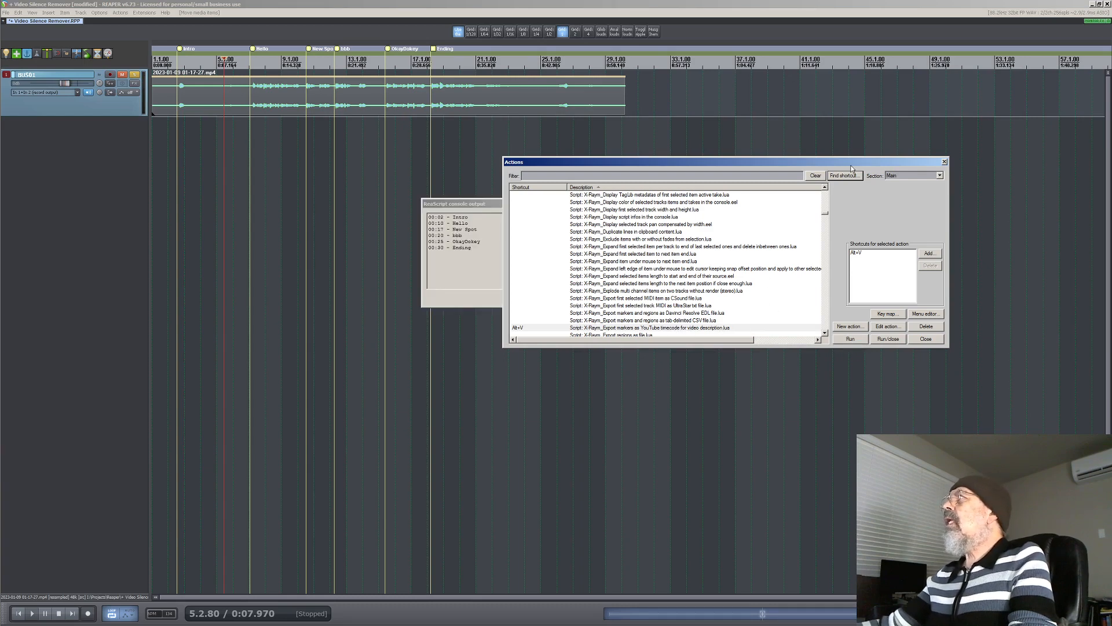
{"action": "left_click", "coordinate": [945, 162]}
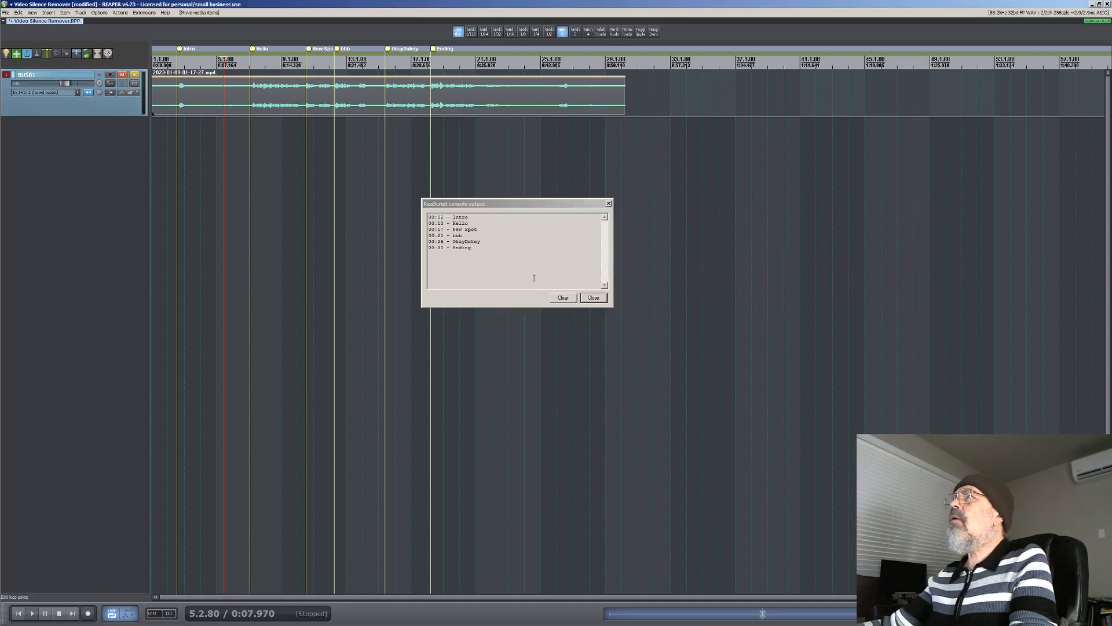
- Copy all the timecode lines from the ReaScript console output and paste them into a new Notepad document
{"action": "left_click_drag", "start_coordinate": [477, 252], "coordinate": [430, 216]}
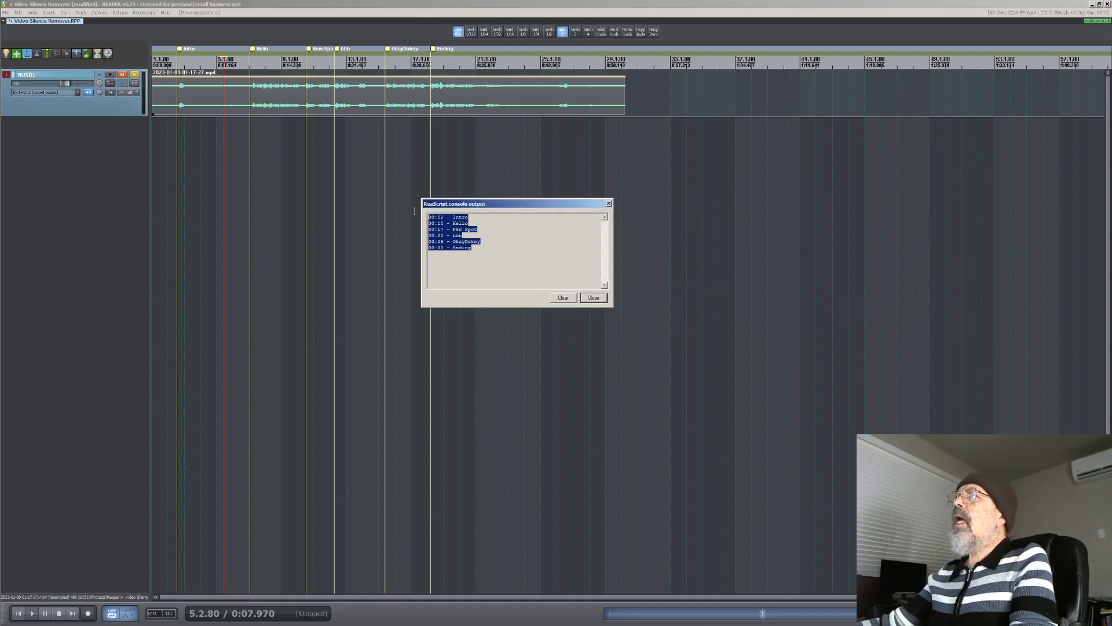
{"action": "right_click", "coordinate": [456, 225]}
{"action": "left_click", "coordinate": [470, 252]}
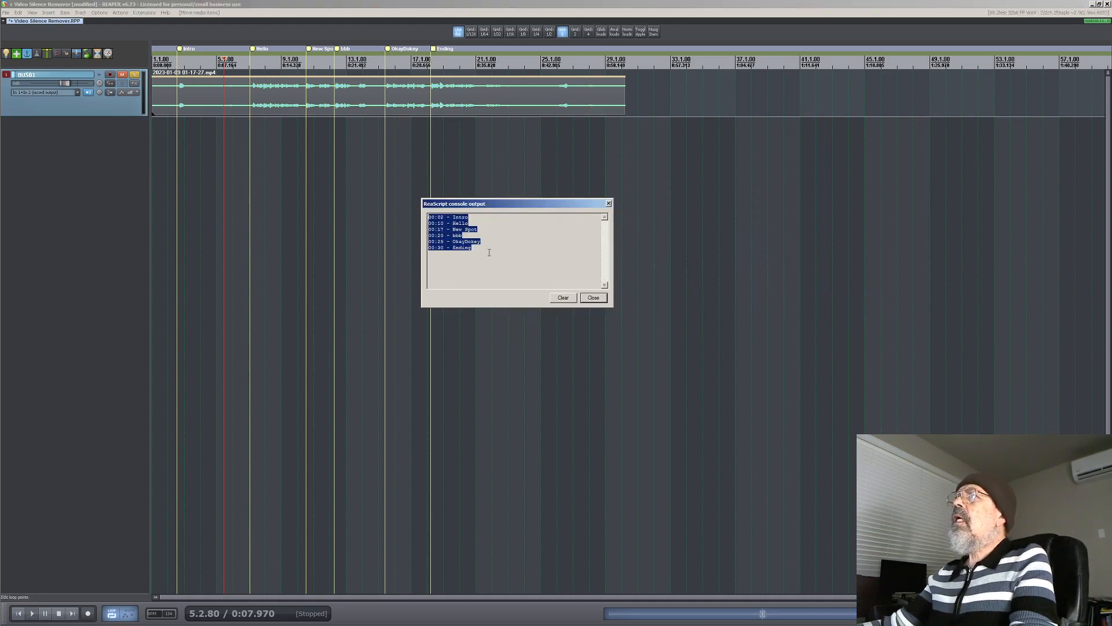
{"action": "left_click", "coordinate": [13, 12]}
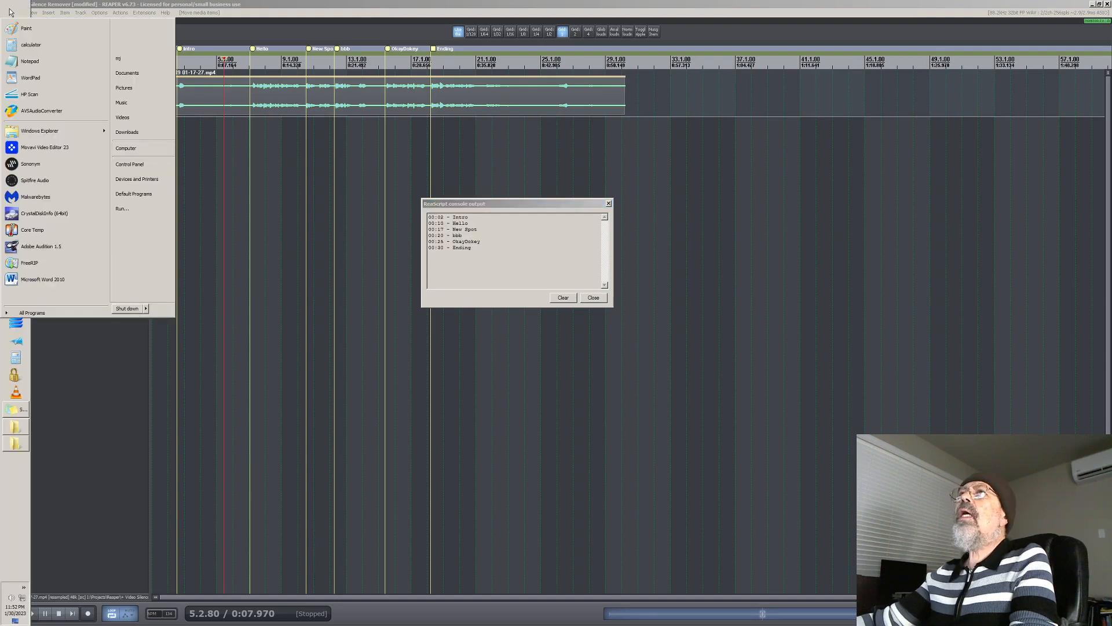
{"action": "left_click", "coordinate": [29, 61]}
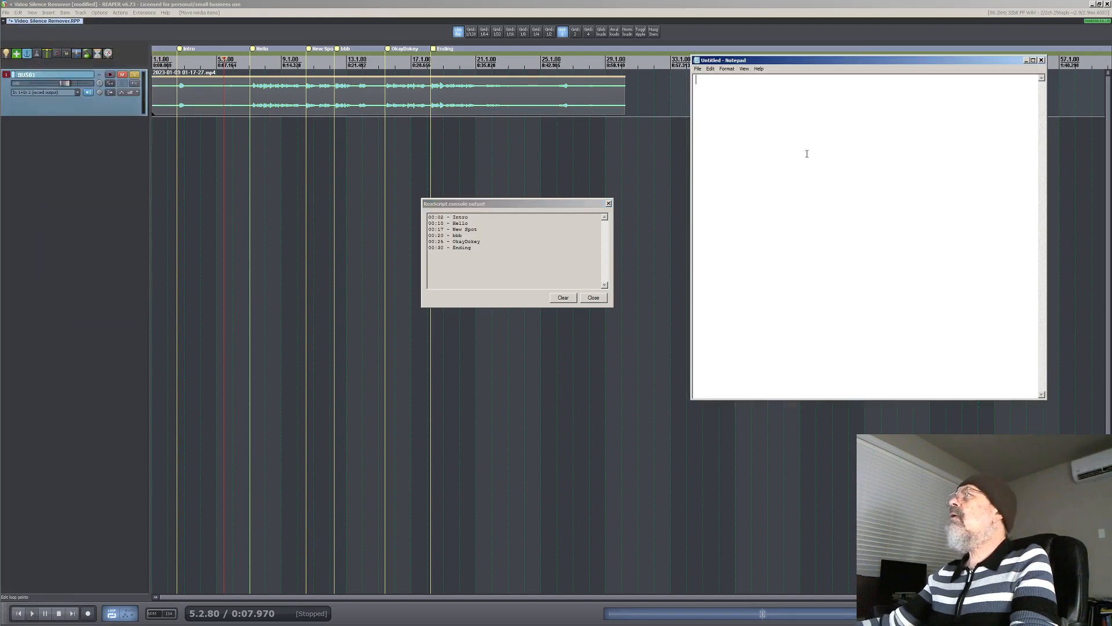
{"action": "right_click", "coordinate": [825, 139]}
{"action": "left_click", "coordinate": [863, 167]}
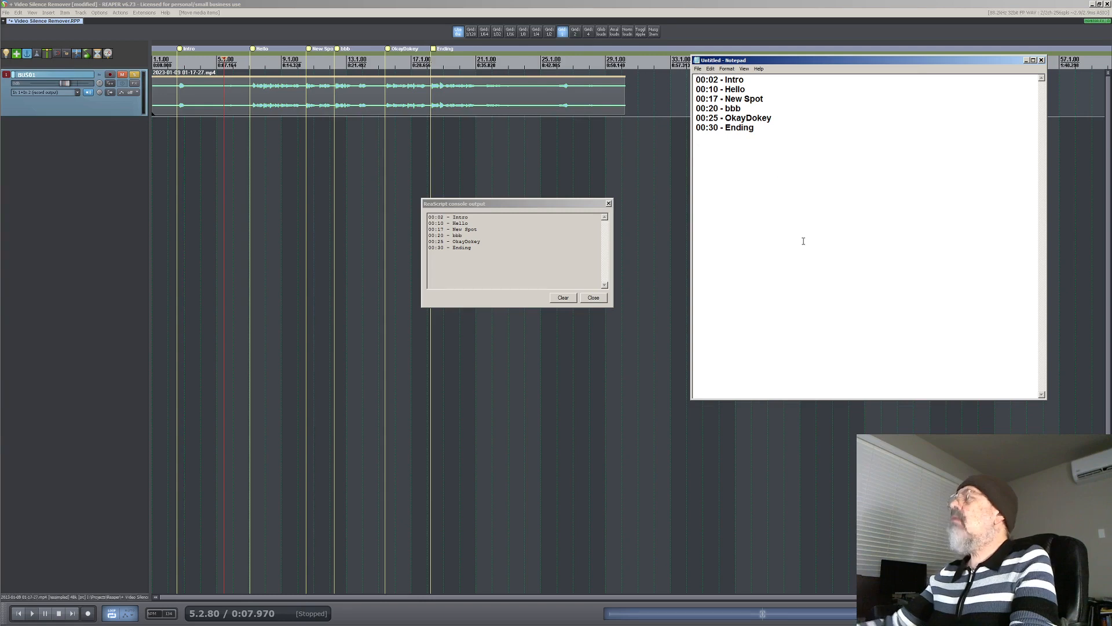
- Insert the line "00:00 - Start" above the pasted timecodes
{"action": "key", "text": "Return"}
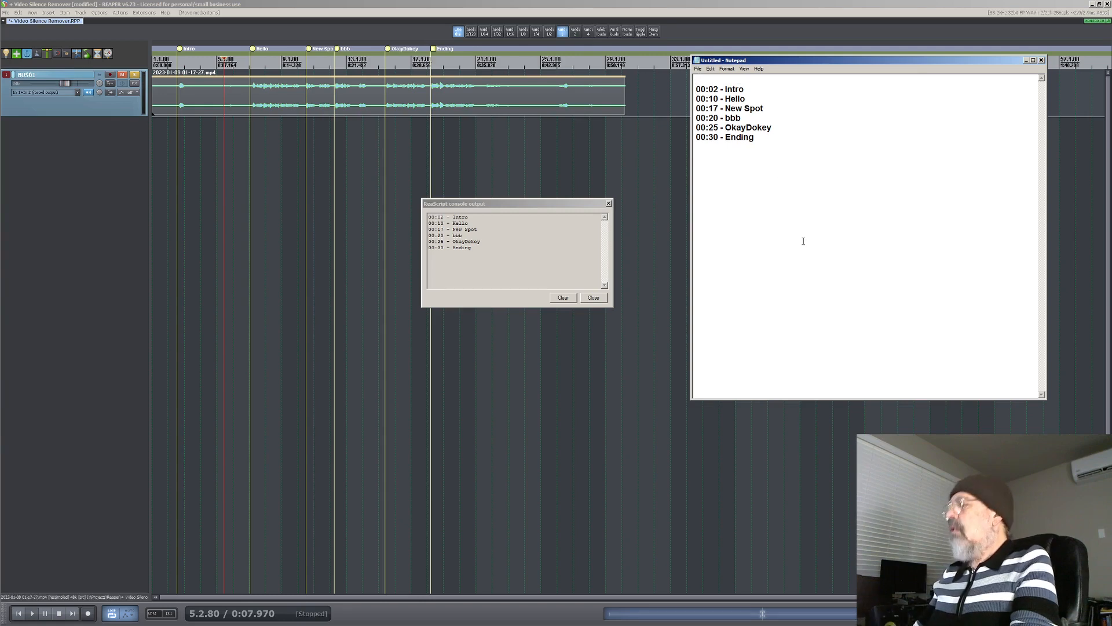
{"action": "type", "text": "00:00"}
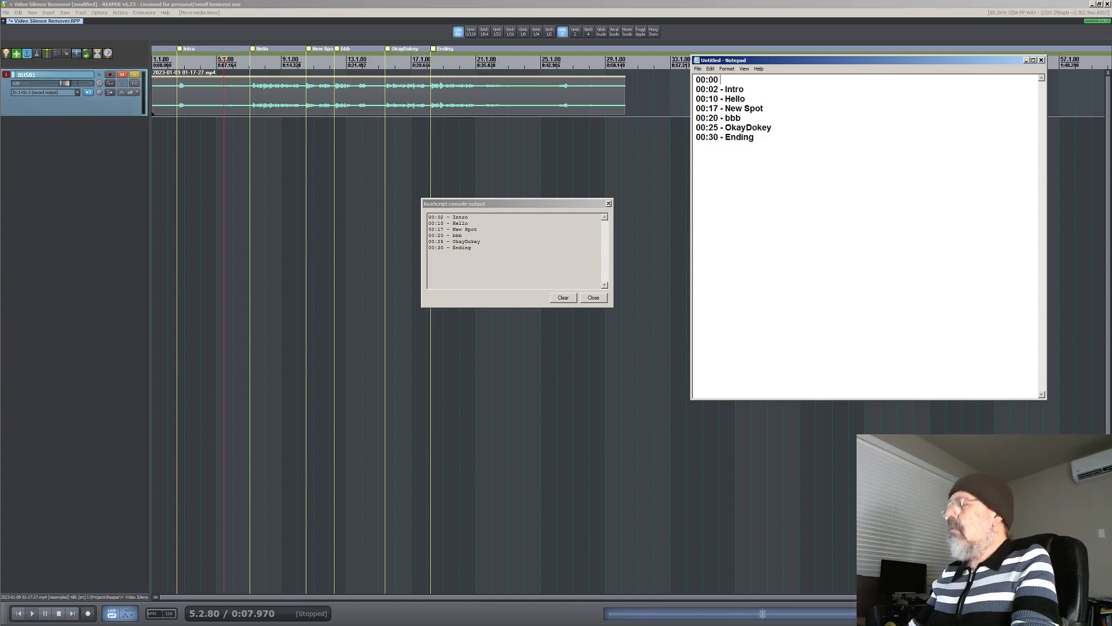
{"action": "type", "text": " - Start"}
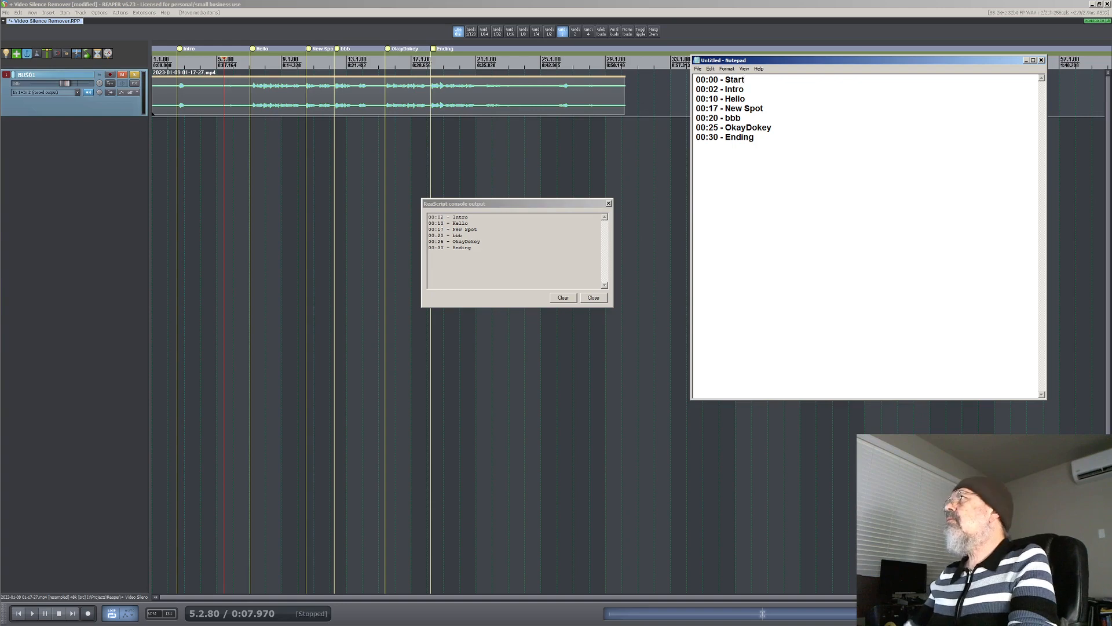